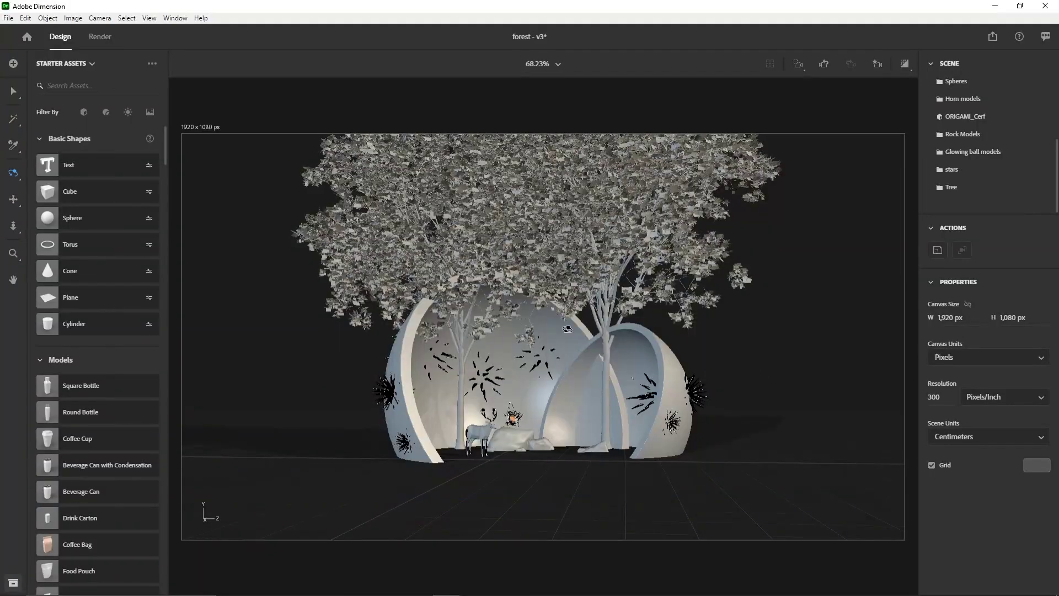
Step: Add a Plane from Basic Shapes to the forest scene beneath the tree
{"action": "key", "text": "1"}
{"action": "left_click_drag", "start_coordinate": [518, 320], "coordinate": [569, 302]}
{"action": "scroll", "coordinate": [585, 384], "scroll_direction": "down", "scroll_amount": 3}
{"action": "scroll", "coordinate": [579, 370], "scroll_direction": "down", "scroll_amount": 3}
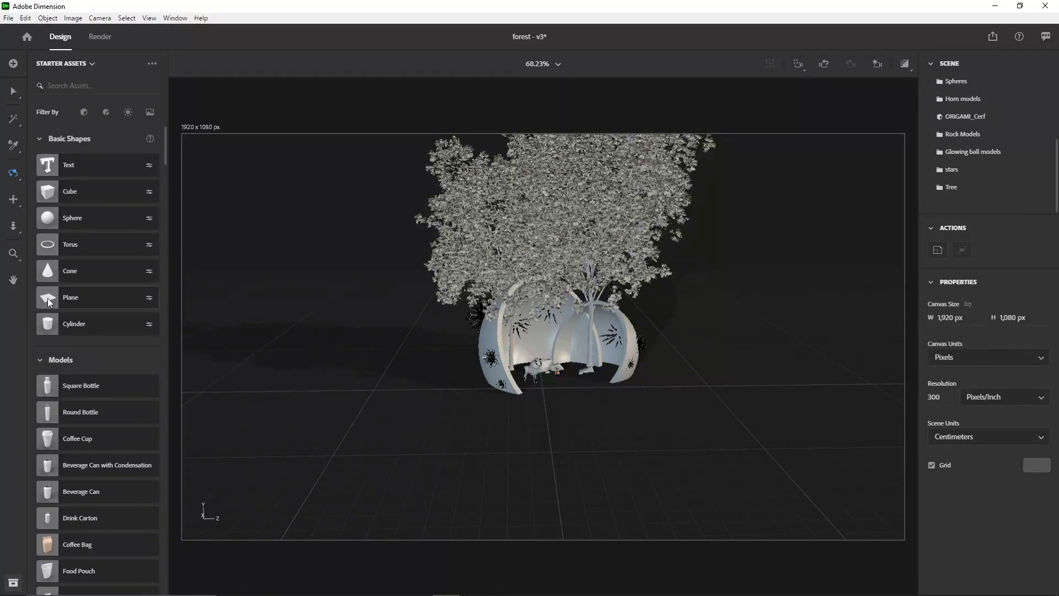
{"action": "left_click_drag", "start_coordinate": [48, 298], "coordinate": [489, 385]}
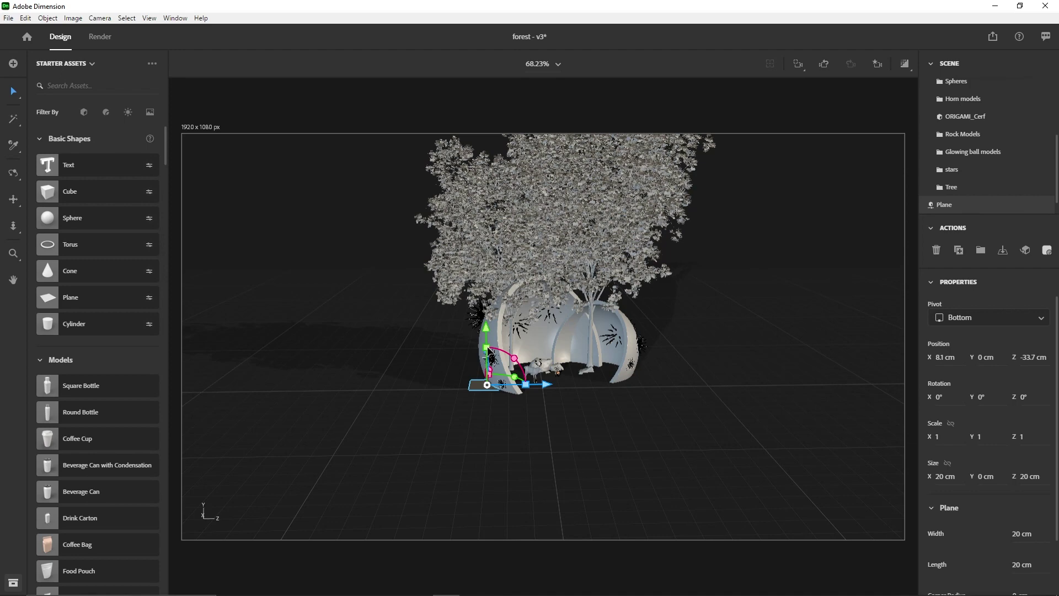
{"action": "left_click", "coordinate": [479, 396]}
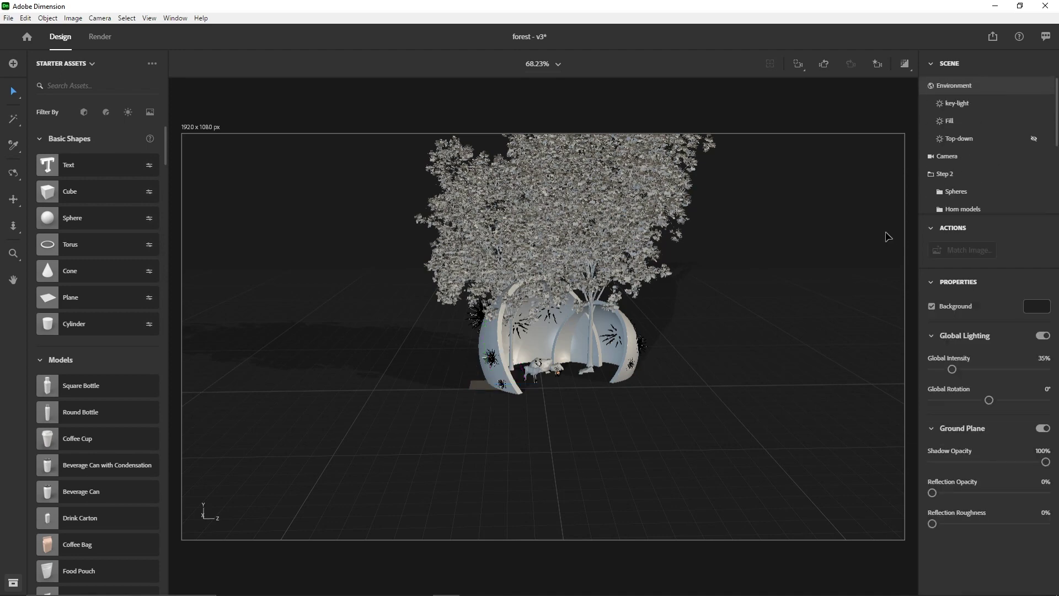
Step: Scale the Plane uniformly to 16.4, about 328.81 cm square
{"action": "scroll", "coordinate": [951, 165], "scroll_direction": "down", "scroll_amount": 1}
{"action": "left_click", "coordinate": [947, 188]}
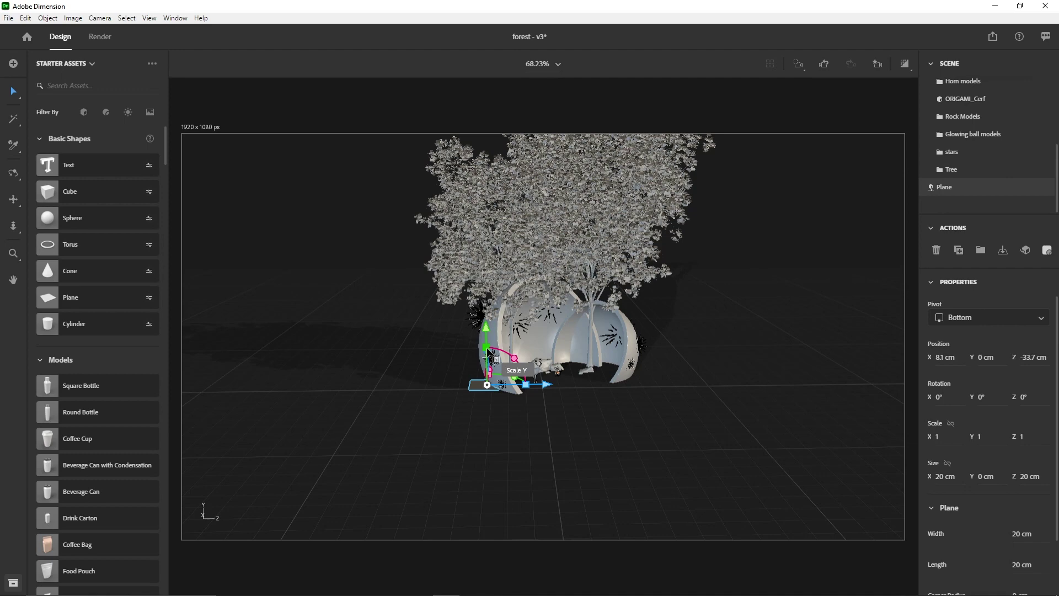
{"action": "left_click_drag", "start_coordinate": [489, 352], "coordinate": [495, 46]}
{"action": "left_click_drag", "start_coordinate": [487, 351], "coordinate": [473, 386]}
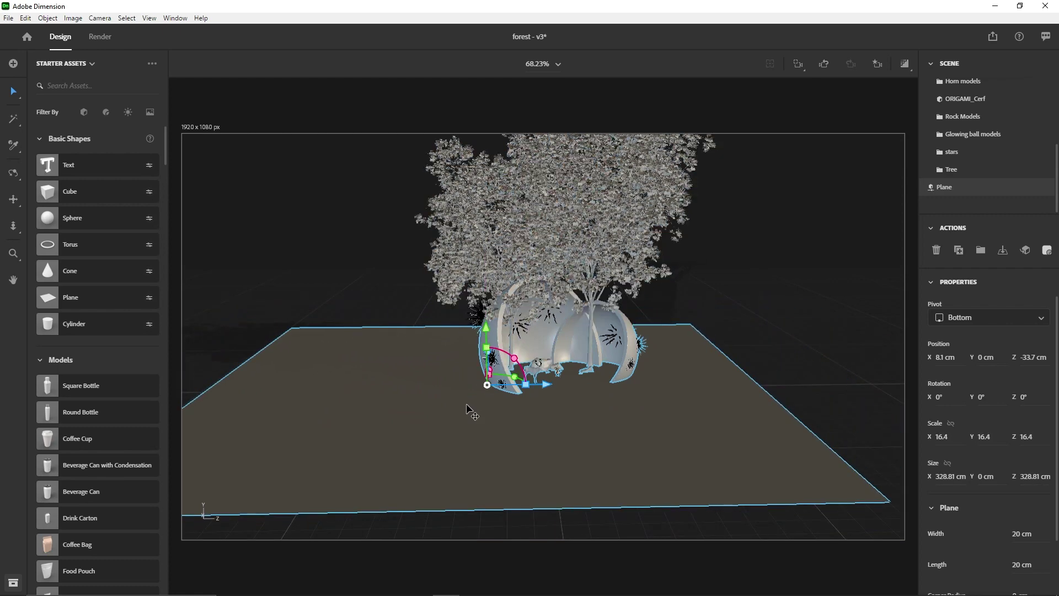
{"action": "key", "text": "1"}
{"action": "left_click_drag", "start_coordinate": [425, 430], "coordinate": [336, 441]}
{"action": "key", "text": "2"}
{"action": "key", "text": "1"}
{"action": "key", "text": "2"}
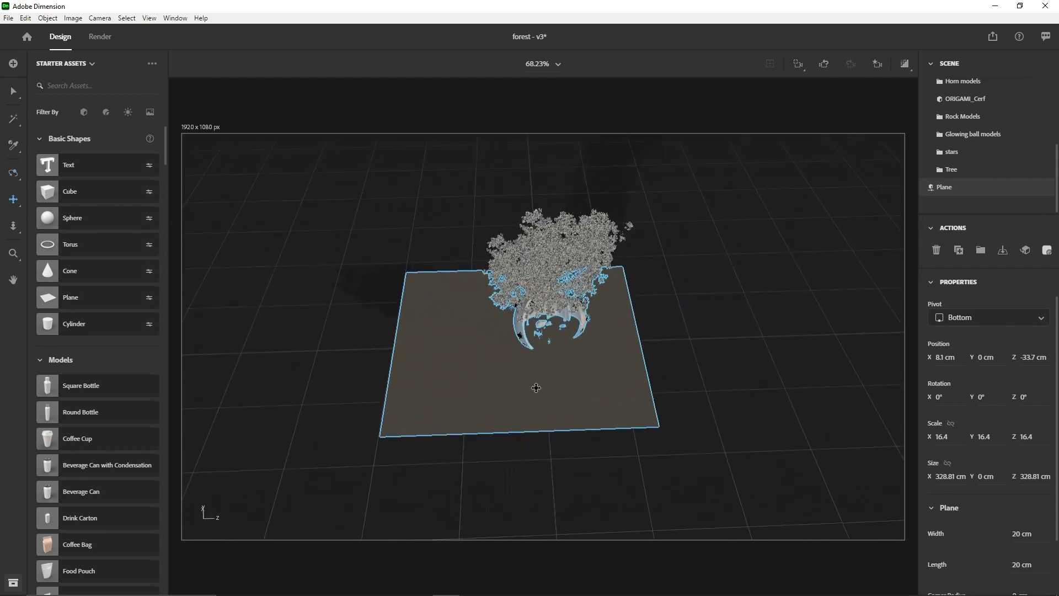
{"action": "mouse_move", "coordinate": [534, 386]}
{"action": "left_mouse_down"}
{"action": "mouse_move", "coordinate": [537, 404]}
{"action": "mouse_move", "coordinate": [535, 388]}
{"action": "left_mouse_up"}
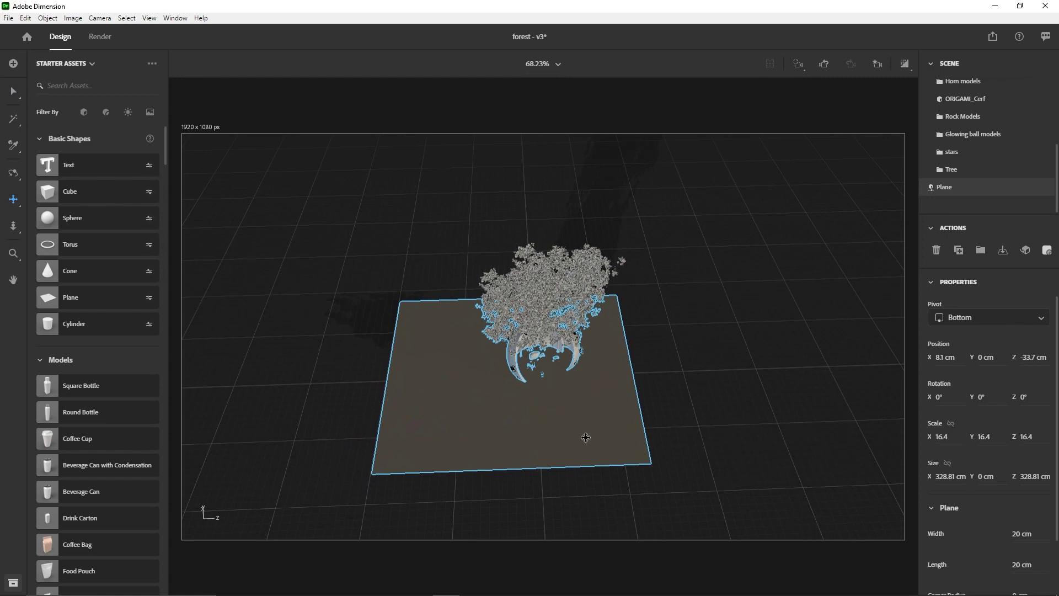
{"action": "key", "text": "v"}
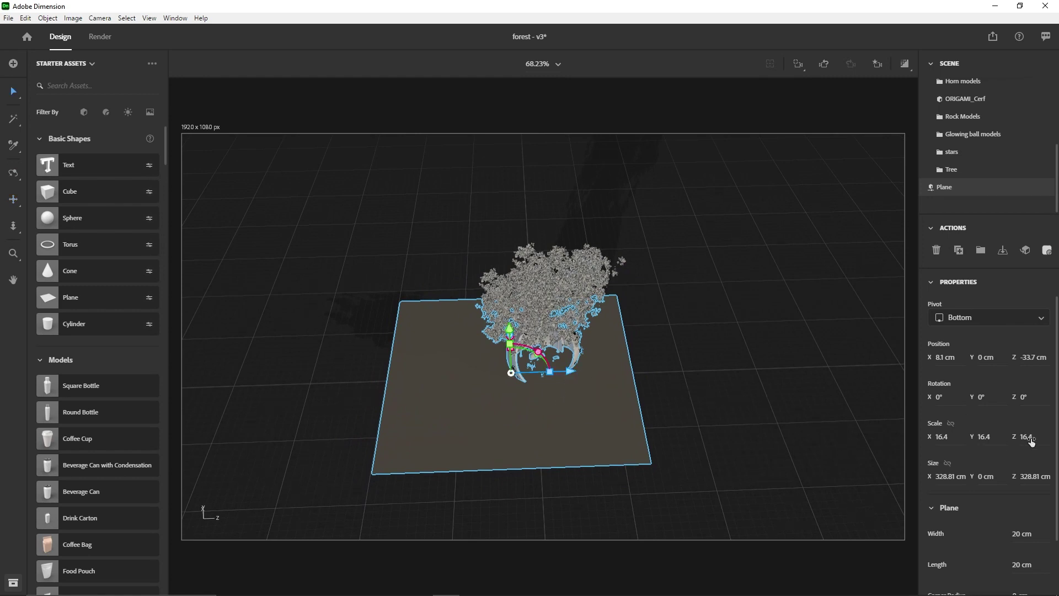
Step: Set the plane's Z scale to 30 and move it along Z to 35 cm
{"action": "mouse_move", "coordinate": [1024, 439]}
{"action": "left_mouse_down"}
{"action": "mouse_move", "coordinate": [1005, 440]}
{"action": "mouse_move", "coordinate": [1033, 442]}
{"action": "mouse_move", "coordinate": [1011, 444]}
{"action": "left_mouse_up"}
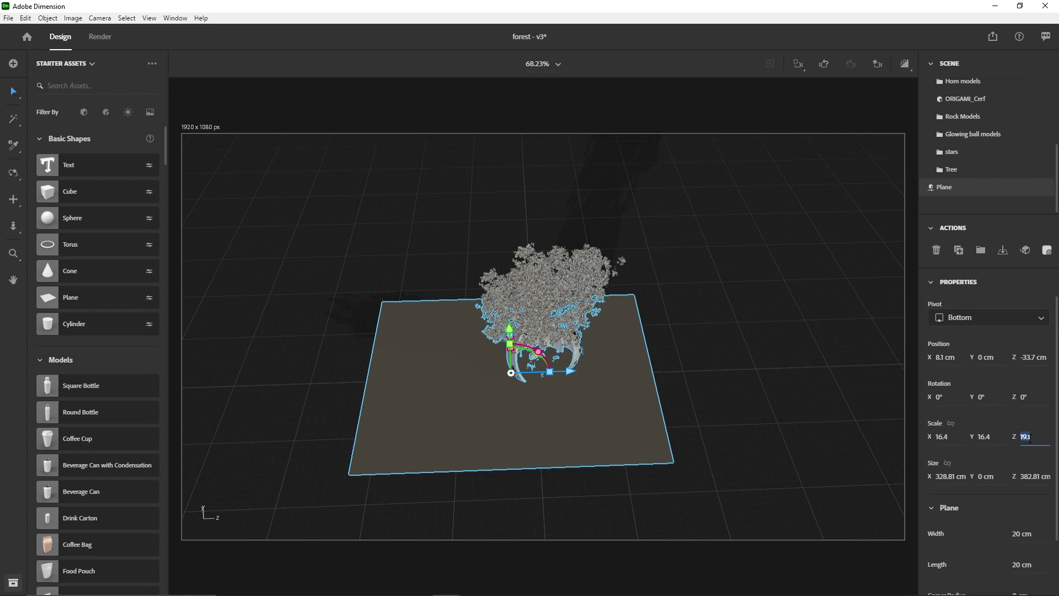
{"action": "type", "text": "50"}
{"action": "key", "text": "Return"}
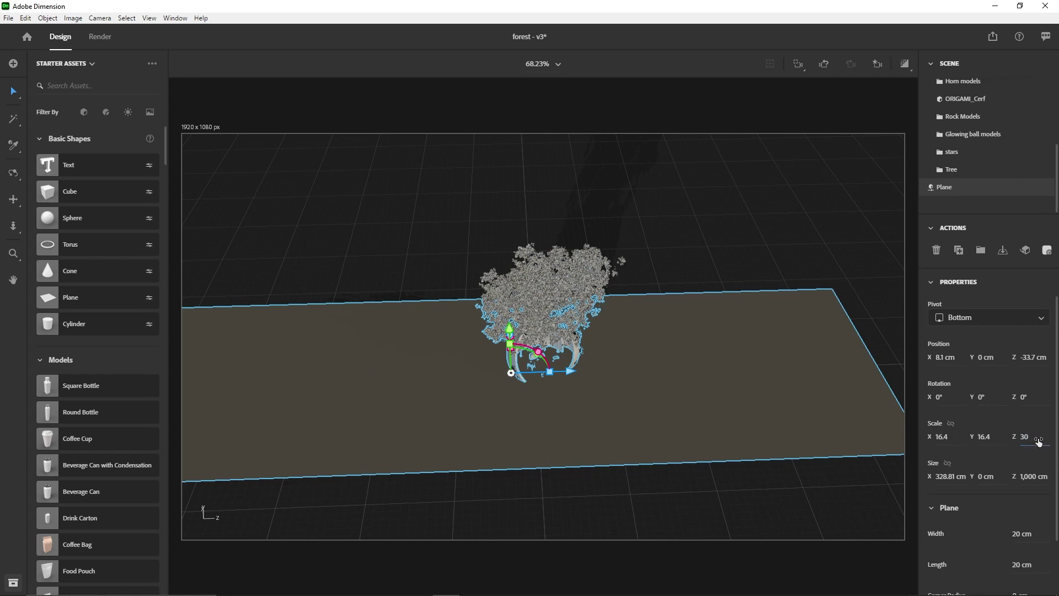
{"action": "type", "text": "30"}
{"action": "key", "text": "Return"}
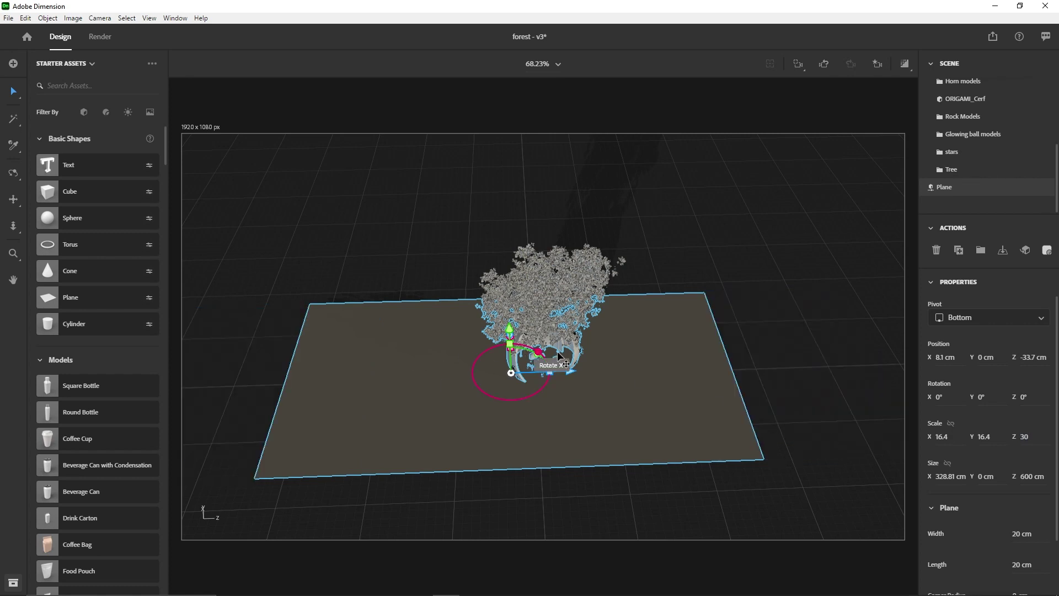
{"action": "left_click_drag", "start_coordinate": [571, 372], "coordinate": [700, 379]}
Step: Set the plane's X scale to 40 and slide it along X to 153.4 cm
{"action": "key", "text": "1"}
{"action": "key", "text": "2"}
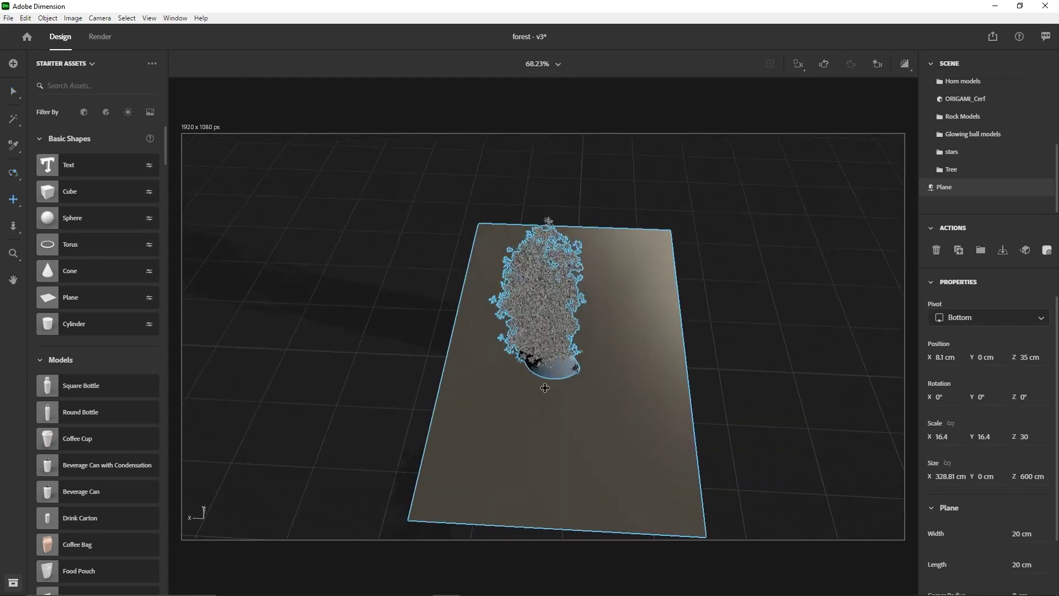
{"action": "key", "text": "v"}
{"action": "key", "text": "Return"}
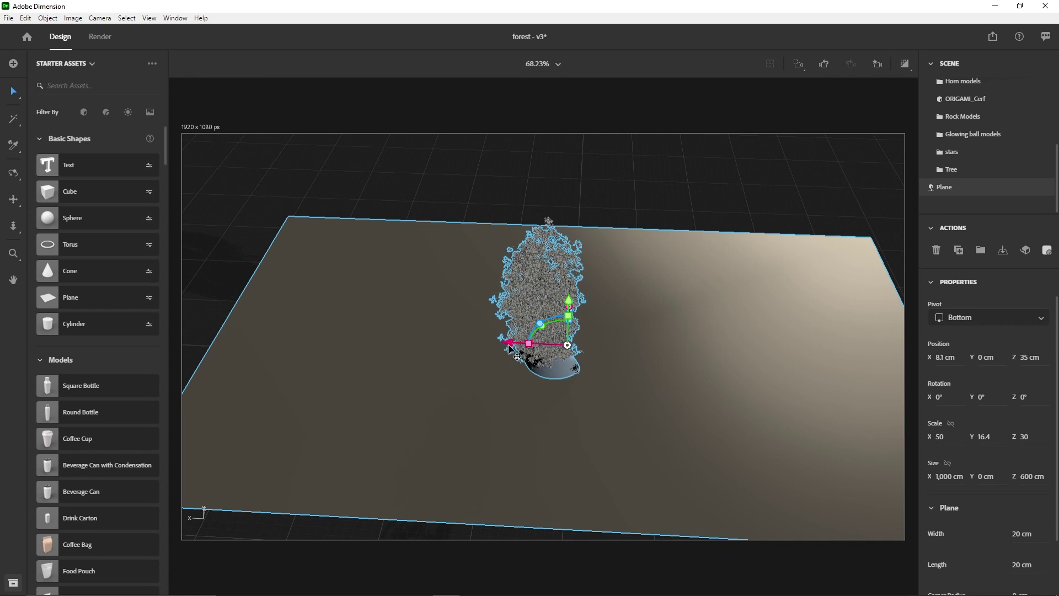
{"action": "left_click_drag", "start_coordinate": [508, 342], "coordinate": [407, 338]}
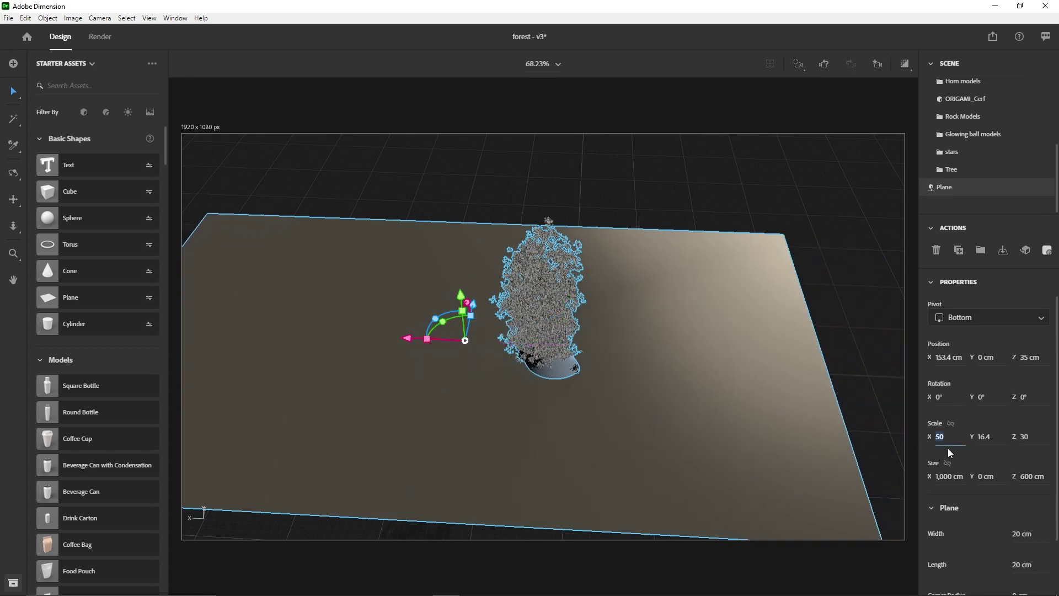
{"action": "key", "text": "Return"}
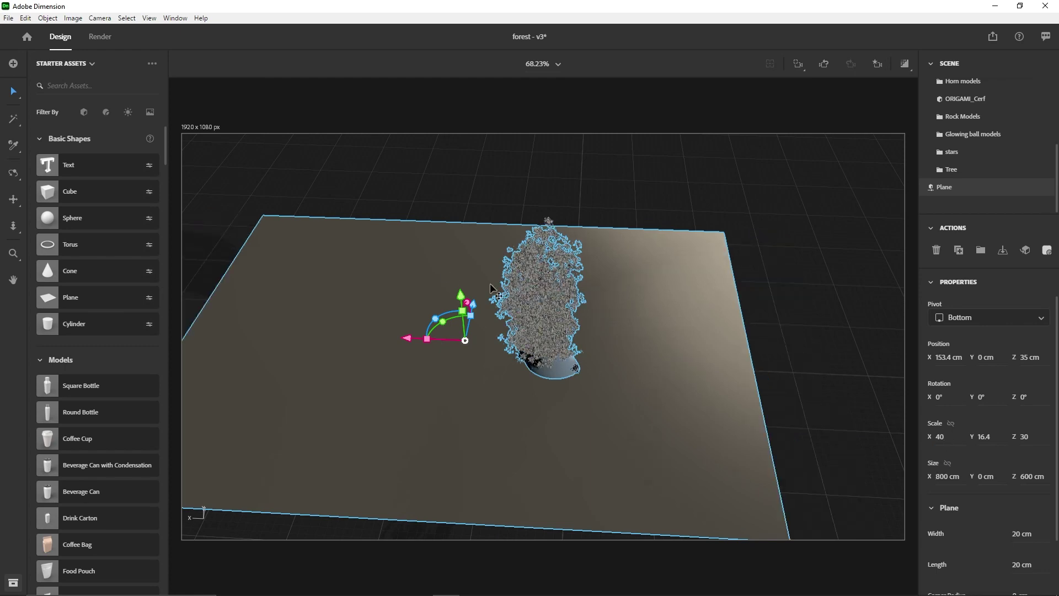
{"action": "scroll", "coordinate": [603, 295], "scroll_direction": "down", "scroll_amount": 5}
{"action": "key", "text": "1"}
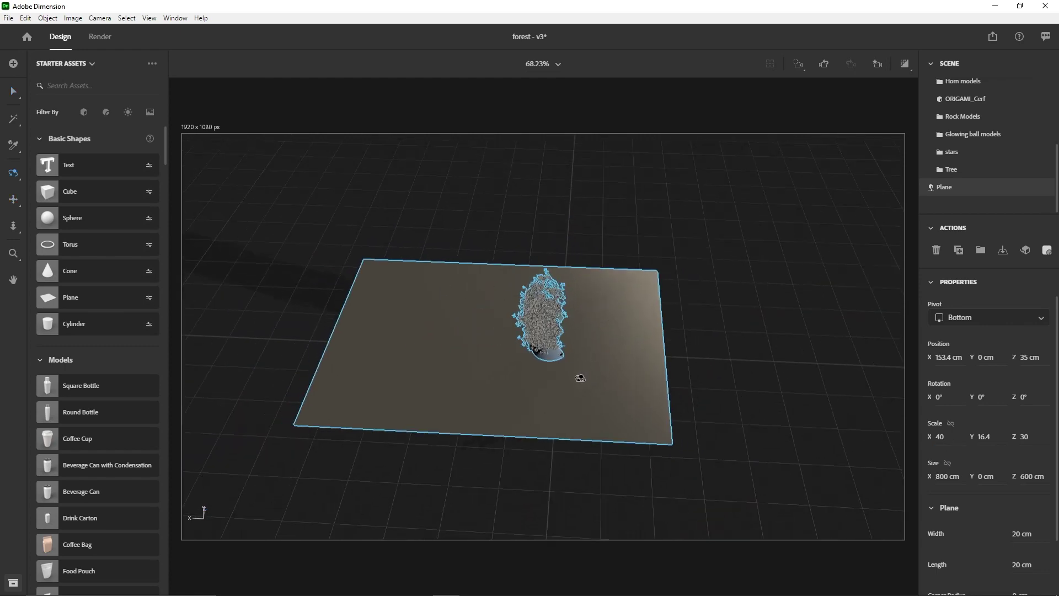
{"action": "left_click_drag", "start_coordinate": [579, 373], "coordinate": [598, 309]}
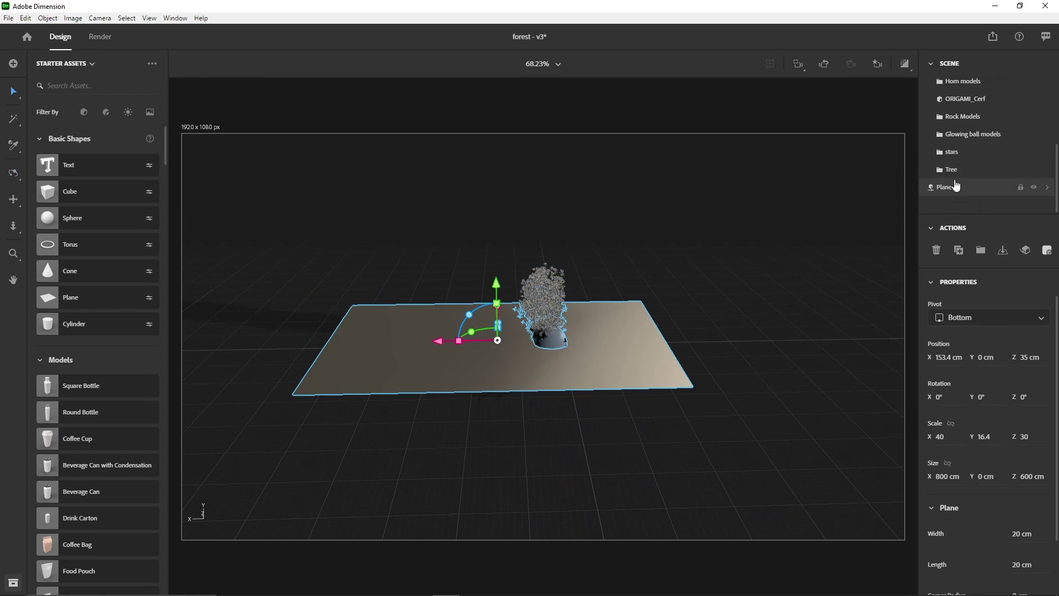
Step: Duplicate the plane as Plane 2 and group both planes as 'Ground'
{"action": "key", "text": "ctrl+d"}
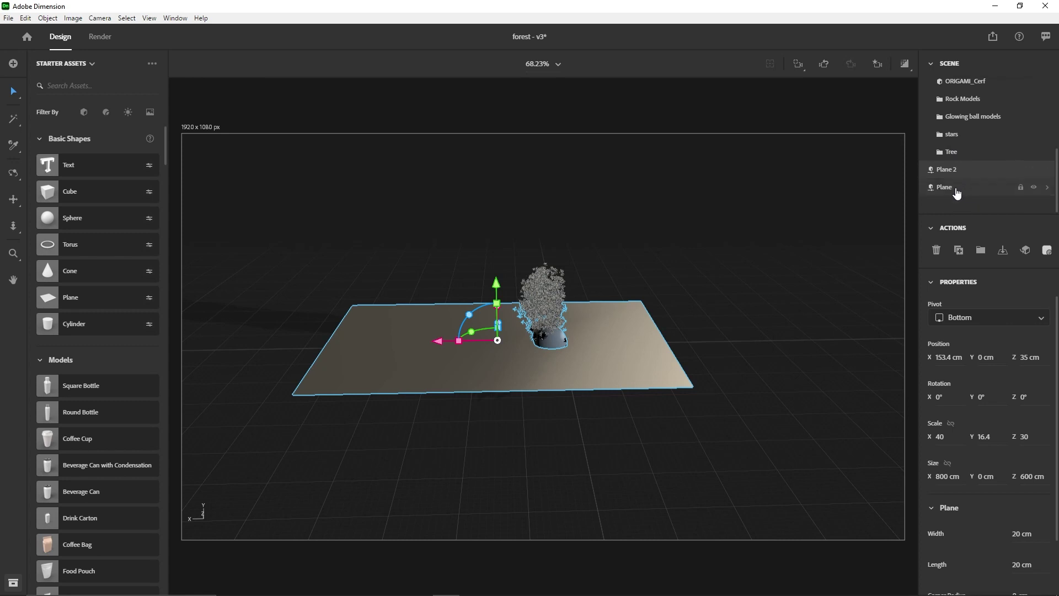
{"action": "left_click", "coordinate": [957, 192]}
{"action": "left_click", "coordinate": [957, 174], "text": "shift"}
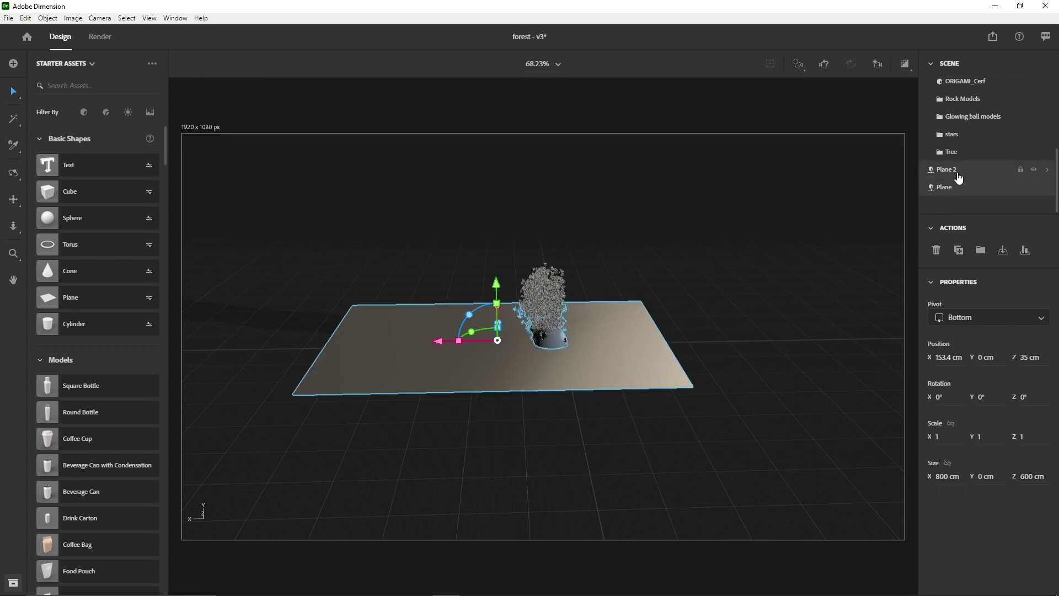
{"action": "left_click", "coordinate": [981, 251]}
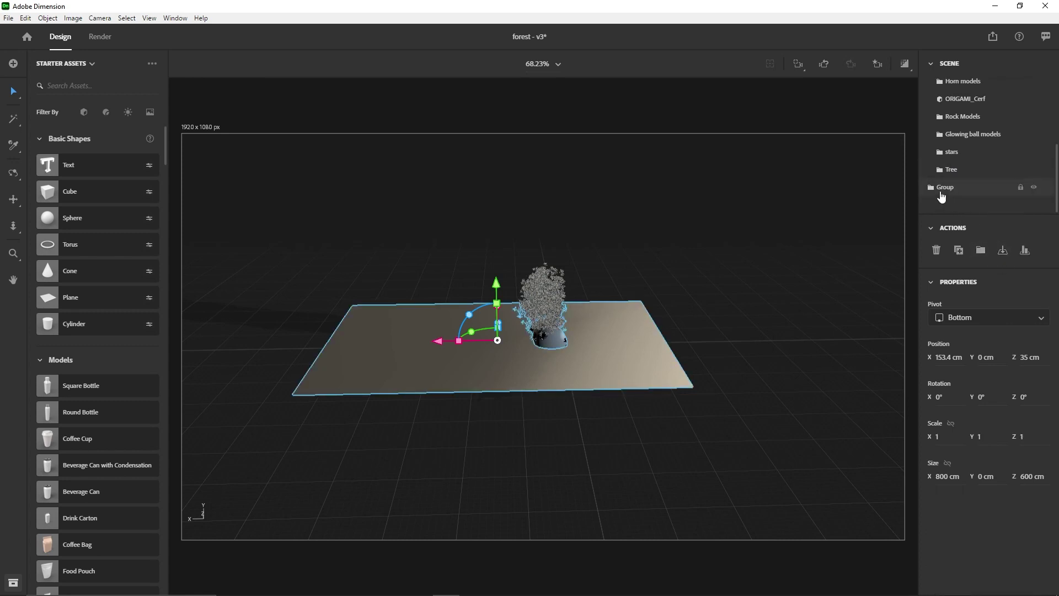
{"action": "double_click", "coordinate": [945, 188]}
{"action": "left_click", "coordinate": [968, 201]}
Step: Rotate Plane 2 upright to 90° as a back wall at X 496.1 cm
{"action": "left_click", "coordinate": [950, 187]}
{"action": "left_click", "coordinate": [932, 188]}
{"action": "scroll", "coordinate": [965, 205], "scroll_direction": "down", "scroll_amount": 1}
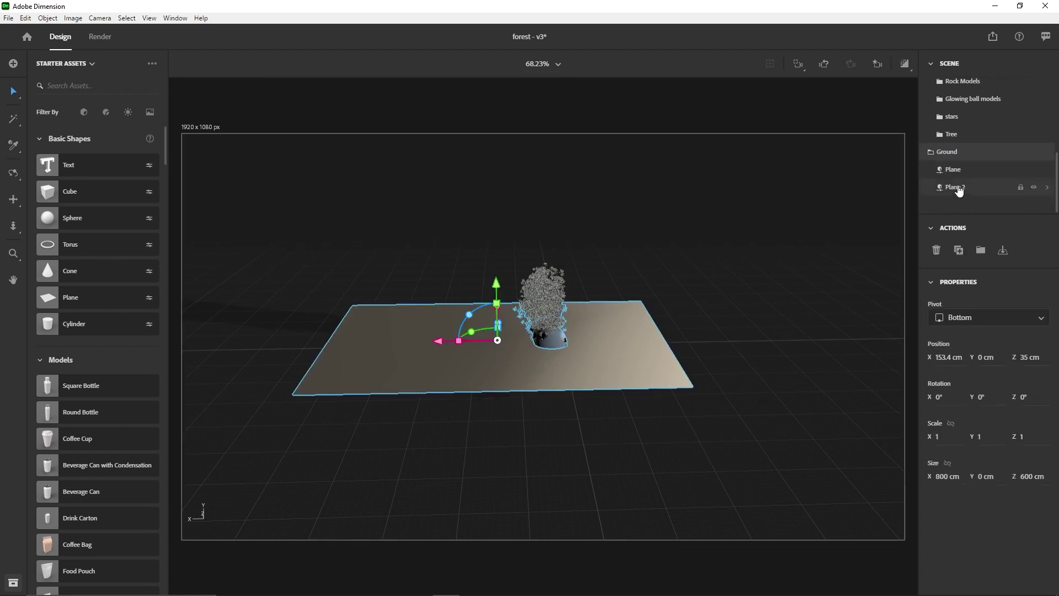
{"action": "left_click", "coordinate": [957, 187]}
{"action": "left_click_drag", "start_coordinate": [469, 314], "coordinate": [403, 343]}
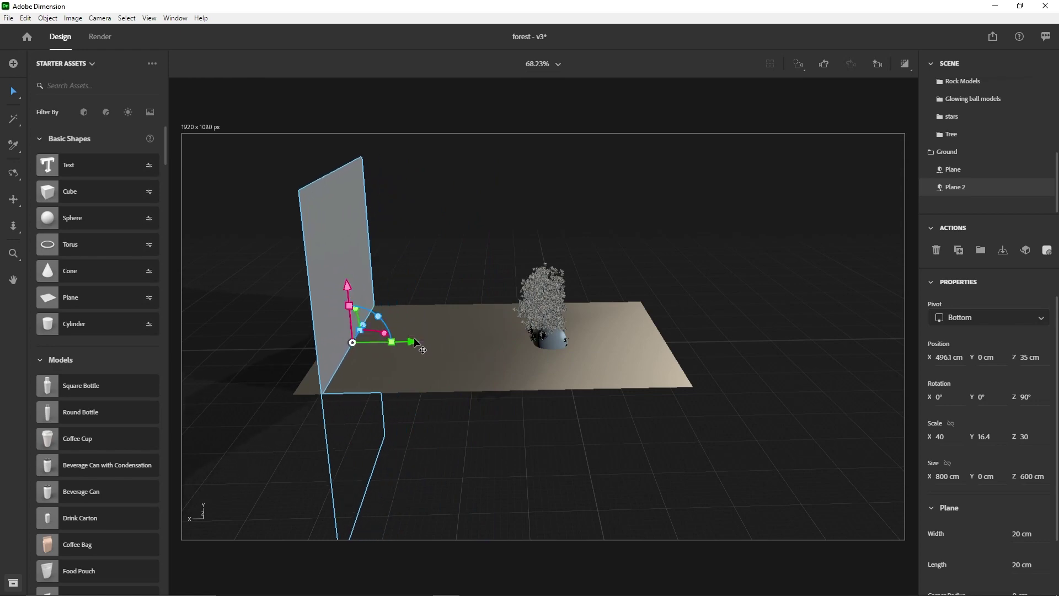
{"action": "key", "text": "1"}
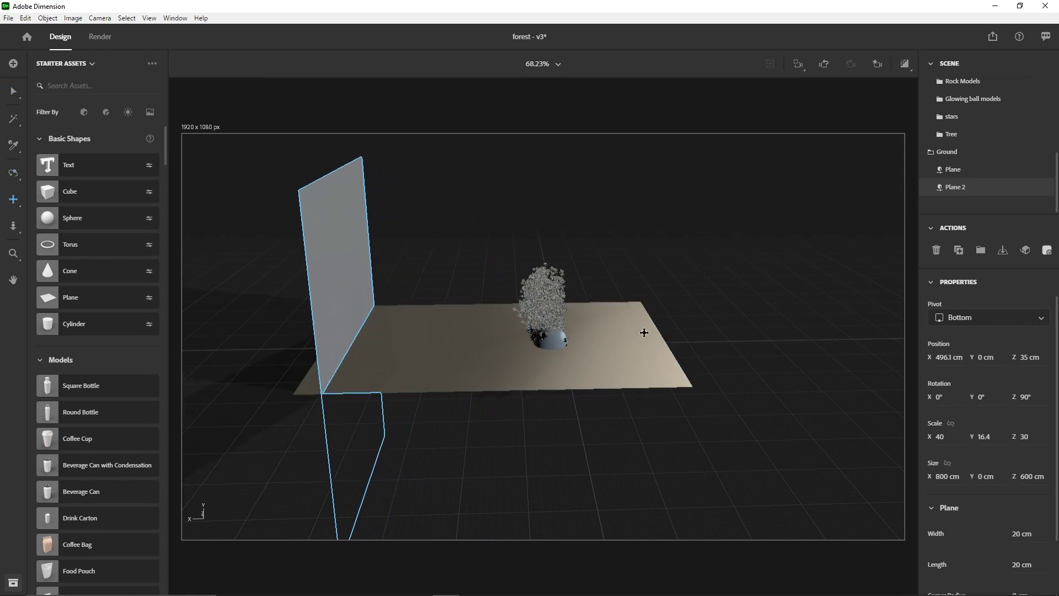
{"action": "left_click_drag", "start_coordinate": [543, 384], "coordinate": [407, 324]}
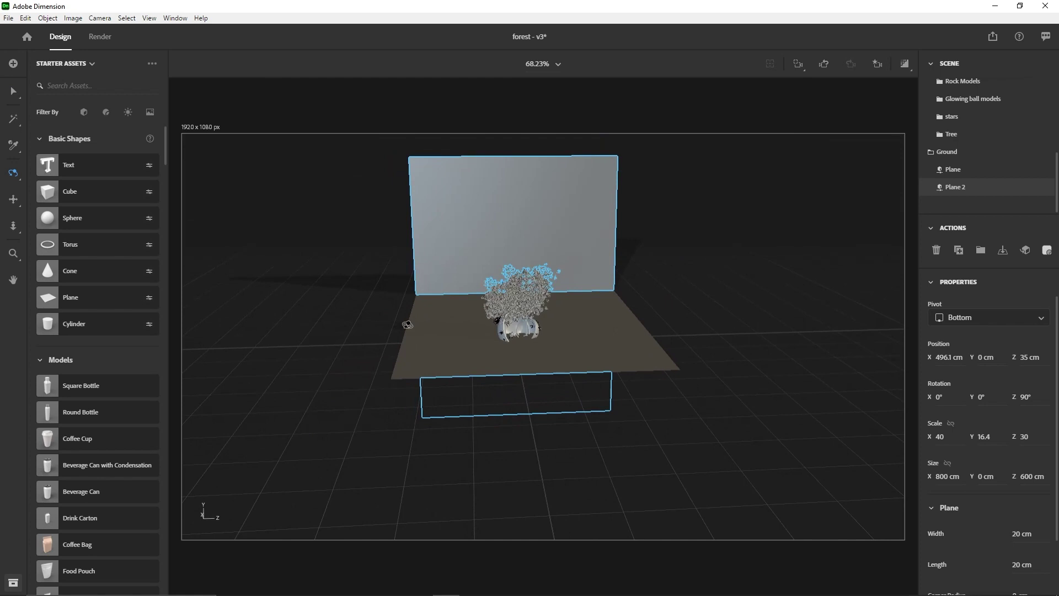
Step: Scale up the Ground group and lower it to Y -994.2 cm
{"action": "left_click", "coordinate": [947, 154]}
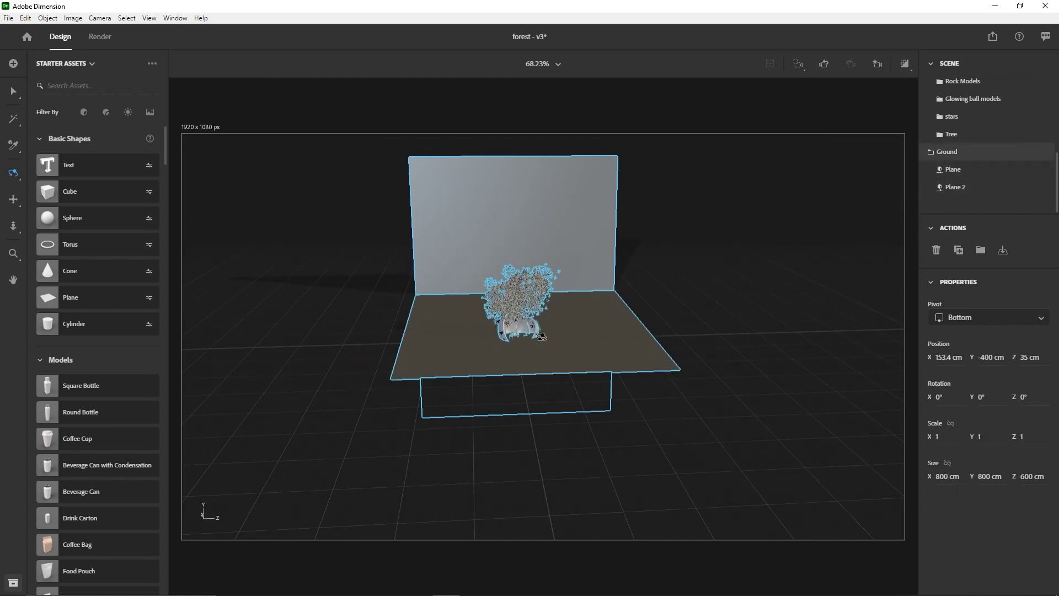
{"action": "key", "text": "v"}
{"action": "left_click_drag", "start_coordinate": [525, 427], "coordinate": [546, 574]}
{"action": "scroll", "coordinate": [573, 386], "scroll_direction": "down", "scroll_amount": 10}
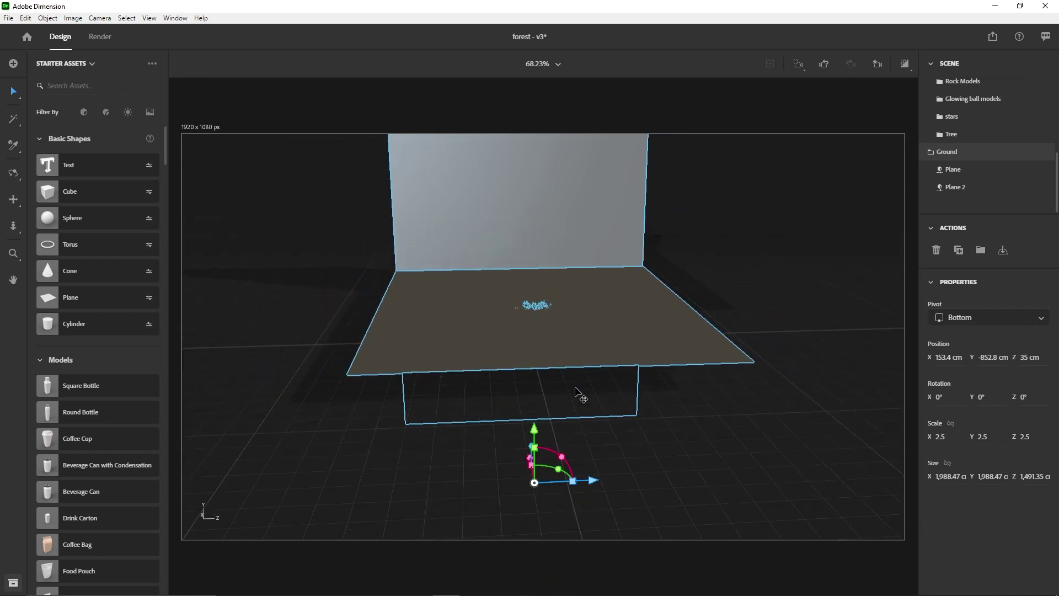
{"action": "mouse_move", "coordinate": [536, 401]}
{"action": "left_mouse_down"}
{"action": "mouse_move", "coordinate": [546, 426]}
{"action": "mouse_move", "coordinate": [539, 421]}
{"action": "left_mouse_up"}
Step: Undo the Ground group's move and scaling, restoring scale 1 at Y -400 cm
{"action": "scroll", "coordinate": [547, 430], "scroll_direction": "up", "scroll_amount": 8}
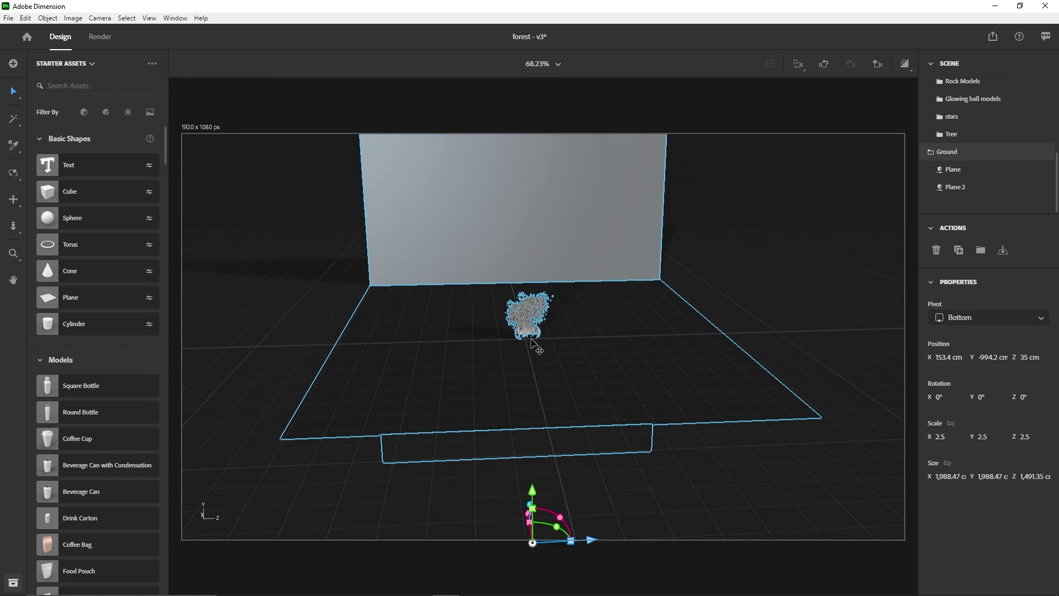
{"action": "left_click_drag", "start_coordinate": [534, 489], "coordinate": [534, 488]}
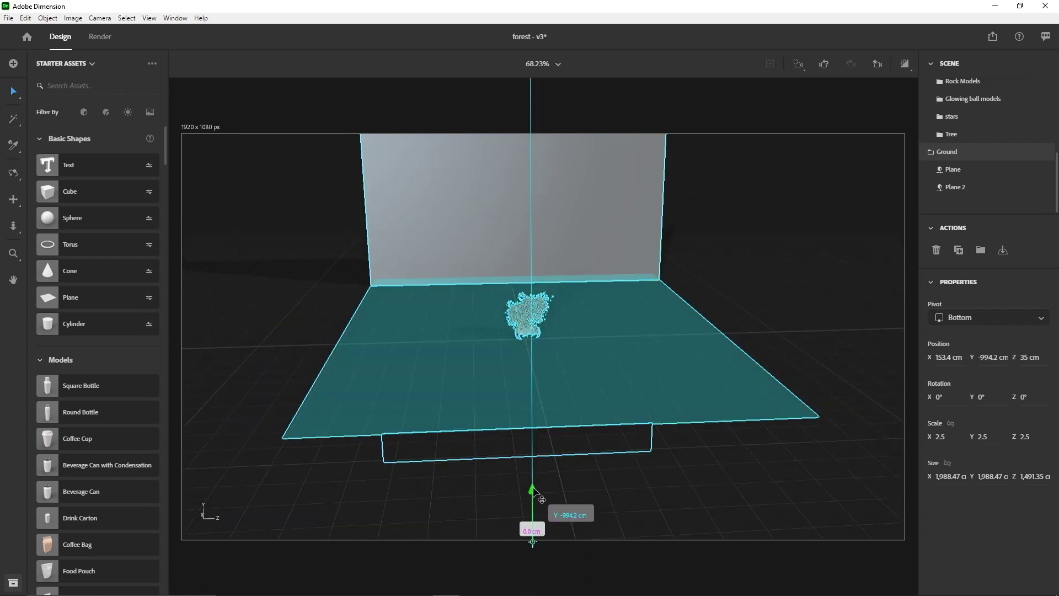
{"action": "scroll", "coordinate": [524, 425], "scroll_direction": "down", "scroll_amount": 3}
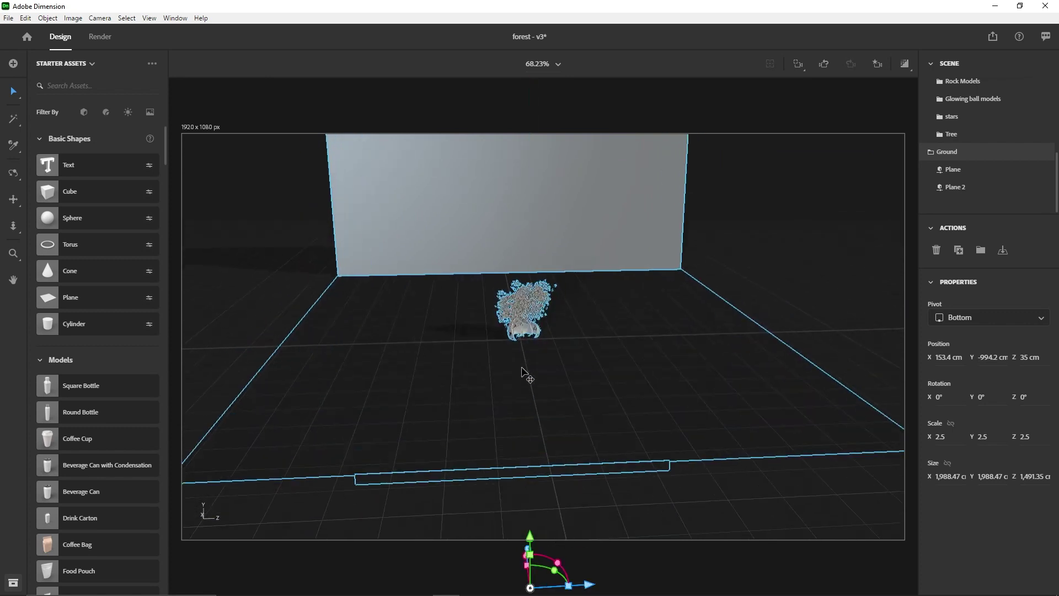
{"action": "left_click_drag", "start_coordinate": [537, 469], "coordinate": [541, 472]}
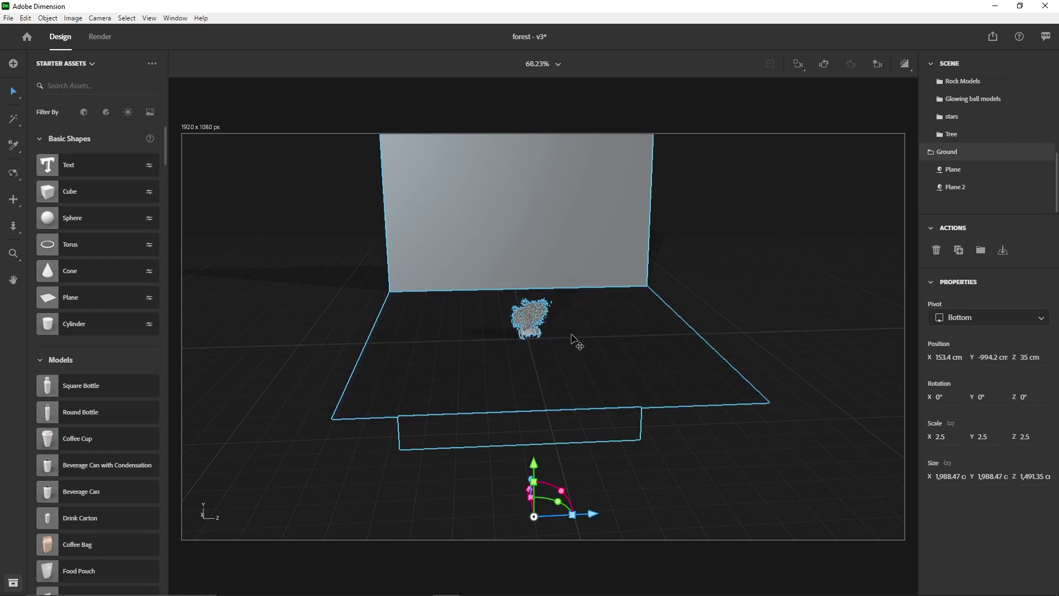
{"action": "left_click", "coordinate": [786, 339]}
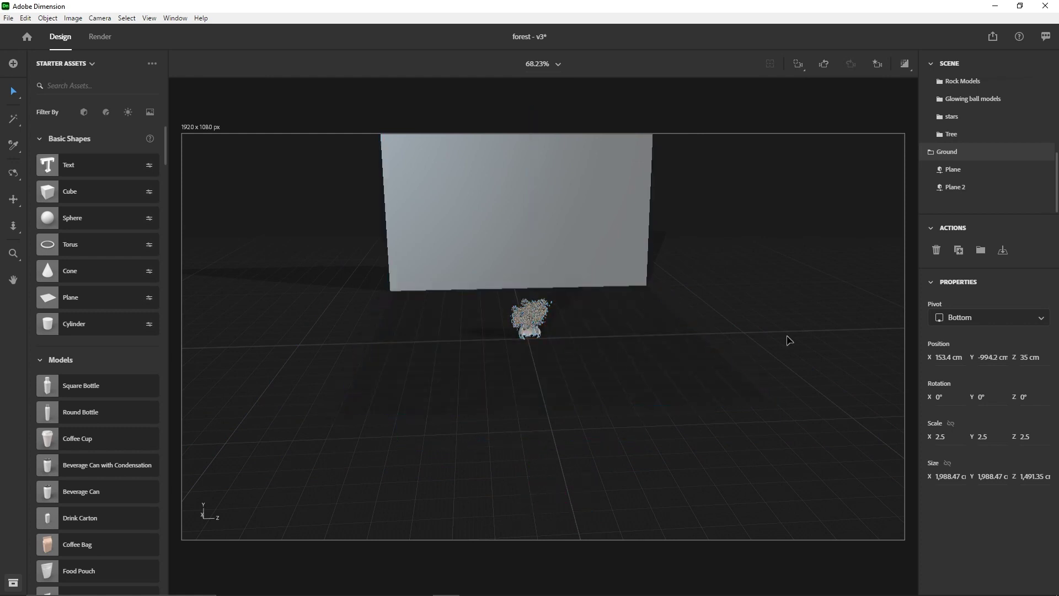
{"action": "left_click", "coordinate": [560, 361]}
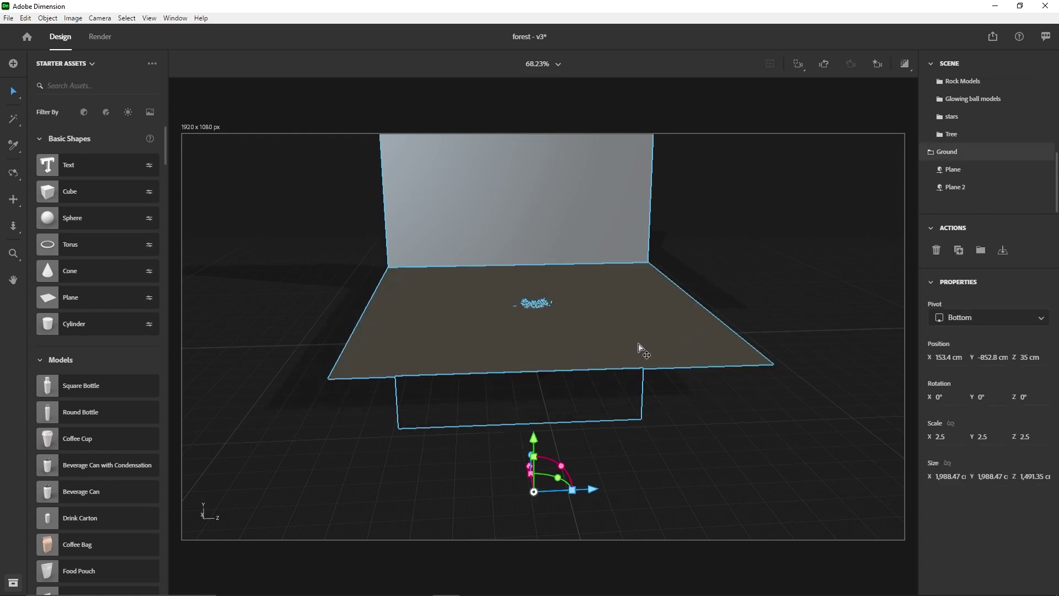
{"action": "key", "text": "ctrl+z"}
{"action": "key", "text": "ctrl+z"}
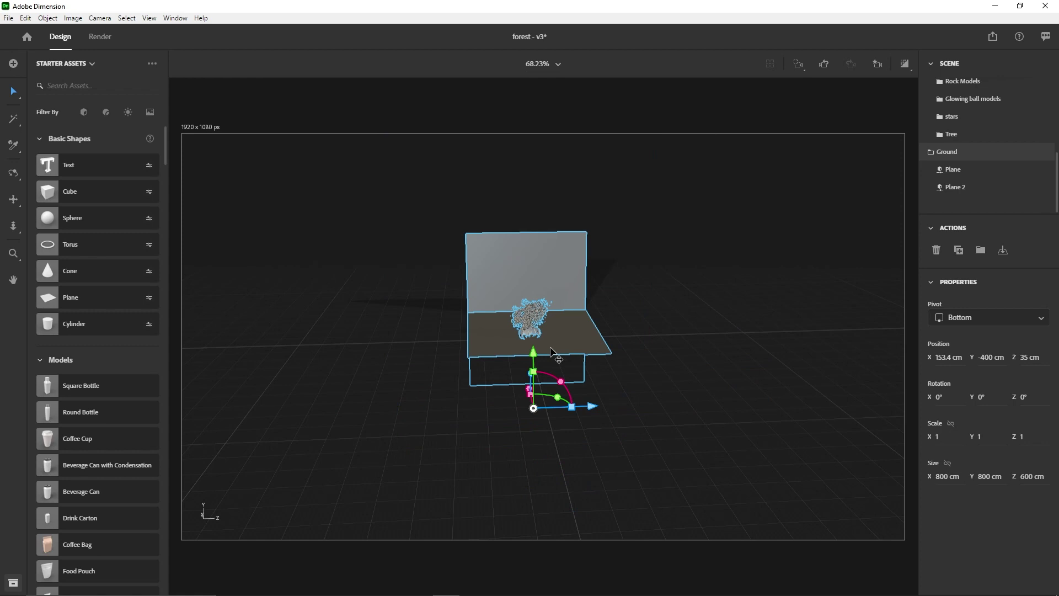
Step: Stretch the floor Plane along Z, then scale it to 61 × 25.1 × 52.5 (about 1,220 × 1,050 cm)
{"action": "scroll", "coordinate": [551, 353], "scroll_direction": "up", "scroll_amount": 5}
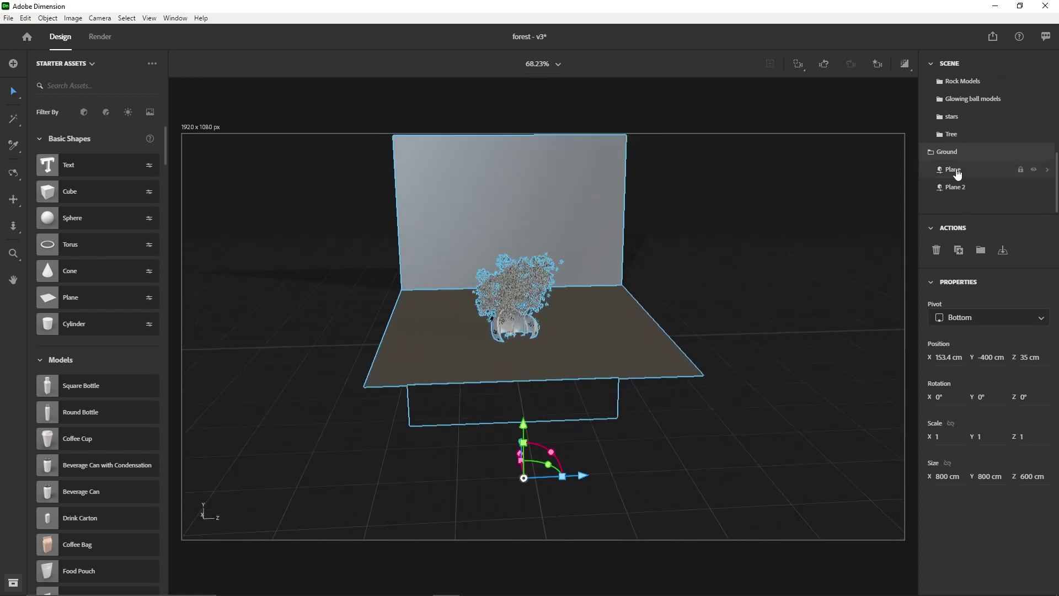
{"action": "left_click", "coordinate": [957, 172]}
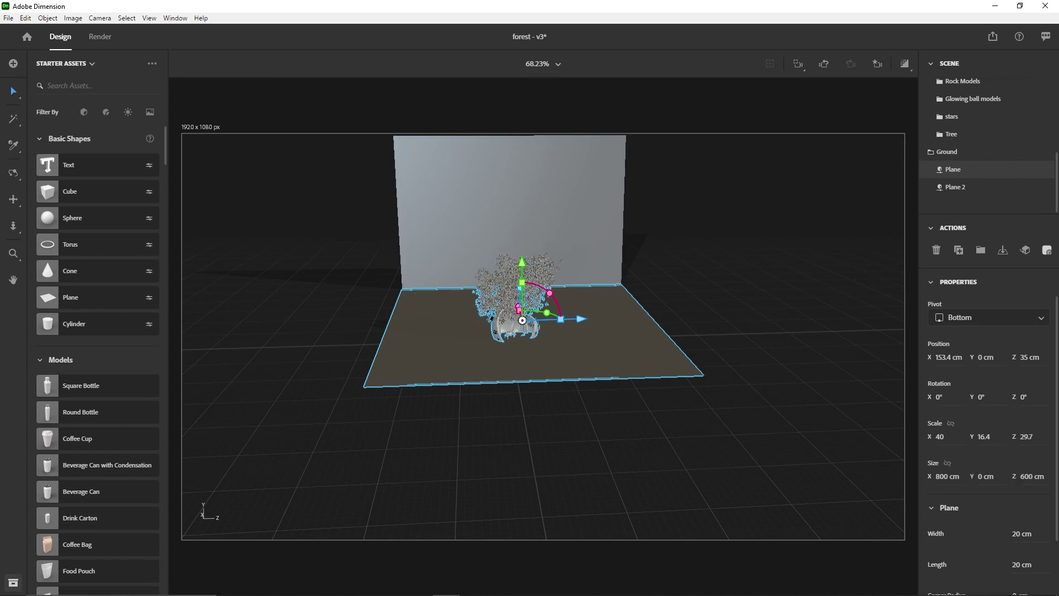
{"action": "left_click_drag", "start_coordinate": [1026, 437], "coordinate": [1031, 437]}
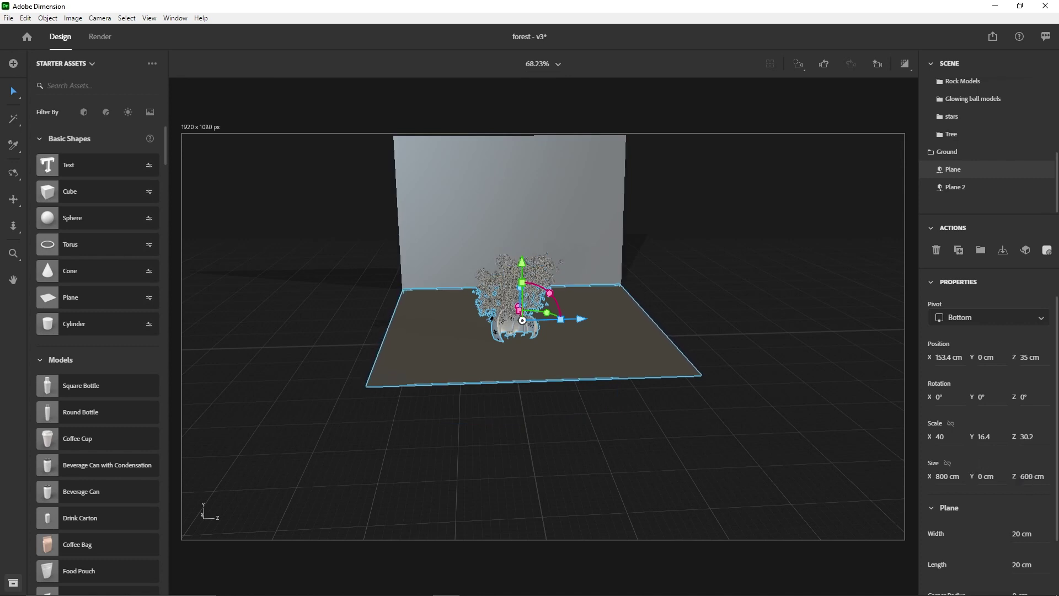
{"action": "left_click_drag", "start_coordinate": [1018, 480], "coordinate": [994, 478]}
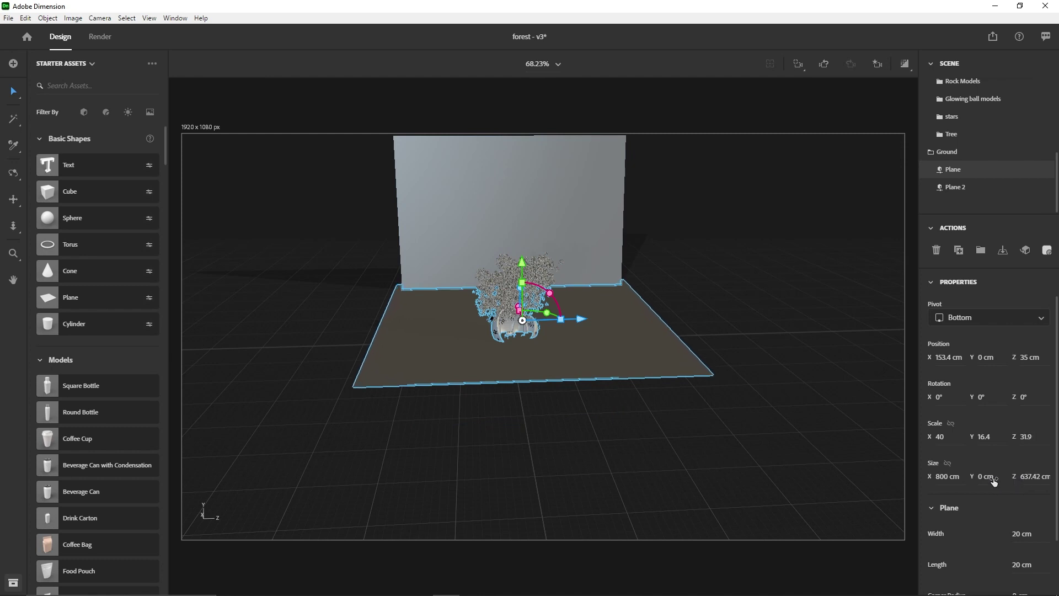
{"action": "left_click_drag", "start_coordinate": [1020, 477], "coordinate": [1018, 481]}
{"action": "left_click", "coordinate": [1029, 478]}
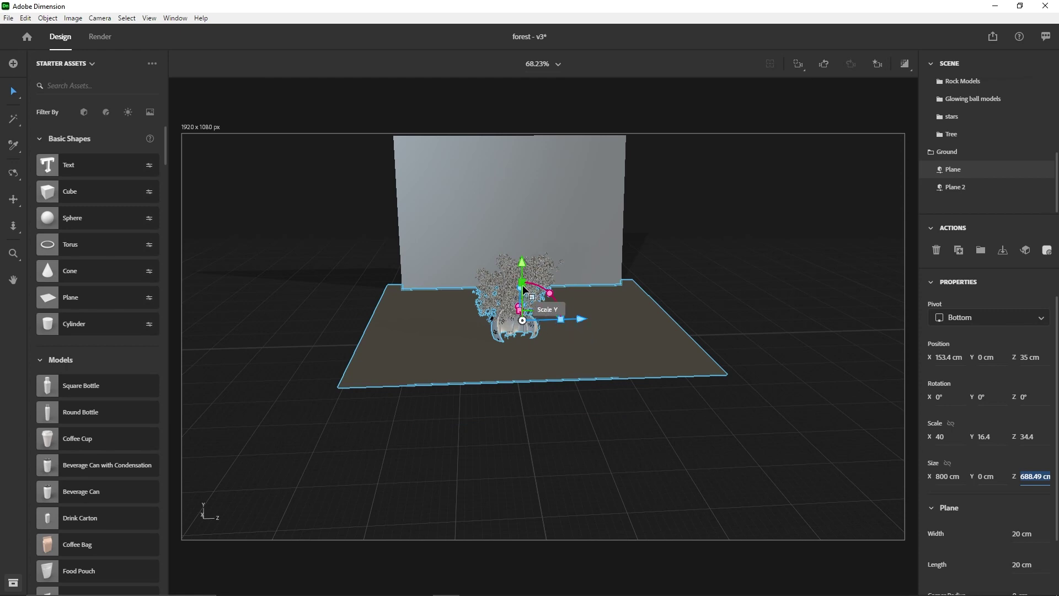
{"action": "left_click_drag", "start_coordinate": [522, 283], "coordinate": [522, 266]}
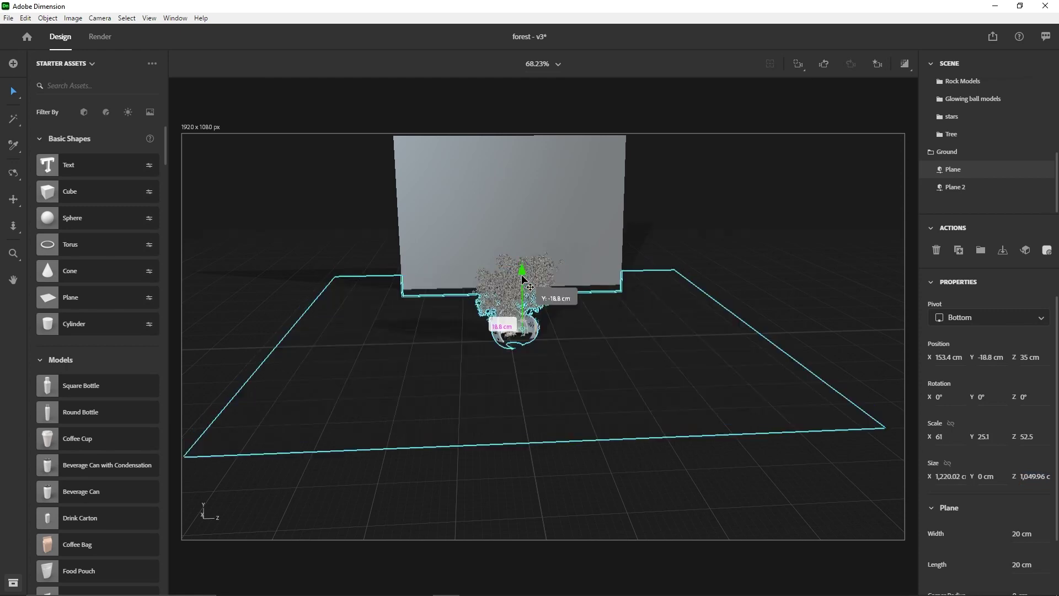
{"action": "scroll", "coordinate": [519, 349], "scroll_direction": "up", "scroll_amount": 10}
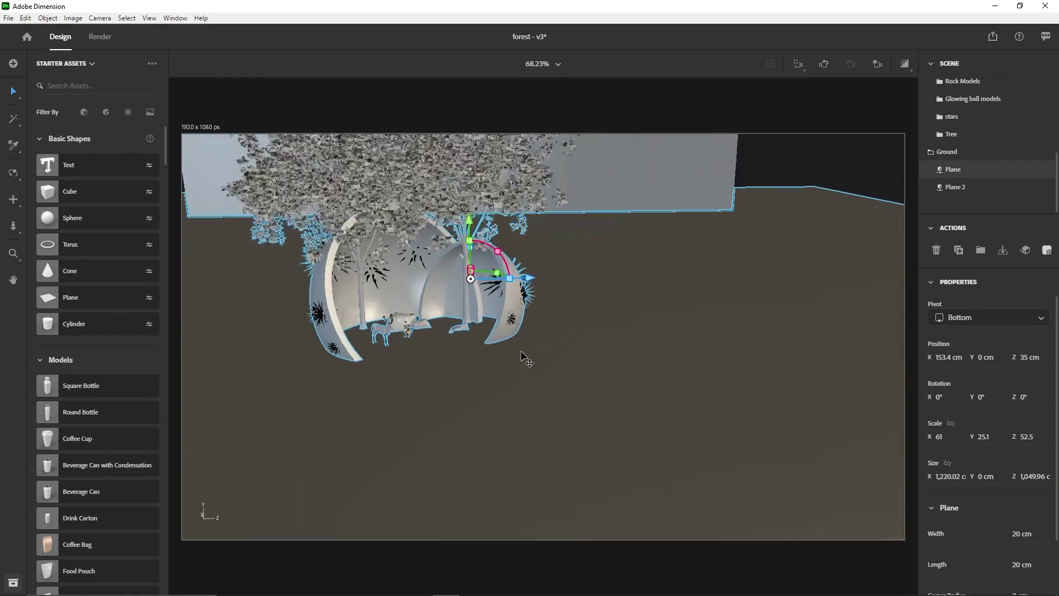
{"action": "scroll", "coordinate": [522, 353], "scroll_direction": "down", "scroll_amount": 10}
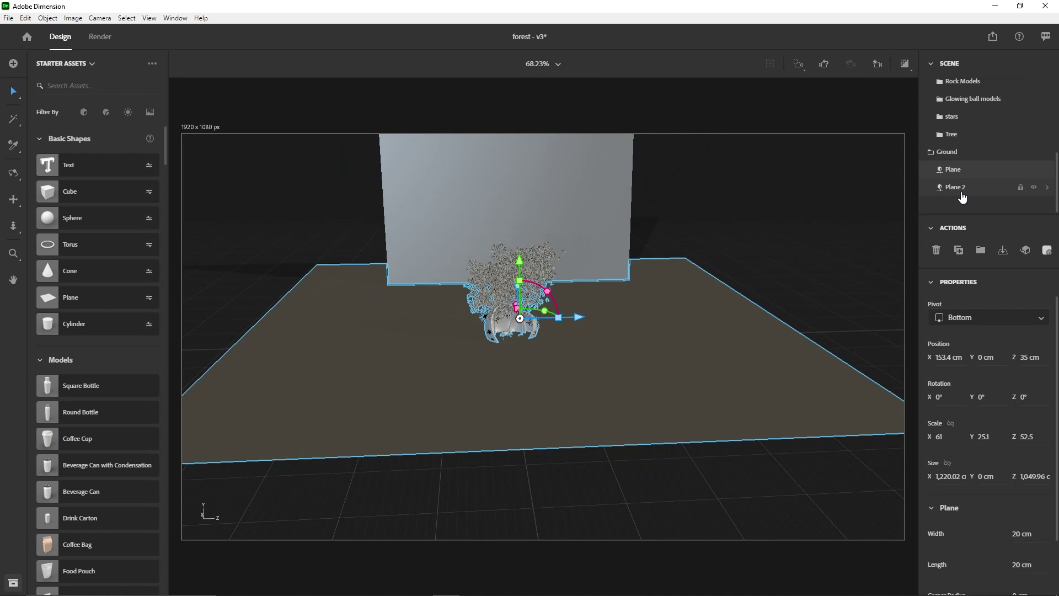
Step: Select Plane 2 and orbit to face the back wall and tree head-on
{"action": "left_click", "coordinate": [961, 193]}
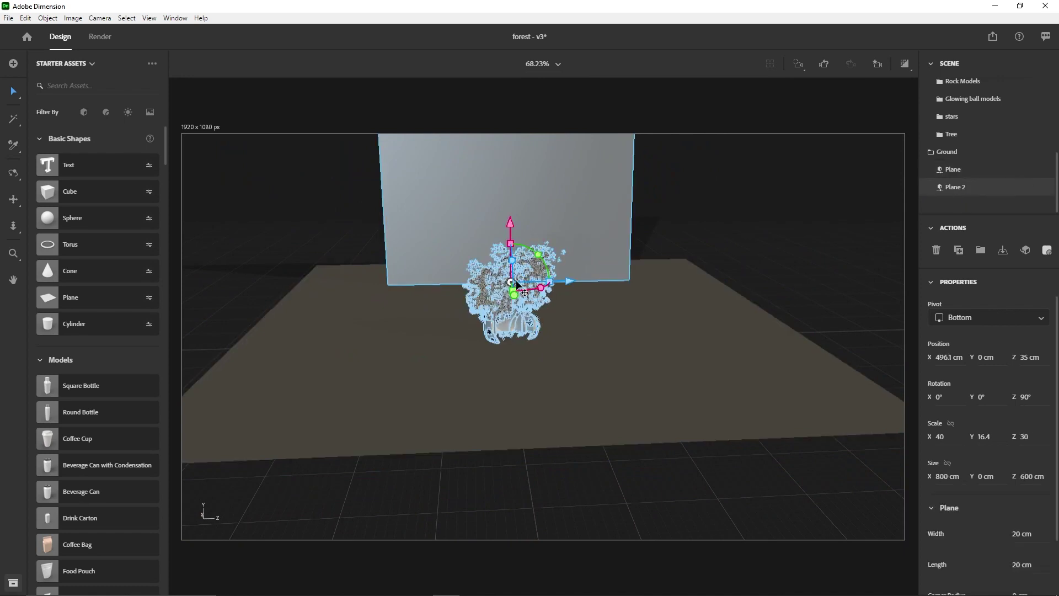
{"action": "key", "text": "2"}
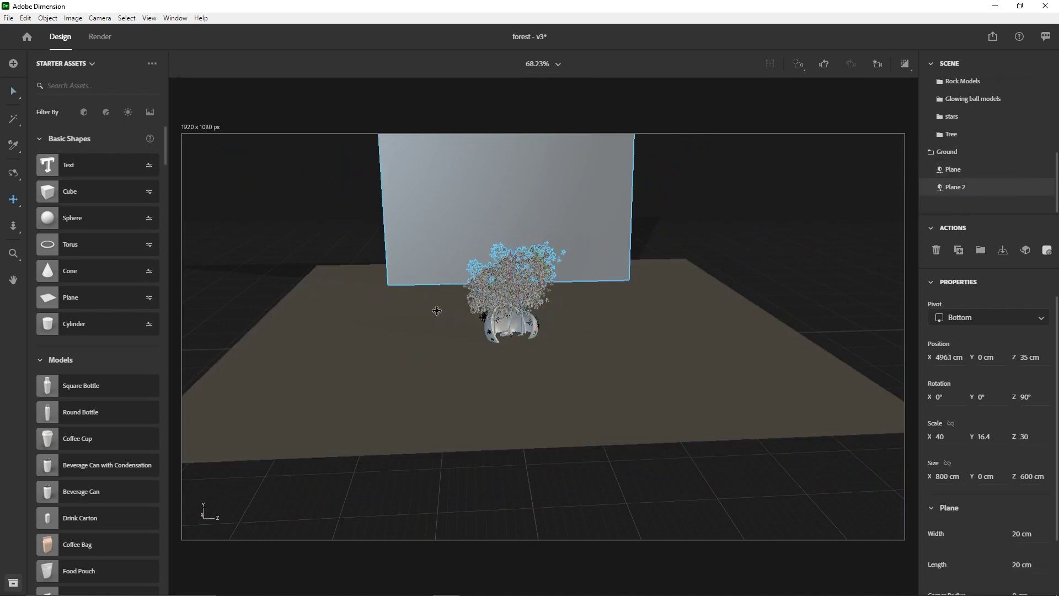
{"action": "key", "text": "v"}
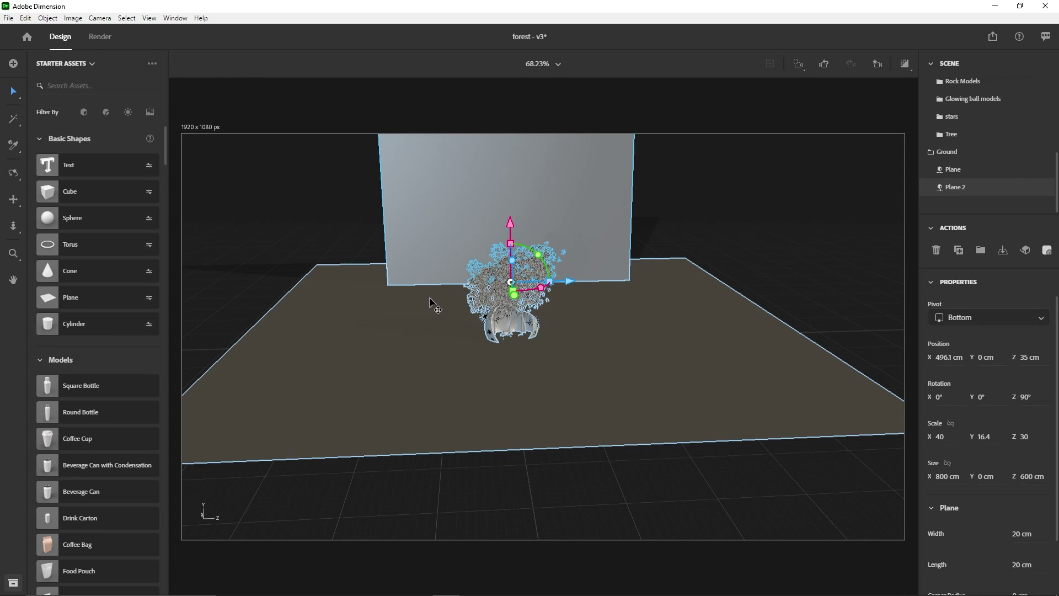
{"action": "key", "text": "1"}
{"action": "left_click_drag", "start_coordinate": [449, 325], "coordinate": [605, 358]}
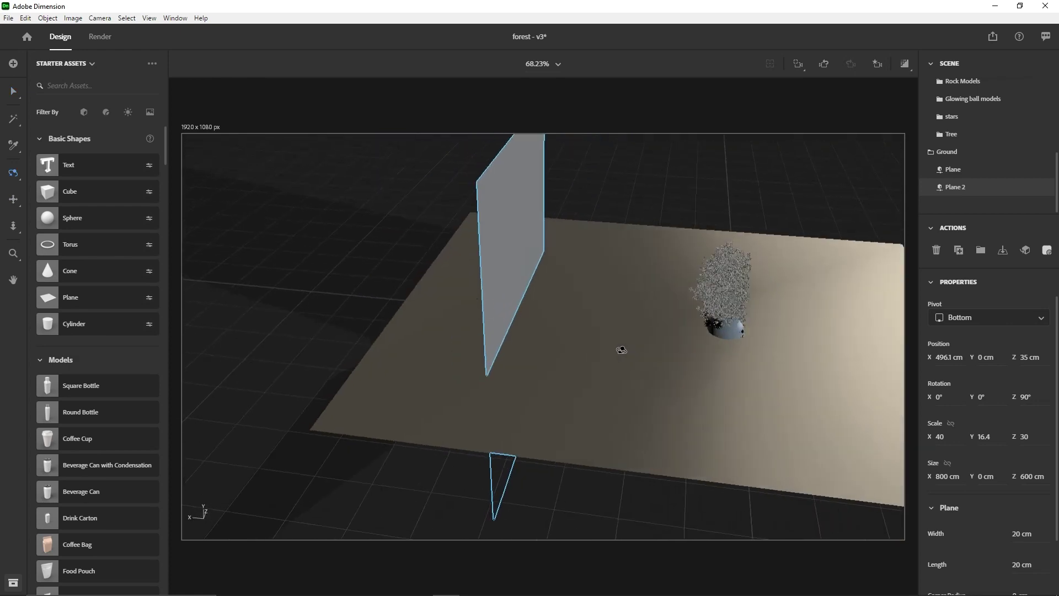
{"action": "left_click_drag", "start_coordinate": [621, 350], "coordinate": [431, 304]}
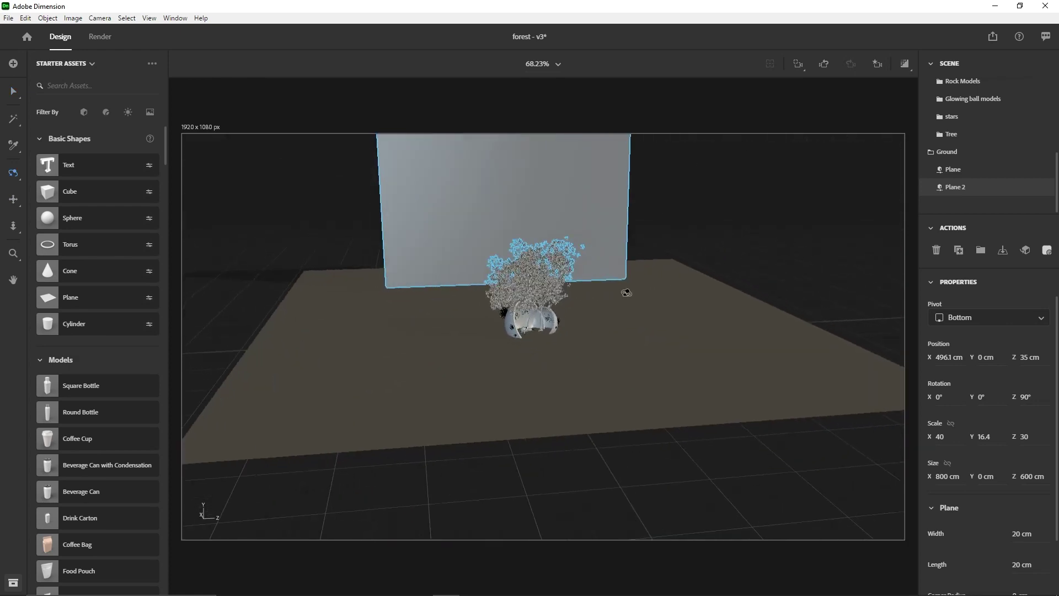
Step: Zoom in to a close, level front view of the domes, trees and deer
{"action": "scroll", "coordinate": [626, 292], "scroll_direction": "up", "scroll_amount": 10}
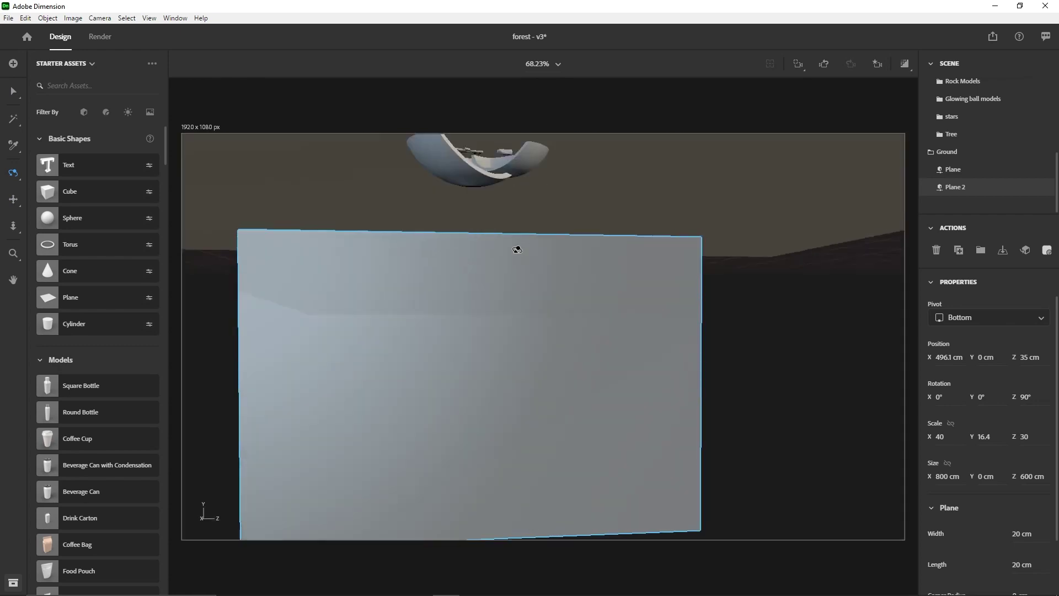
{"action": "key", "text": "ctrl+z"}
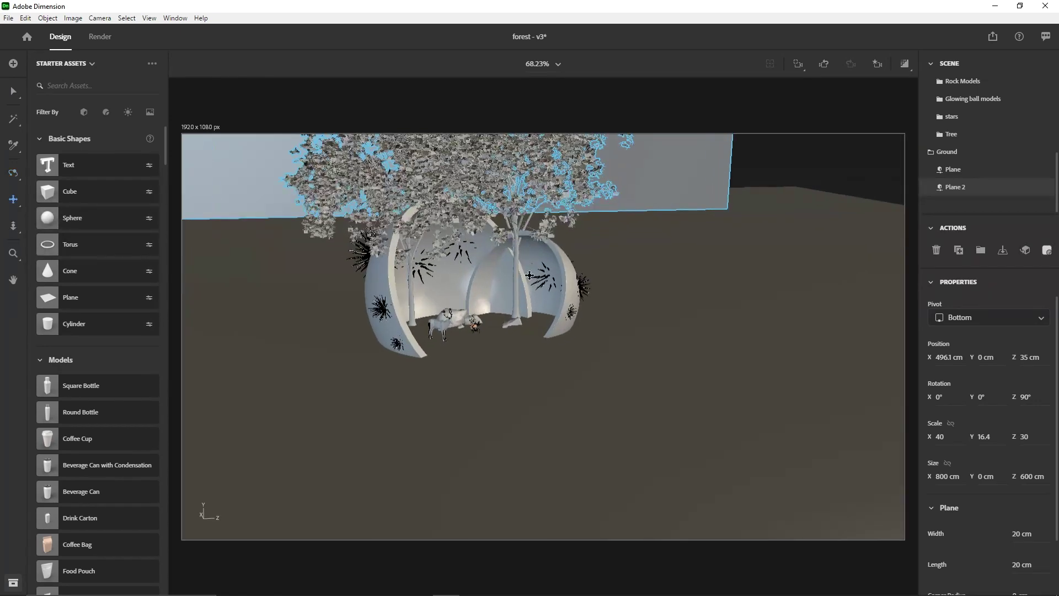
{"action": "scroll", "coordinate": [529, 275], "scroll_direction": "up", "scroll_amount": 4}
{"action": "key", "text": "ctrl+z"}
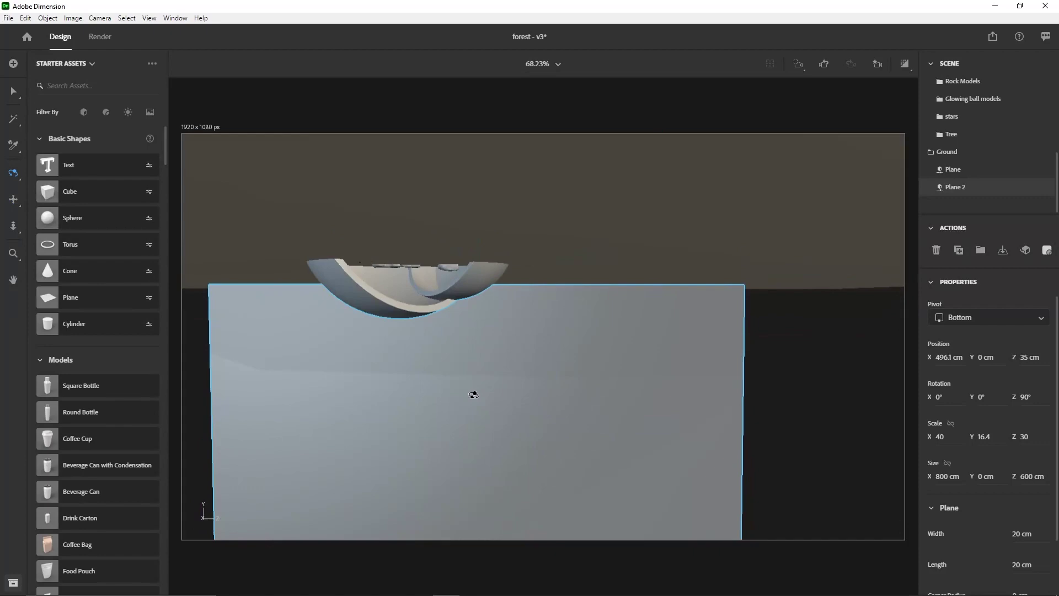
{"action": "scroll", "coordinate": [480, 345], "scroll_direction": "up", "scroll_amount": 5}
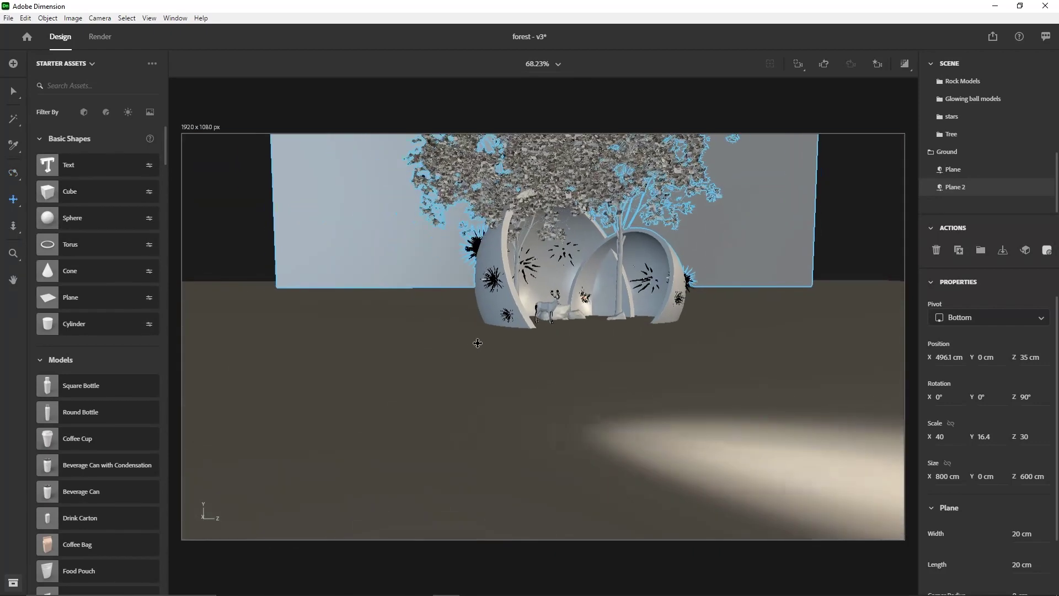
{"action": "scroll", "coordinate": [576, 278], "scroll_direction": "up", "scroll_amount": 3}
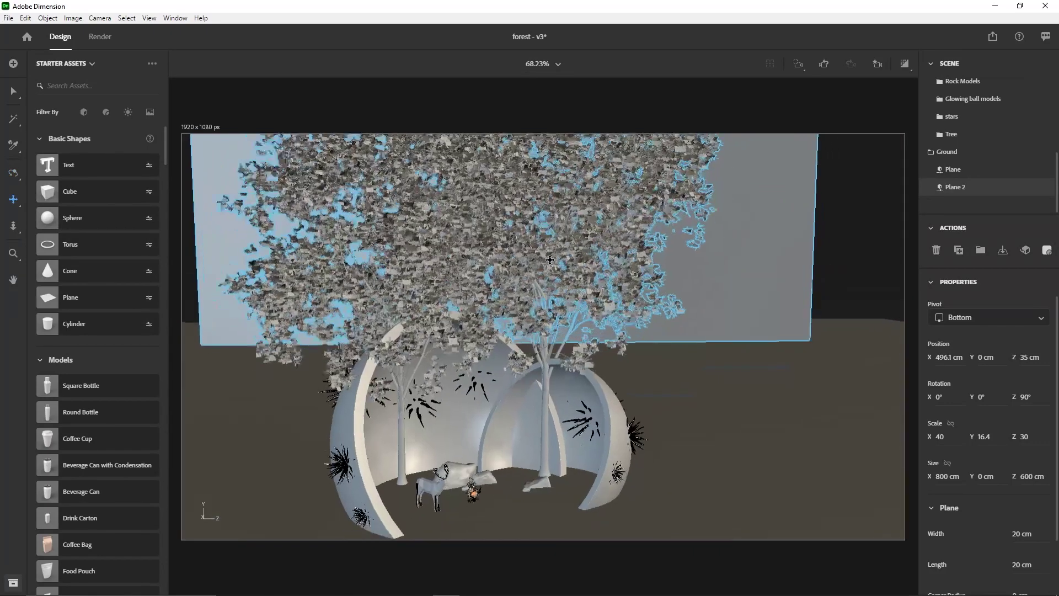
{"action": "scroll", "coordinate": [515, 261], "scroll_direction": "up", "scroll_amount": 2}
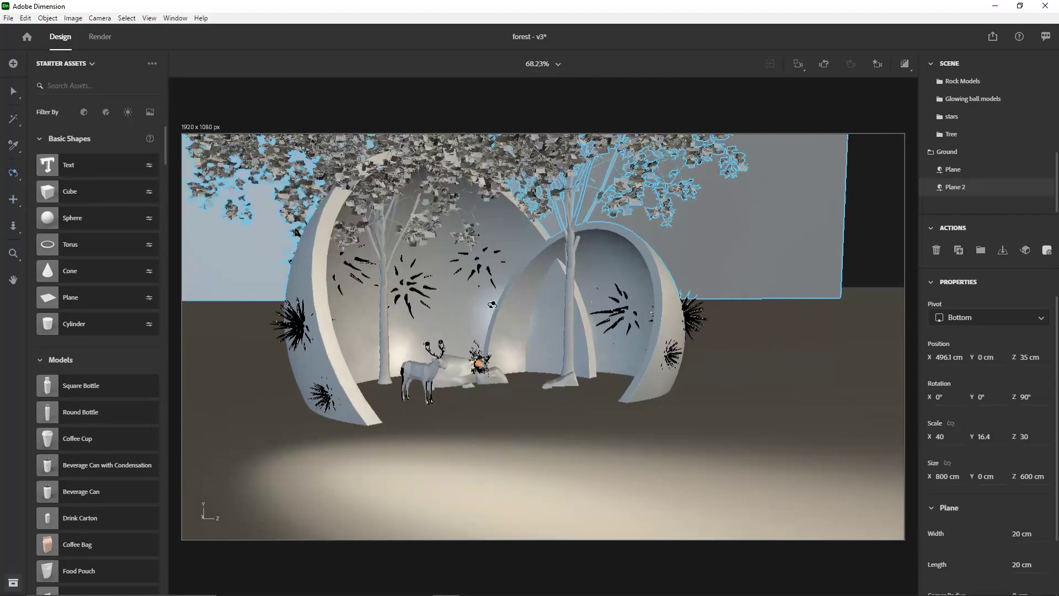
{"action": "left_click_drag", "start_coordinate": [492, 305], "coordinate": [472, 288]}
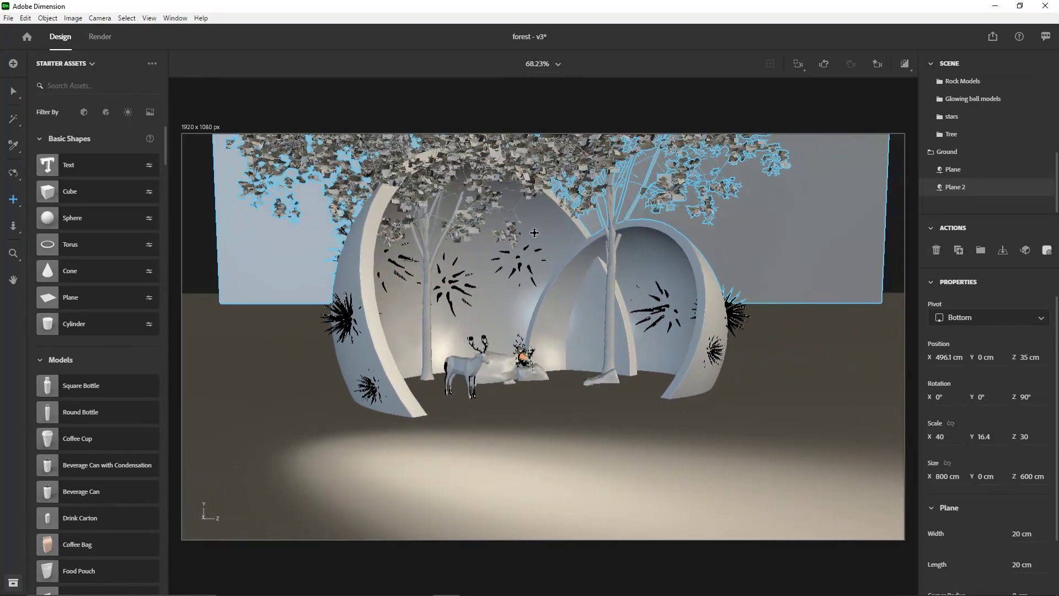
{"action": "scroll", "coordinate": [531, 237], "scroll_direction": "up", "scroll_amount": 3}
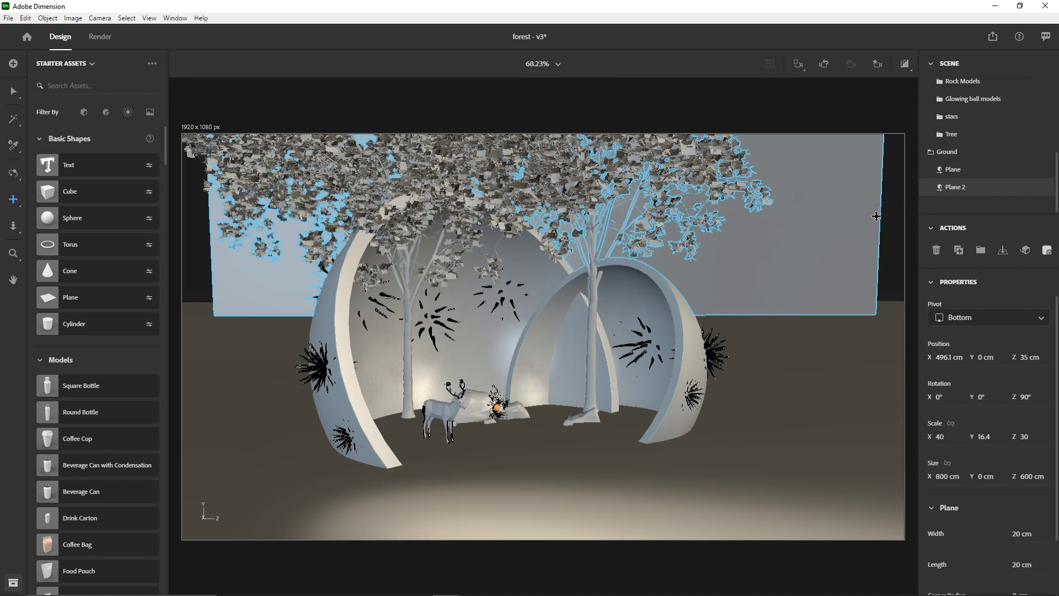
Step: Scale Plane 2 uniformly to 53.9 × 22.1 × 40.4 (about 1,077 × 808 cm) and enable Render Preview
{"action": "key", "text": "v"}
{"action": "right_click", "coordinate": [844, 222]}
{"action": "key", "text": "Escape"}
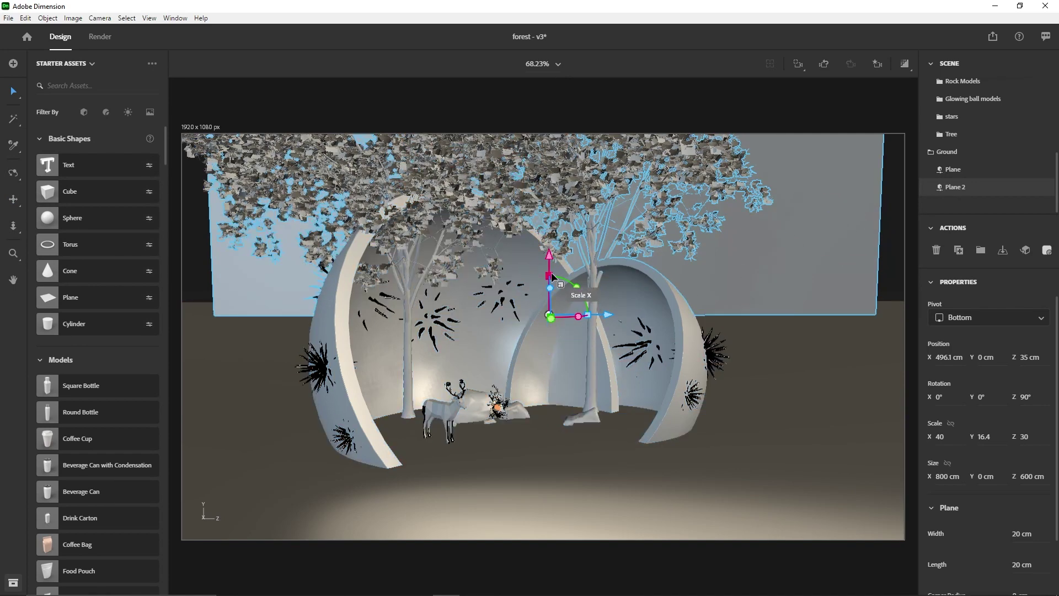
{"action": "left_click_drag", "start_coordinate": [549, 275], "coordinate": [558, 260]}
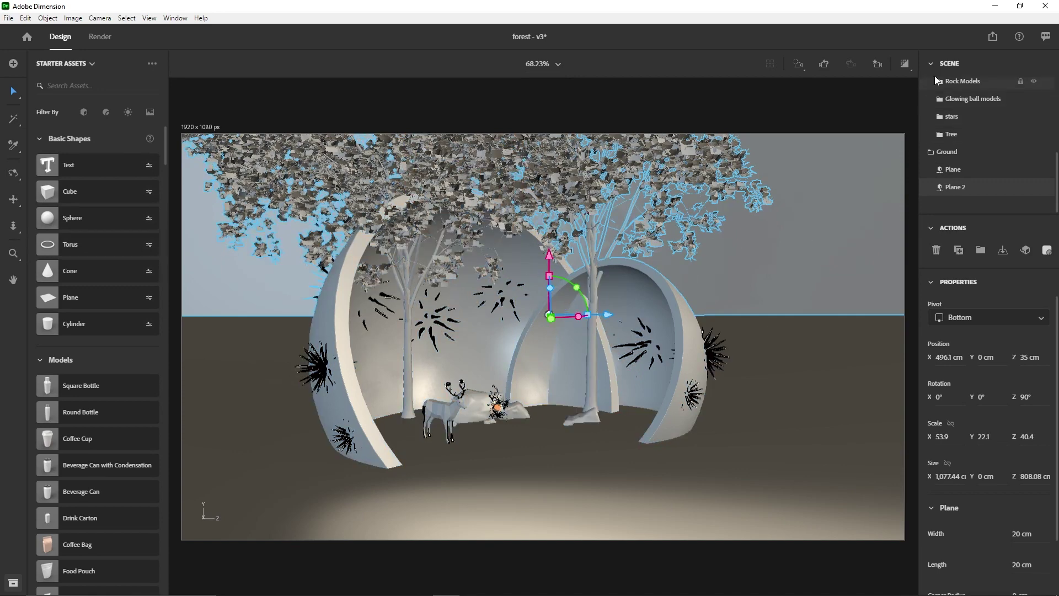
{"action": "left_click", "coordinate": [905, 64]}
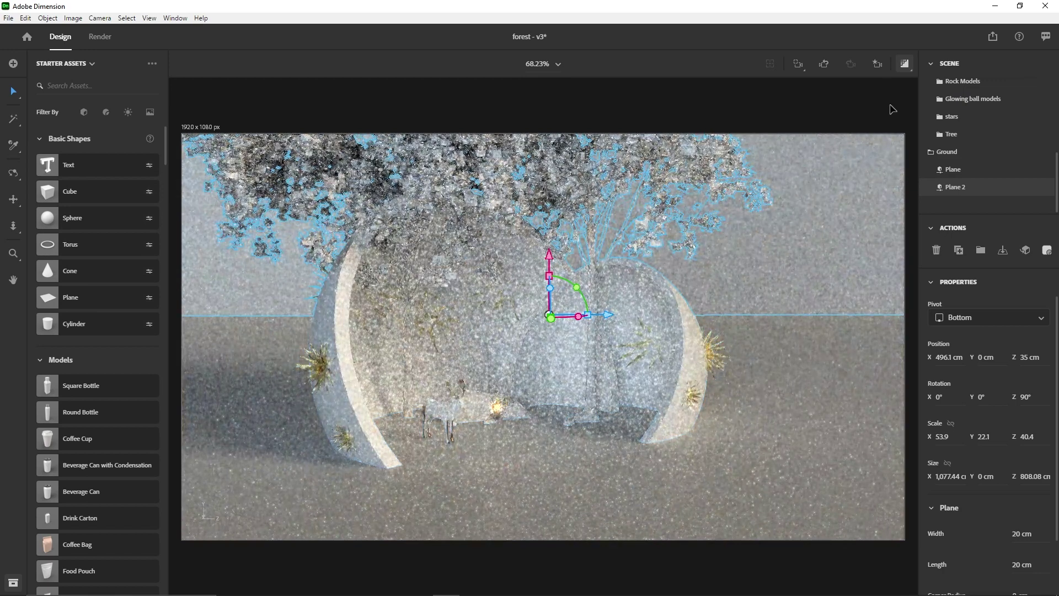
Step: Return the camera to the Main-view bookmark and turn Render Preview off
{"action": "left_click", "coordinate": [880, 68]}
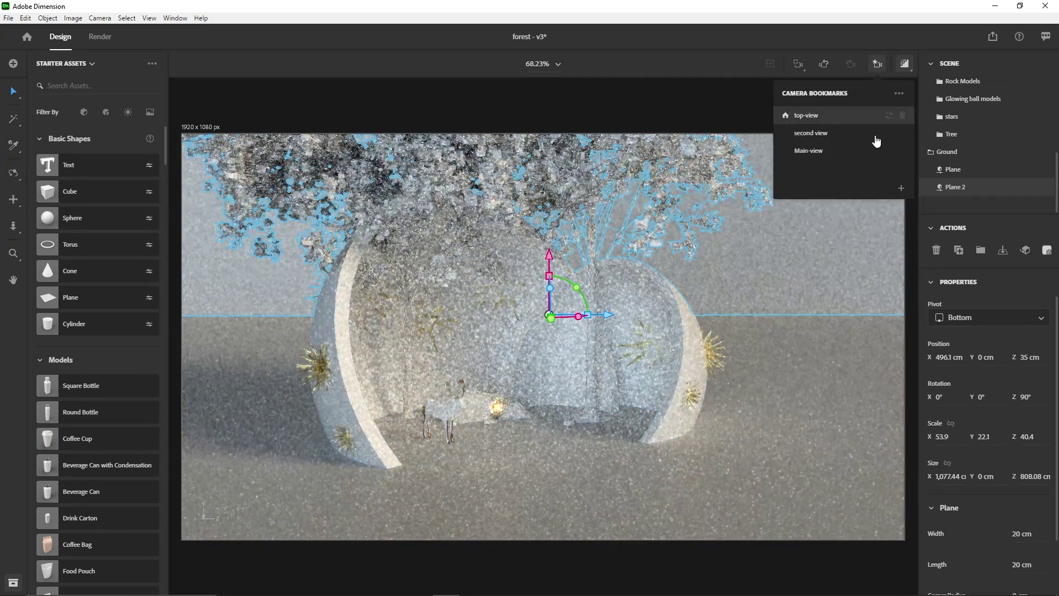
{"action": "left_click", "coordinate": [809, 151]}
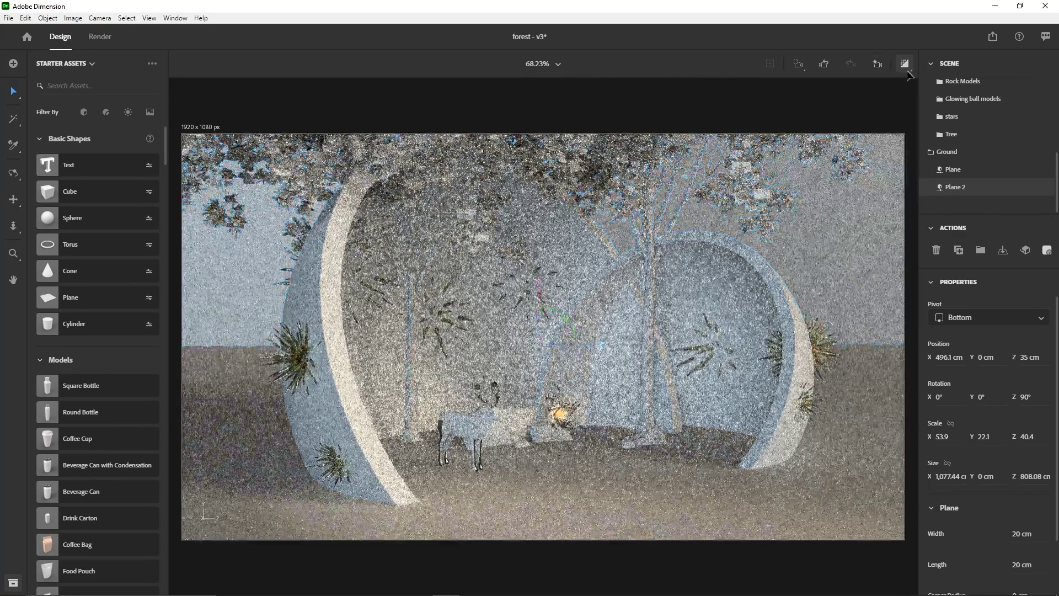
{"action": "left_click", "coordinate": [909, 75]}
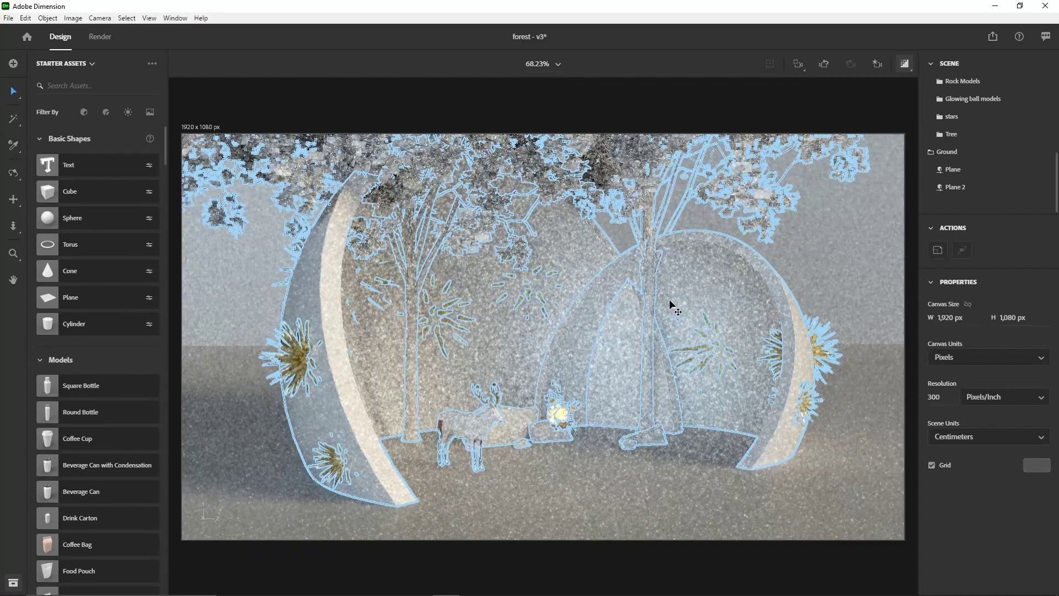
{"action": "key", "text": "1"}
{"action": "left_click_drag", "start_coordinate": [654, 305], "coordinate": [847, 120]}
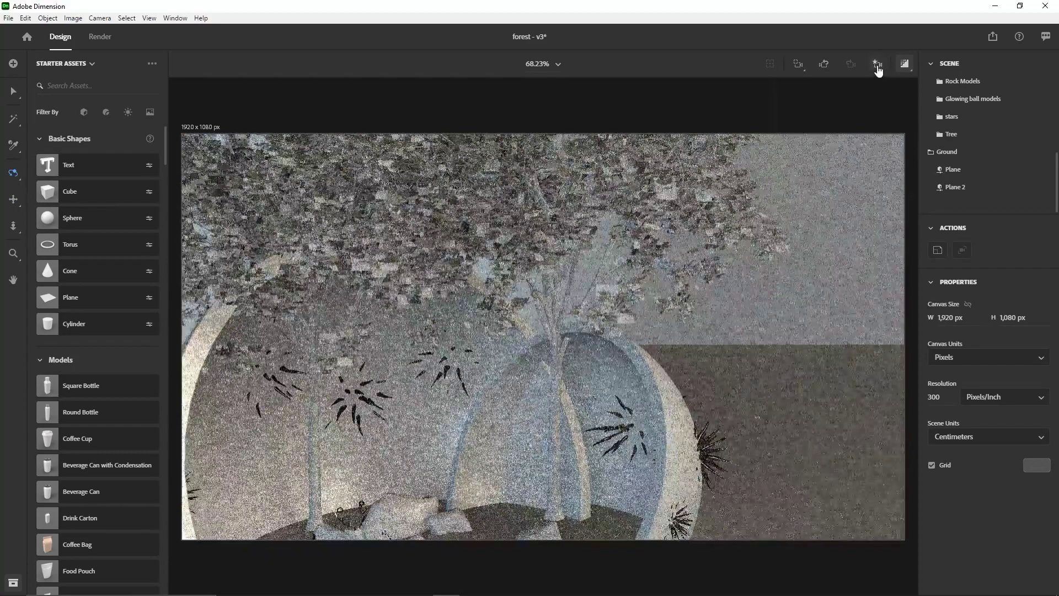
{"action": "left_click", "coordinate": [877, 64]}
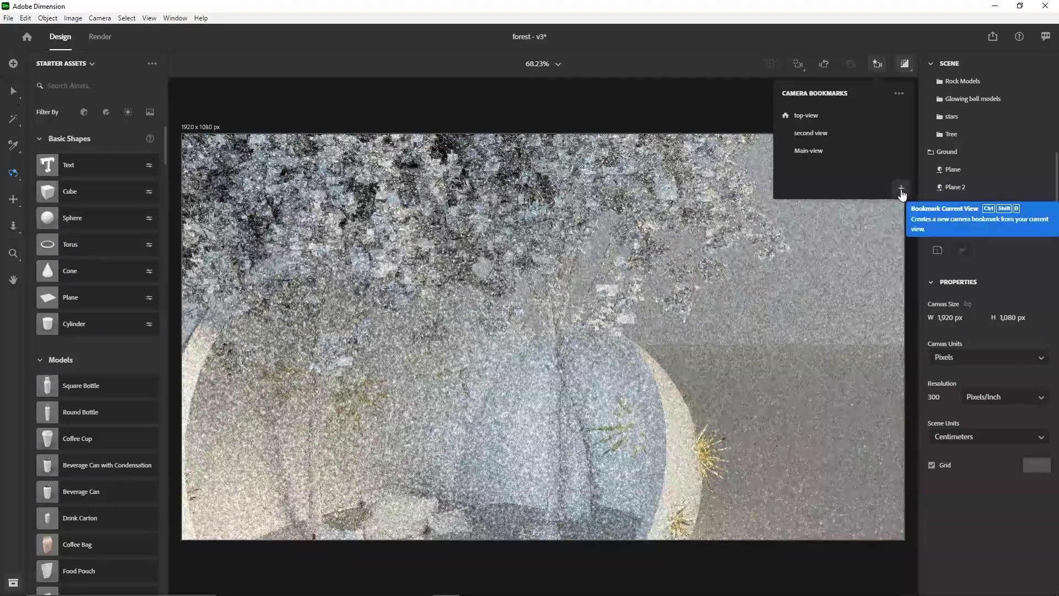
{"action": "left_click", "coordinate": [805, 152]}
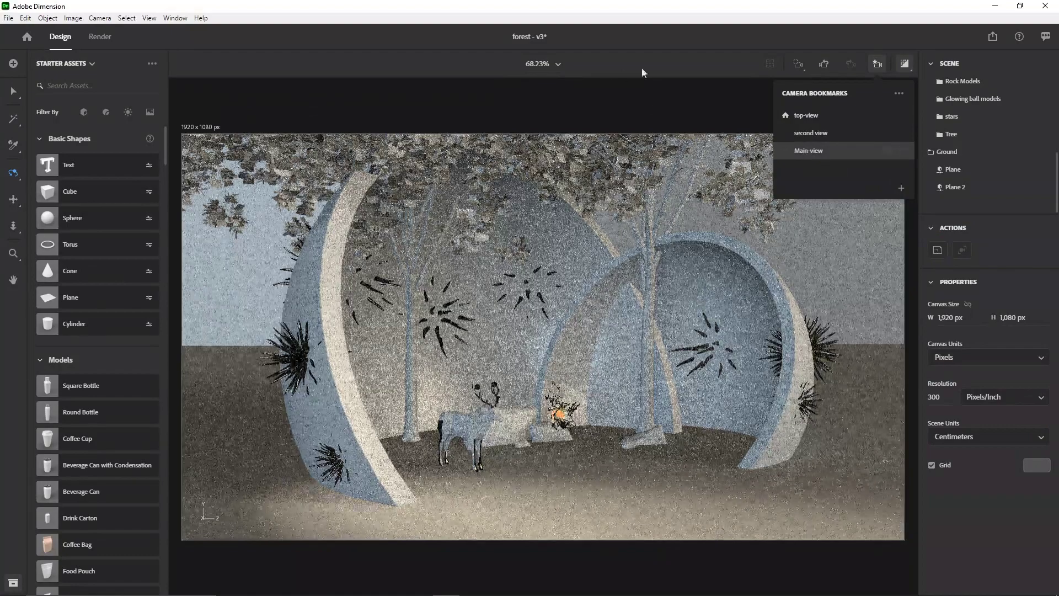
{"action": "key", "text": "v"}
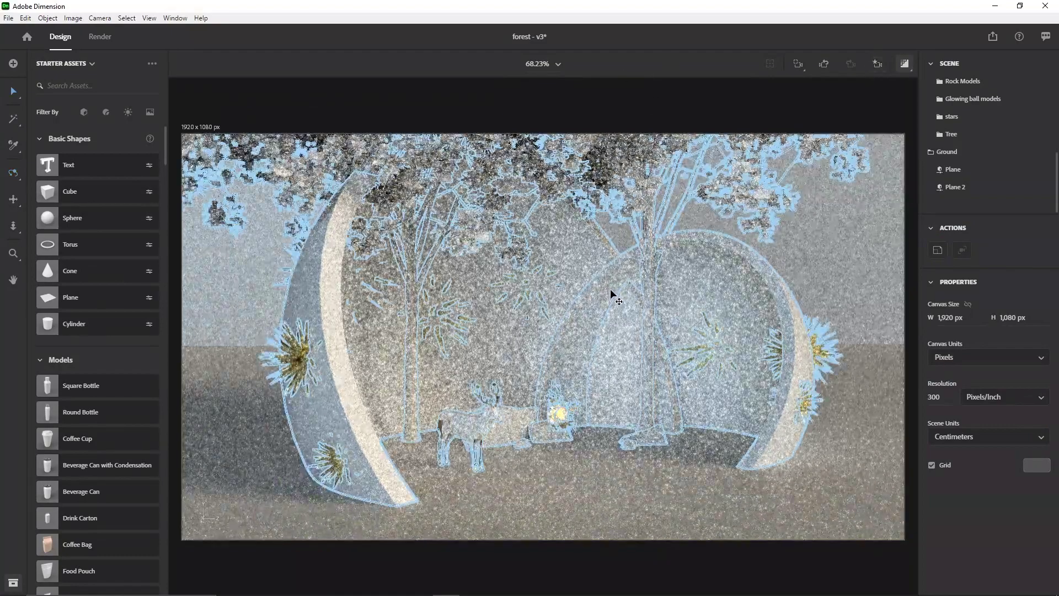
{"action": "left_click", "coordinate": [905, 64]}
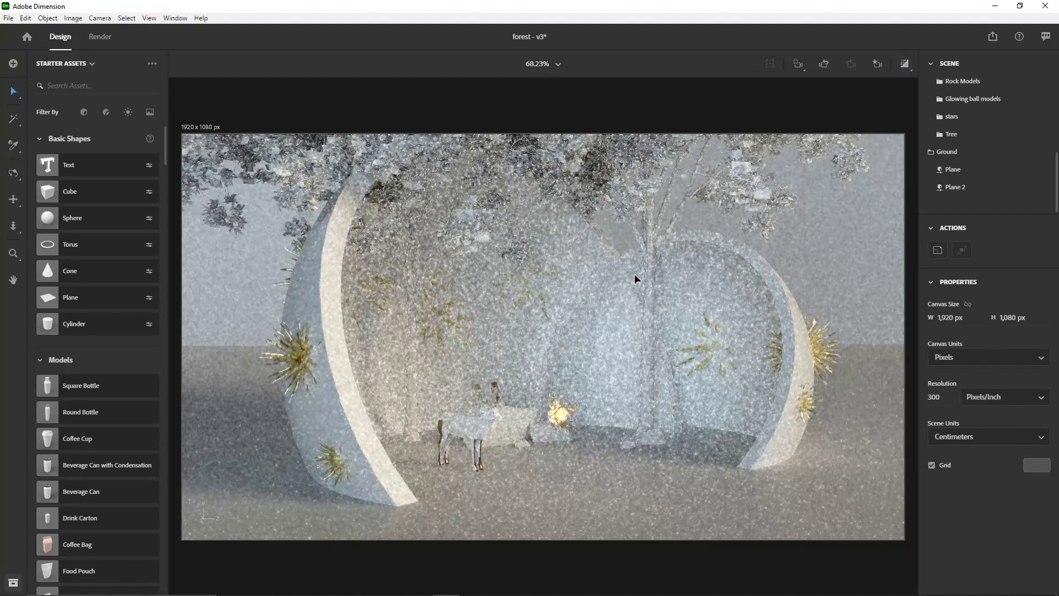
Step: Hide the Fill and key-light lights and select the Environment
{"action": "scroll", "coordinate": [1020, 102], "scroll_direction": "up", "scroll_amount": 5}
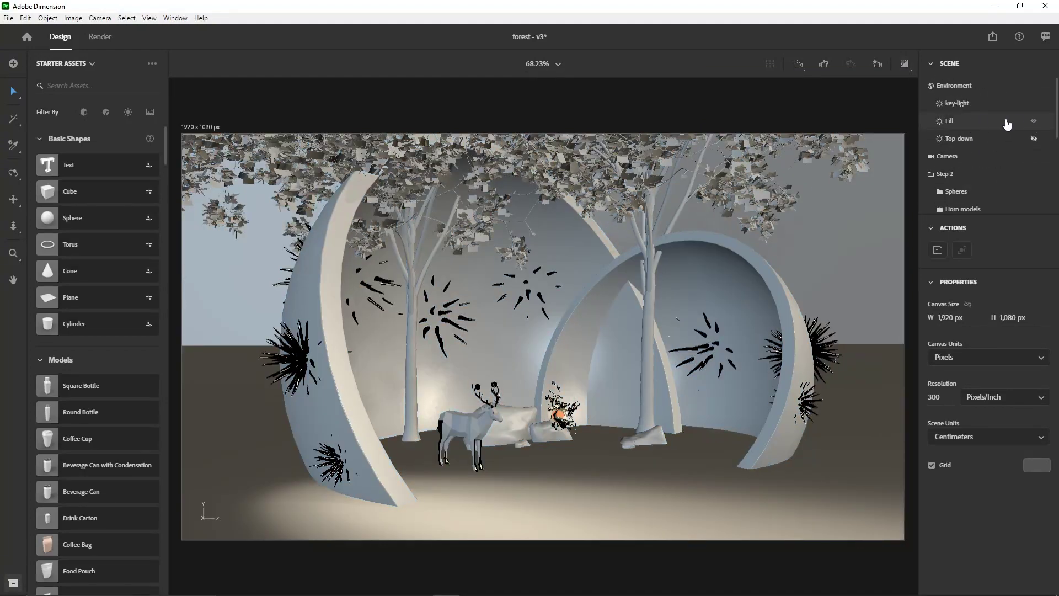
{"action": "left_click", "coordinate": [1033, 121]}
{"action": "left_click", "coordinate": [1033, 103]}
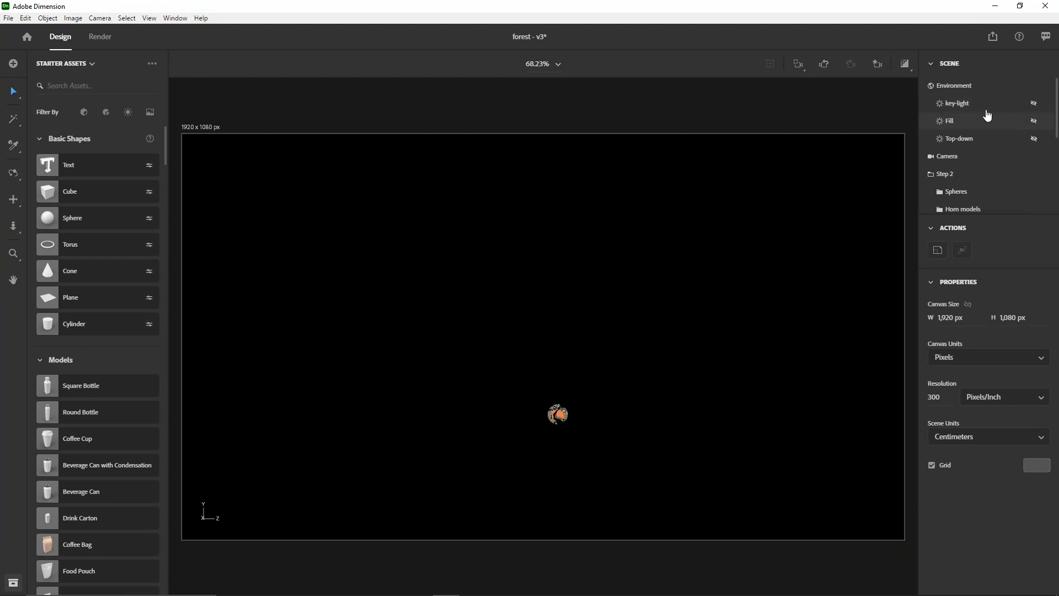
{"action": "left_click", "coordinate": [955, 87]}
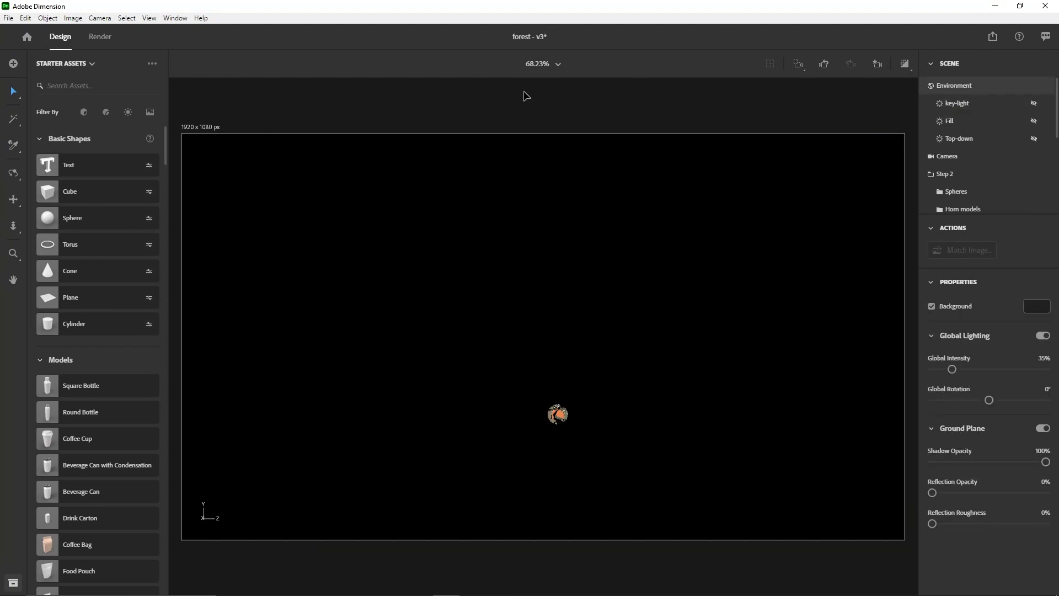
Step: Filter Starter Assets to Lights, showing Directional and Environment Light presets
{"action": "left_click", "coordinate": [129, 114]}
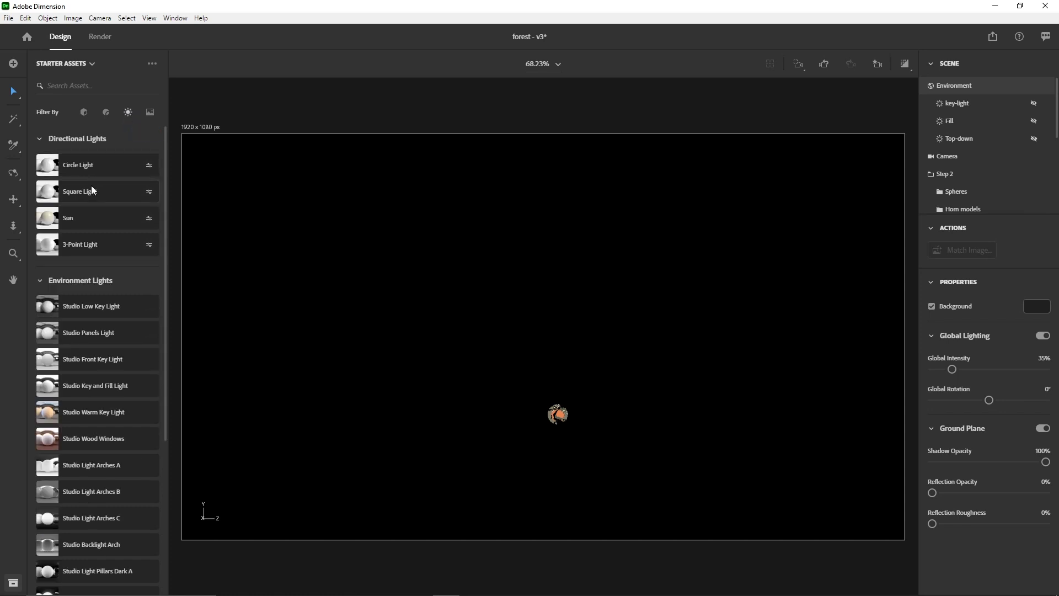
{"action": "scroll", "coordinate": [82, 270], "scroll_direction": "down", "scroll_amount": 5}
{"action": "scroll", "coordinate": [80, 279], "scroll_direction": "up", "scroll_amount": 5}
{"action": "scroll", "coordinate": [94, 281], "scroll_direction": "down", "scroll_amount": 4}
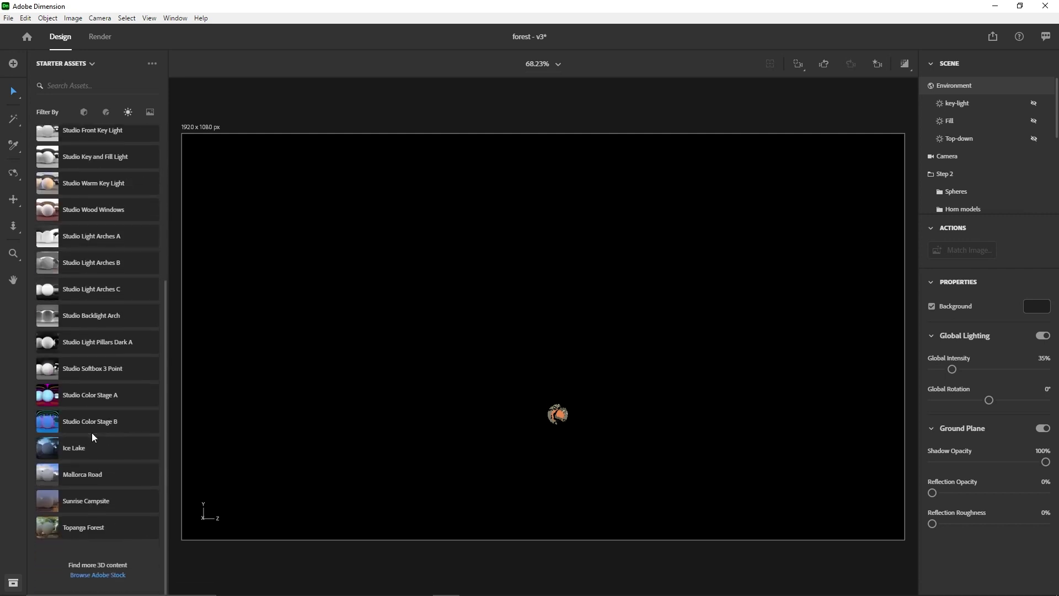
{"action": "scroll", "coordinate": [104, 362], "scroll_direction": "up", "scroll_amount": 4}
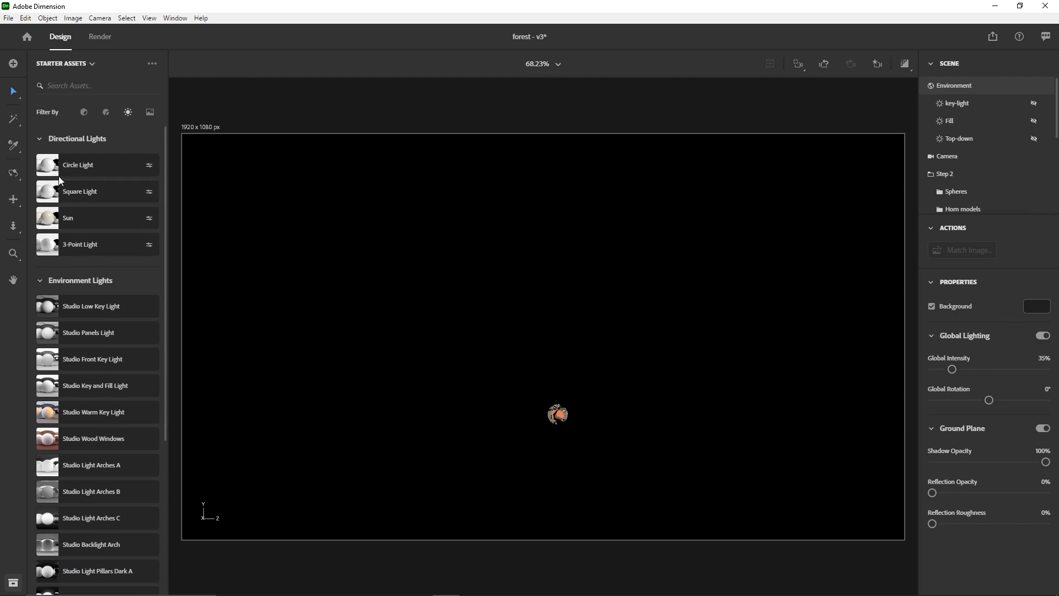
Step: Add a Circle Light as Directional Light 4 and view it in the live render preview
{"action": "left_click", "coordinate": [88, 169]}
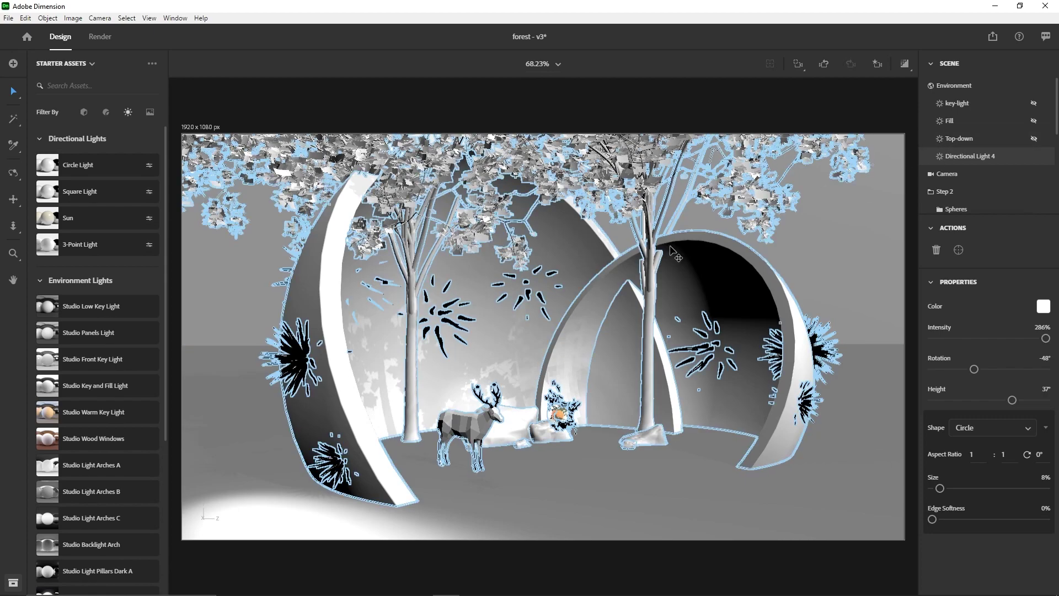
{"action": "scroll", "coordinate": [656, 245], "scroll_direction": "down", "scroll_amount": 2}
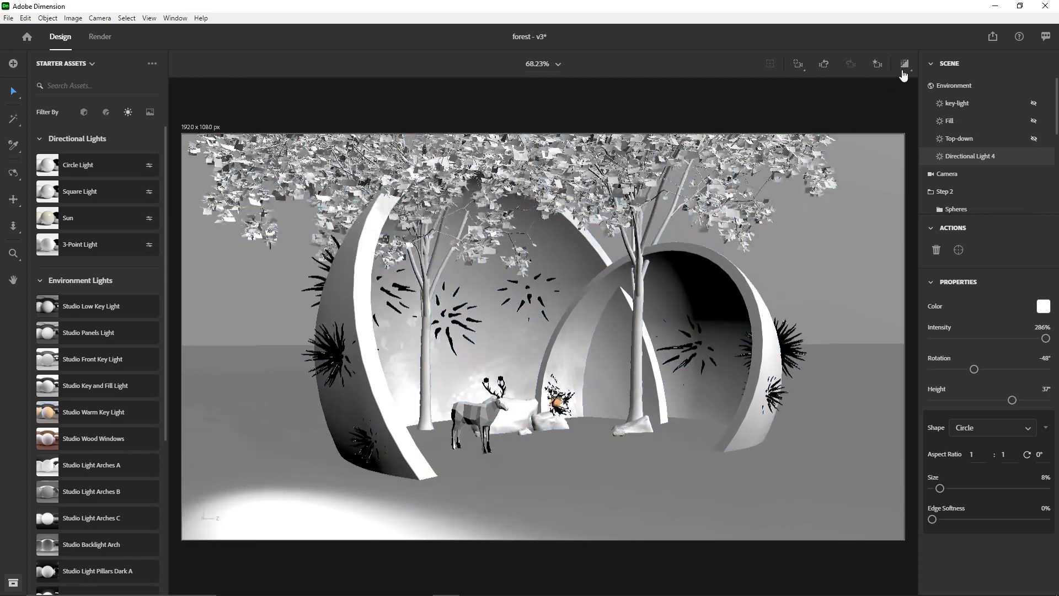
{"action": "left_click", "coordinate": [905, 63]}
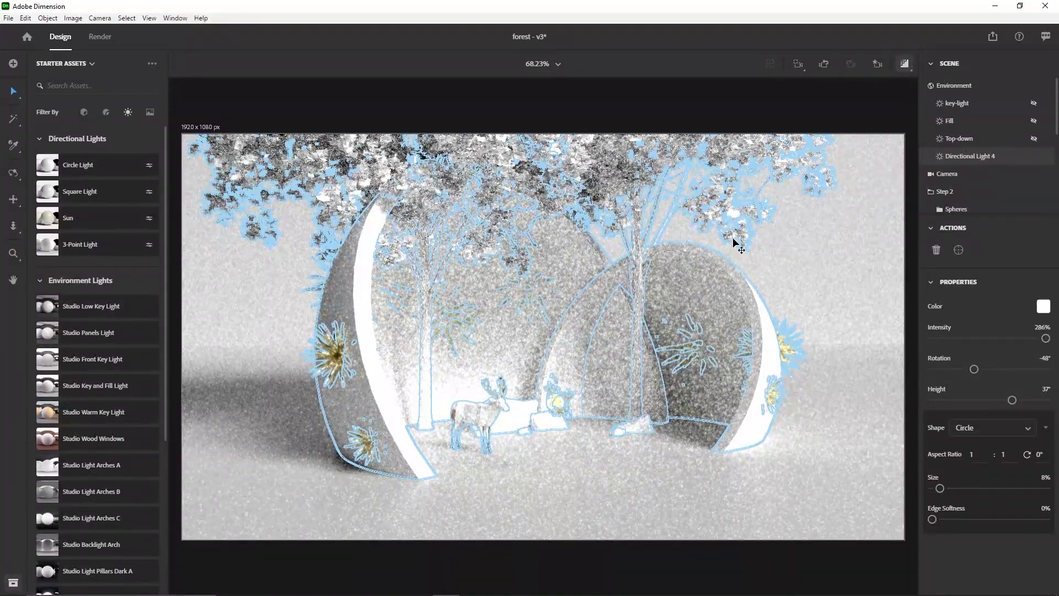
{"action": "left_click", "coordinate": [899, 163]}
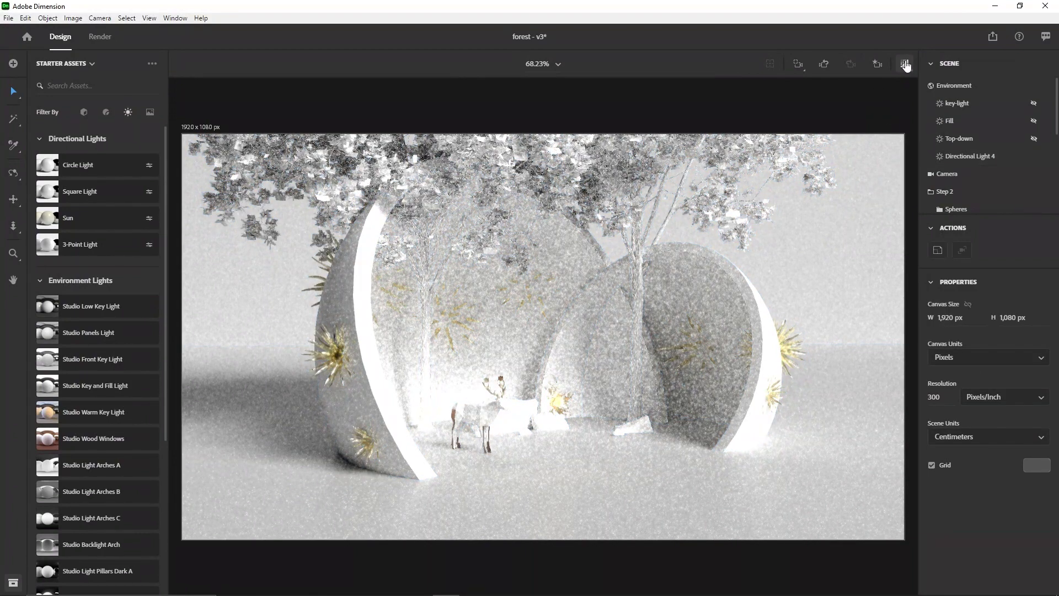
Step: Turn off Render Preview, rename Directional Light 4 to 'Key-light', and keep it selected
{"action": "left_click", "coordinate": [904, 64]}
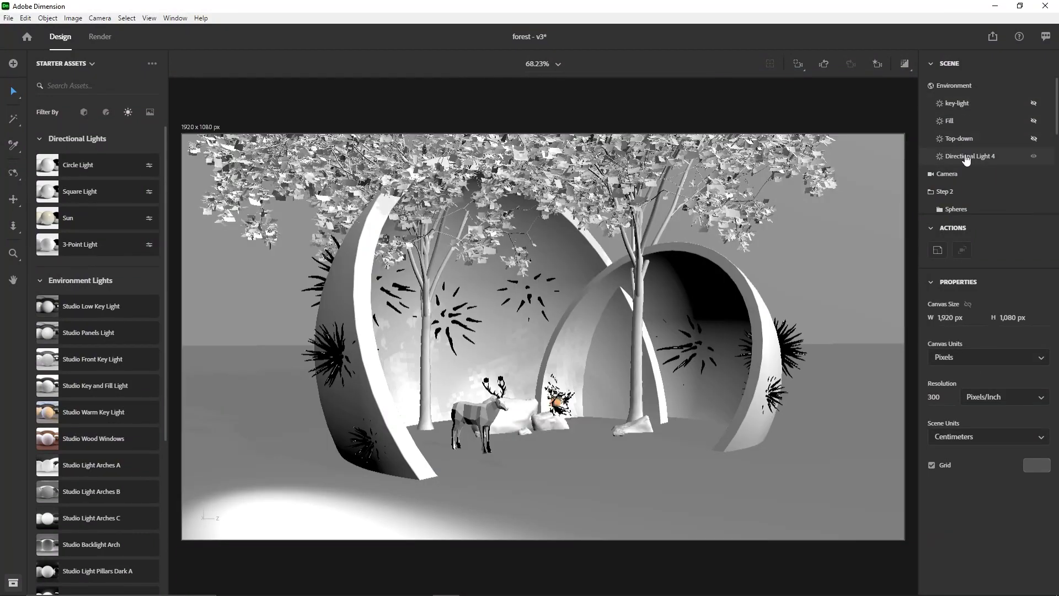
{"action": "left_click", "coordinate": [968, 157]}
{"action": "double_click", "coordinate": [968, 159]}
{"action": "type", "text": "f"}
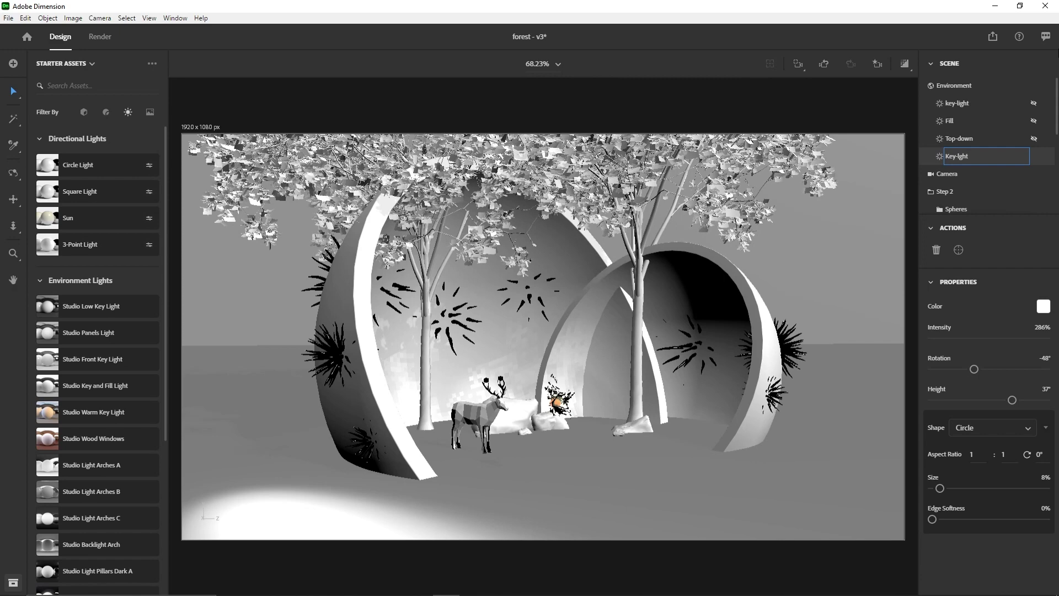
{"action": "left_click", "coordinate": [966, 160]}
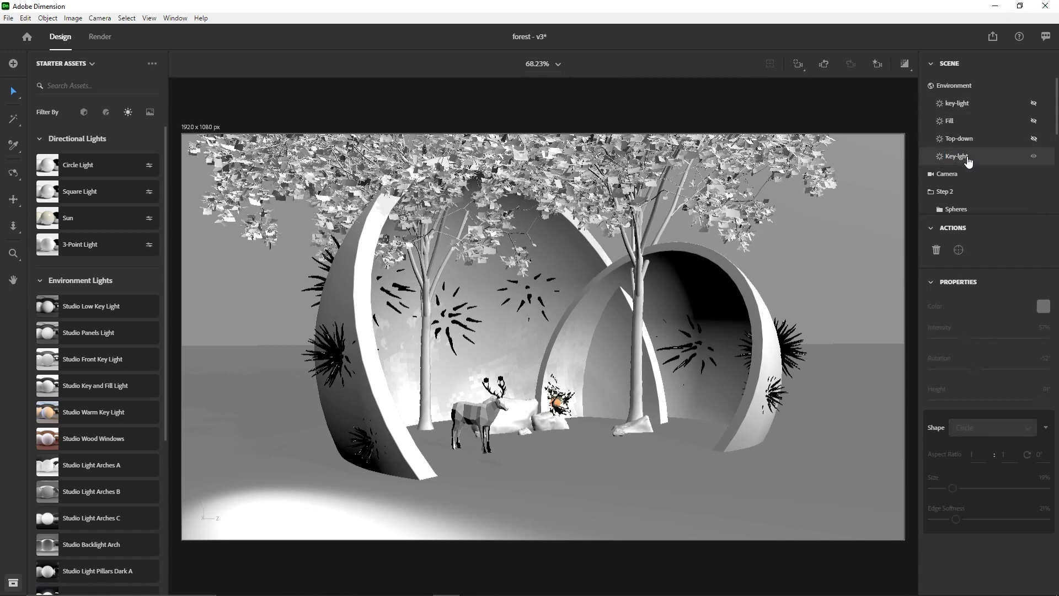
{"action": "left_click", "coordinate": [967, 161]}
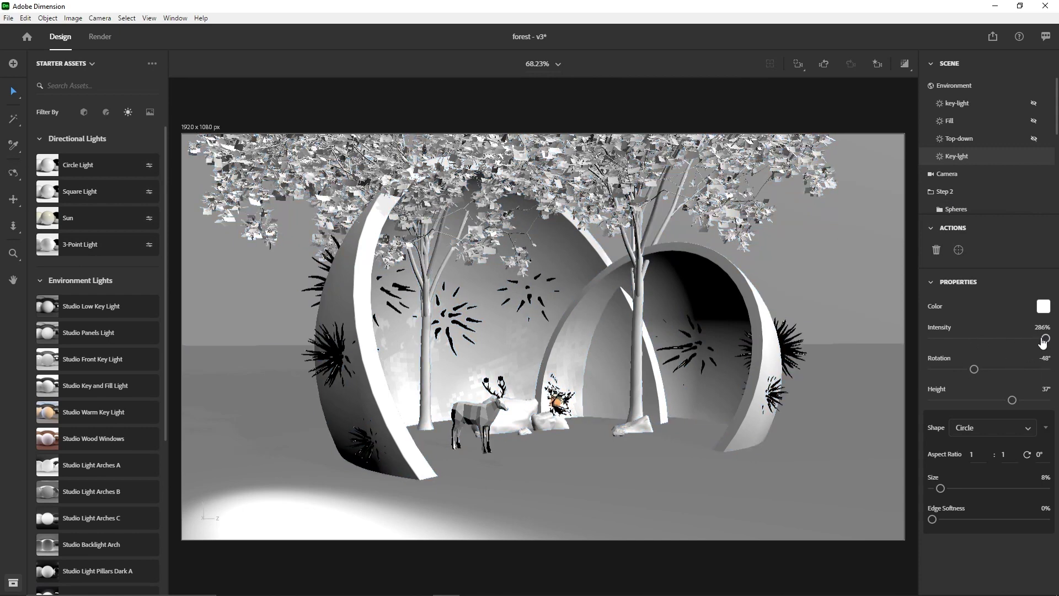
Step: Dim Key-light to about 179% intensity, rotate it to 40°, and orbit around the tree and arches
{"action": "mouse_move", "coordinate": [1042, 343]}
{"action": "left_mouse_down"}
{"action": "mouse_move", "coordinate": [999, 340]}
{"action": "mouse_move", "coordinate": [1034, 340]}
{"action": "left_mouse_up"}
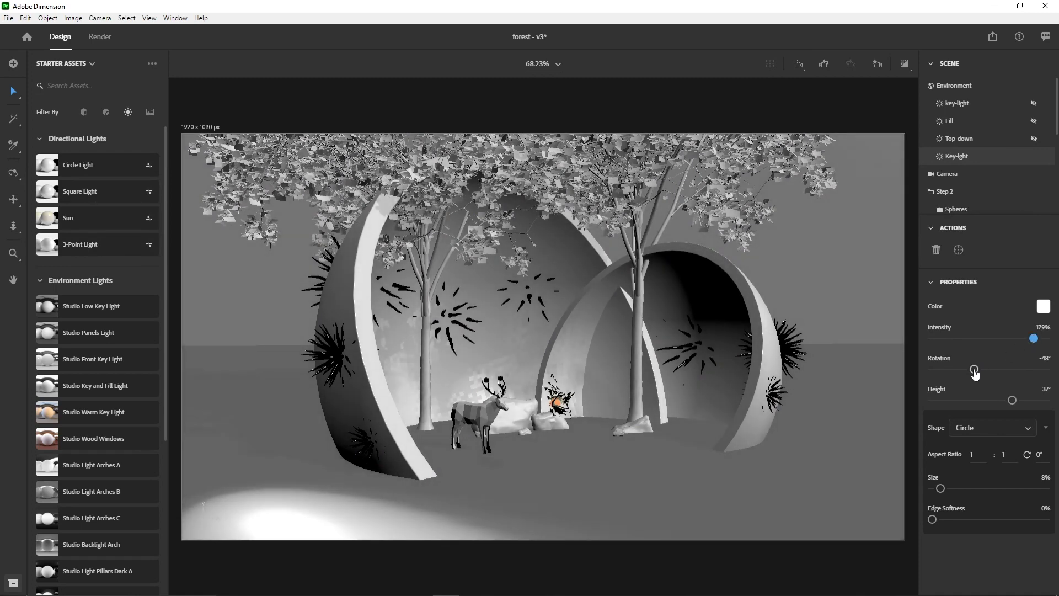
{"action": "left_click_drag", "start_coordinate": [973, 369], "coordinate": [1002, 369]}
{"action": "scroll", "coordinate": [563, 331], "scroll_direction": "down", "scroll_amount": 3}
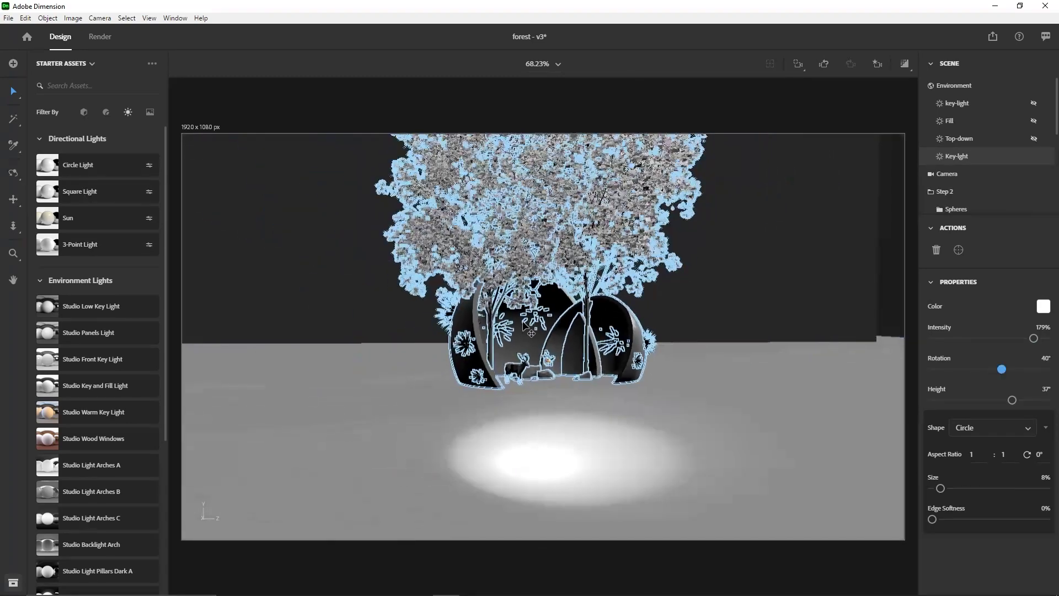
{"action": "key", "text": "1"}
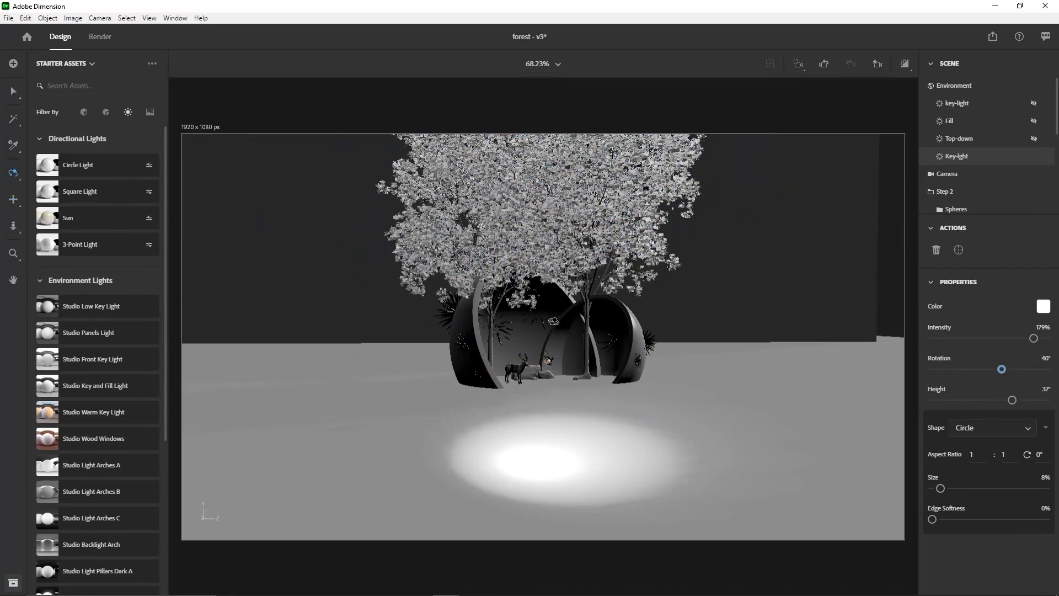
{"action": "left_click_drag", "start_coordinate": [553, 321], "coordinate": [560, 270]}
Step: From the saved second camera view, swing Key-light's rotation back to about -51°
{"action": "left_click", "coordinate": [877, 64]}
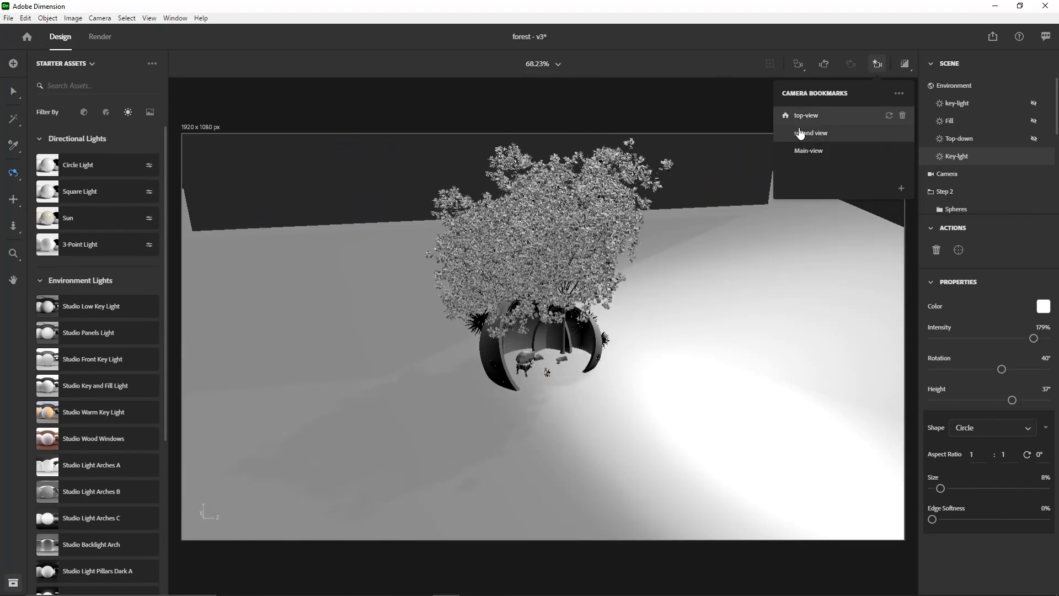
{"action": "left_click", "coordinate": [809, 133]}
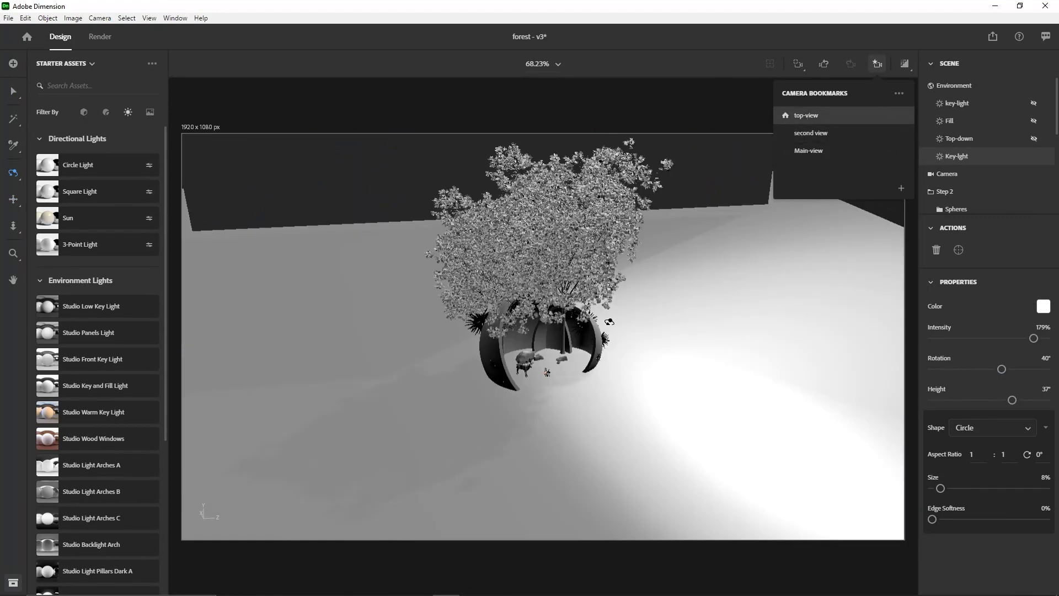
{"action": "left_click", "coordinate": [705, 151]}
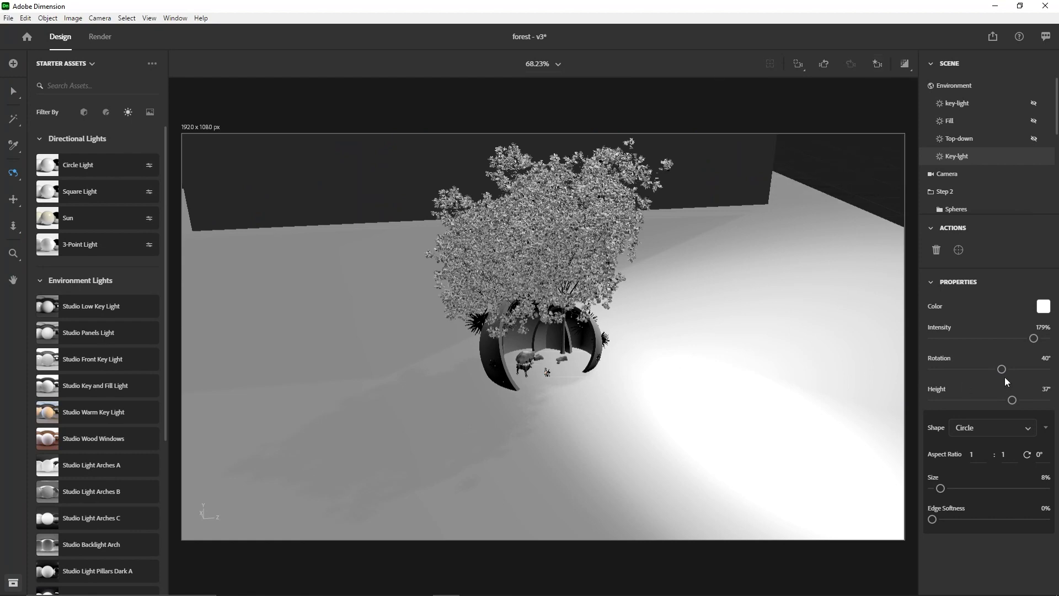
{"action": "left_click_drag", "start_coordinate": [1001, 370], "coordinate": [974, 374]}
Step: Return to the Main-view camera and set Key-light to 114% intensity, -24° rotation, 28° height
{"action": "left_click", "coordinate": [877, 64]}
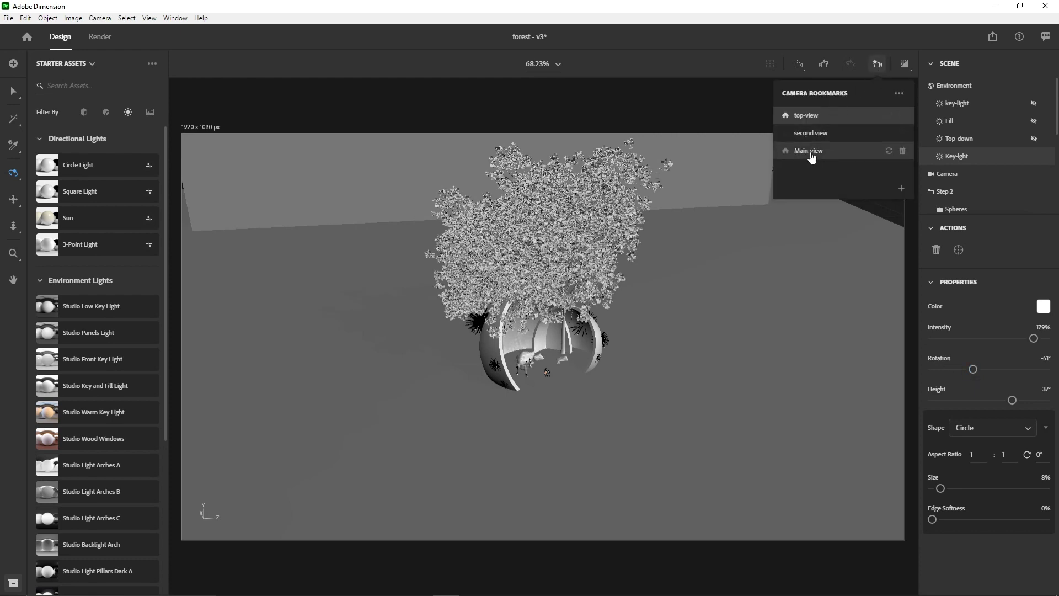
{"action": "left_click", "coordinate": [810, 151]}
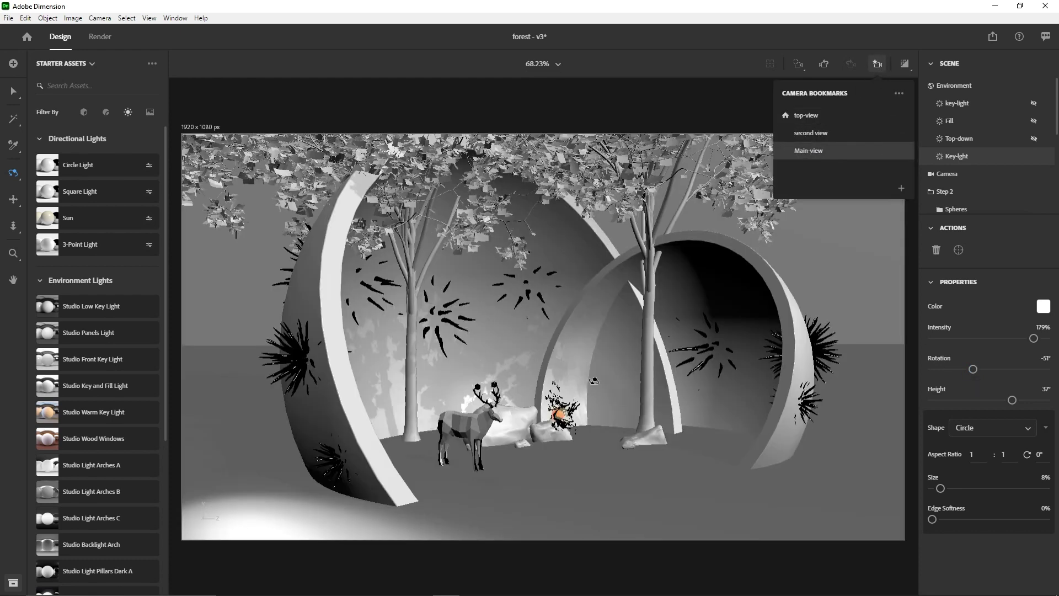
{"action": "left_click", "coordinate": [1038, 328]}
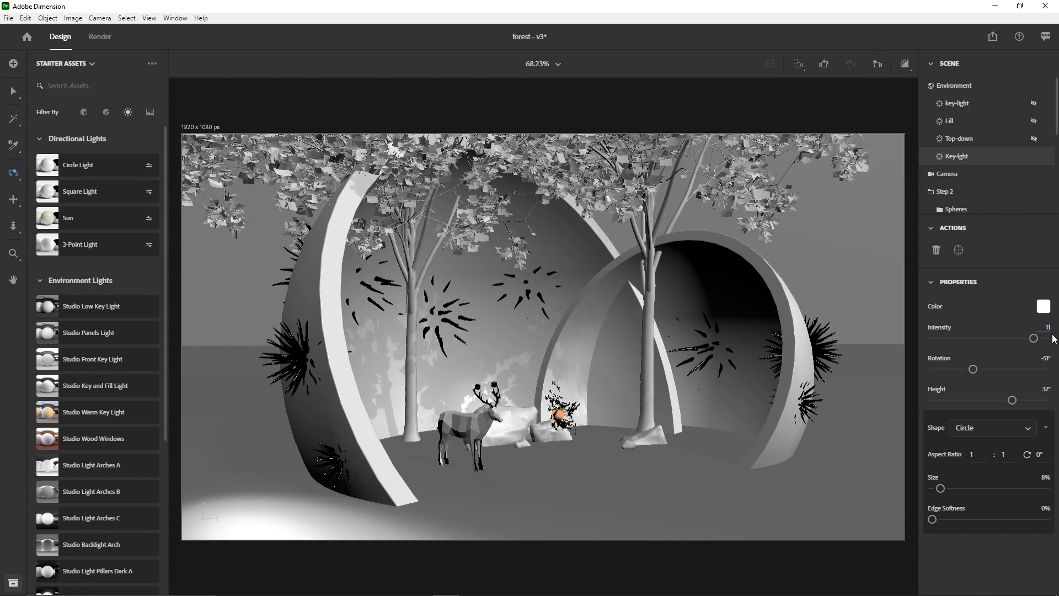
{"action": "type", "text": "114"}
{"action": "key", "text": "Return"}
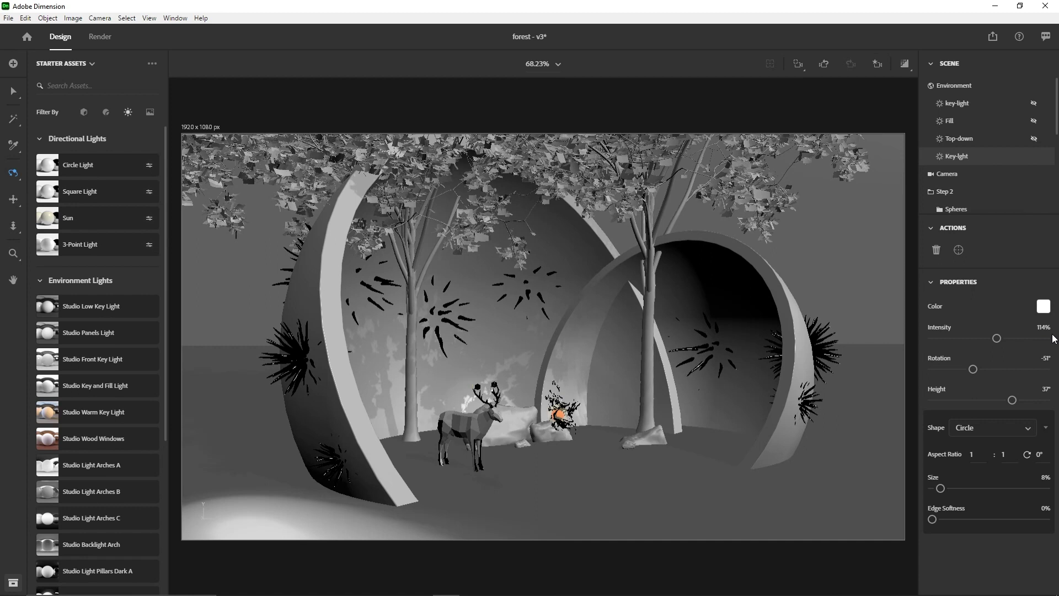
{"action": "left_click", "coordinate": [1046, 358]}
{"action": "key", "text": "Return"}
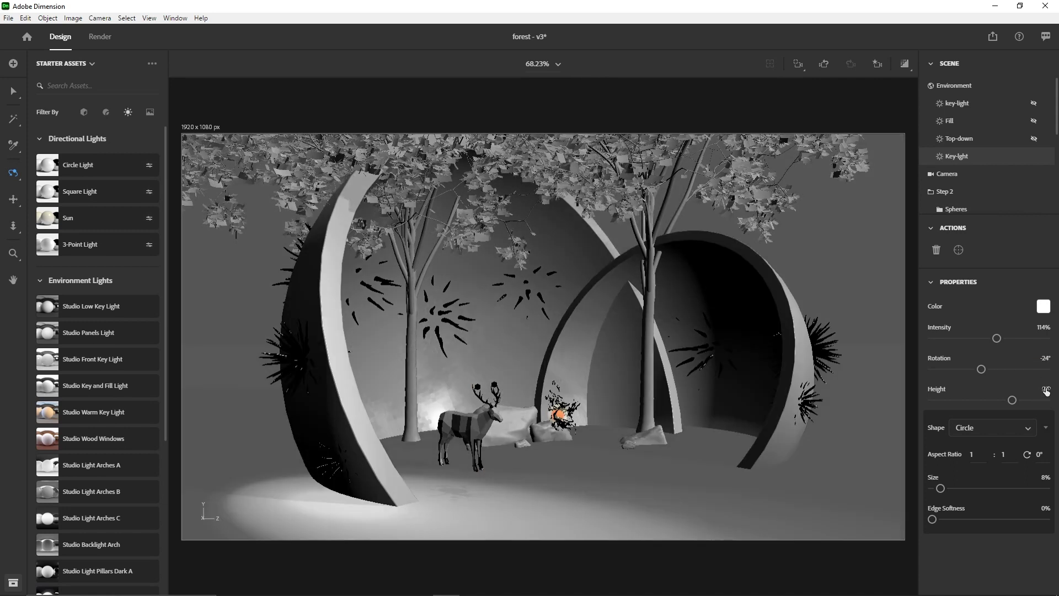
{"action": "left_click", "coordinate": [1046, 390]}
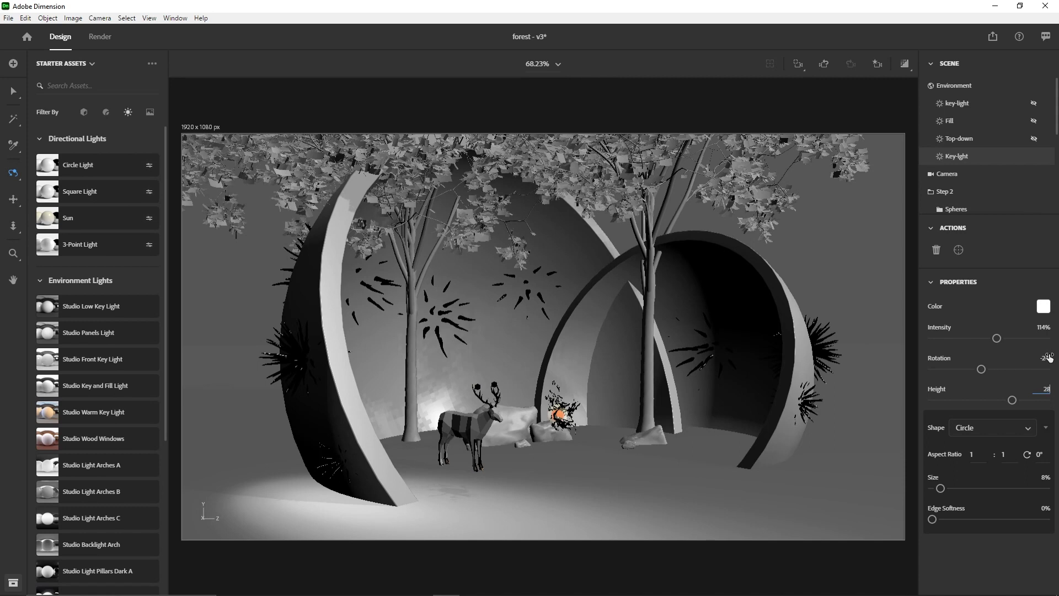
{"action": "key", "text": "Return"}
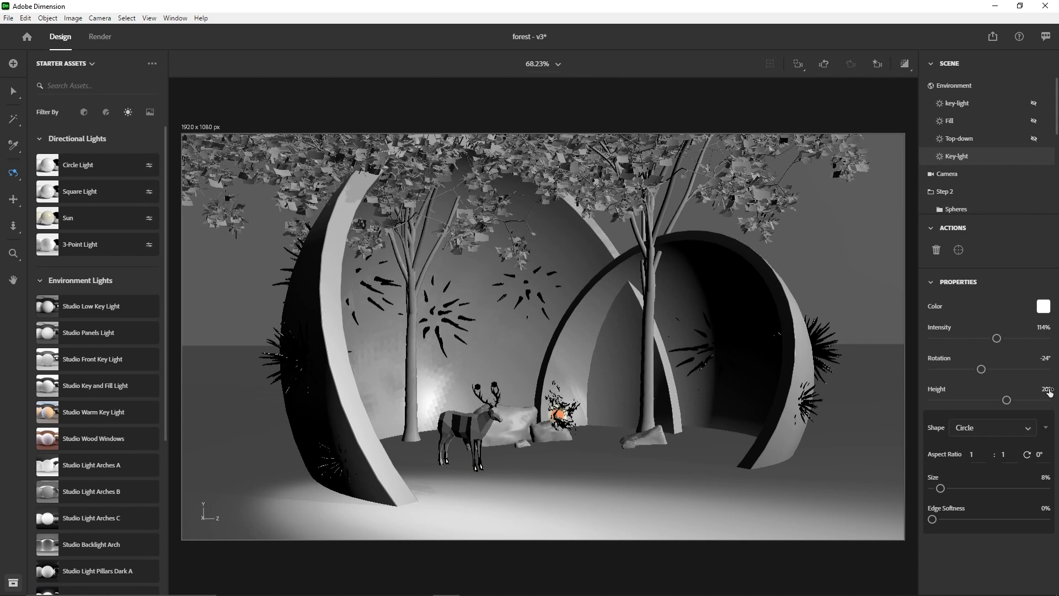
Step: Set Key-light's size to 8% and leave its edge softness at 0%
{"action": "left_click", "coordinate": [1044, 477]}
{"action": "mouse_move", "coordinate": [941, 489]}
{"action": "left_mouse_down"}
{"action": "mouse_move", "coordinate": [1002, 489]}
{"action": "mouse_move", "coordinate": [932, 489]}
{"action": "left_mouse_up"}
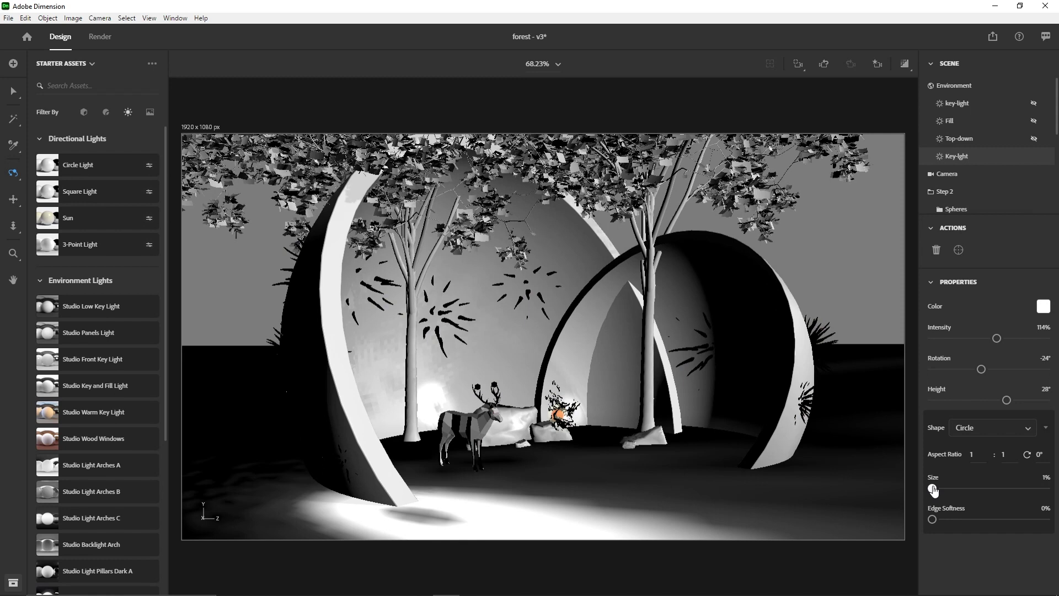
{"action": "left_click", "coordinate": [1044, 477]}
{"action": "type", "text": "8"}
{"action": "key", "text": "Return"}
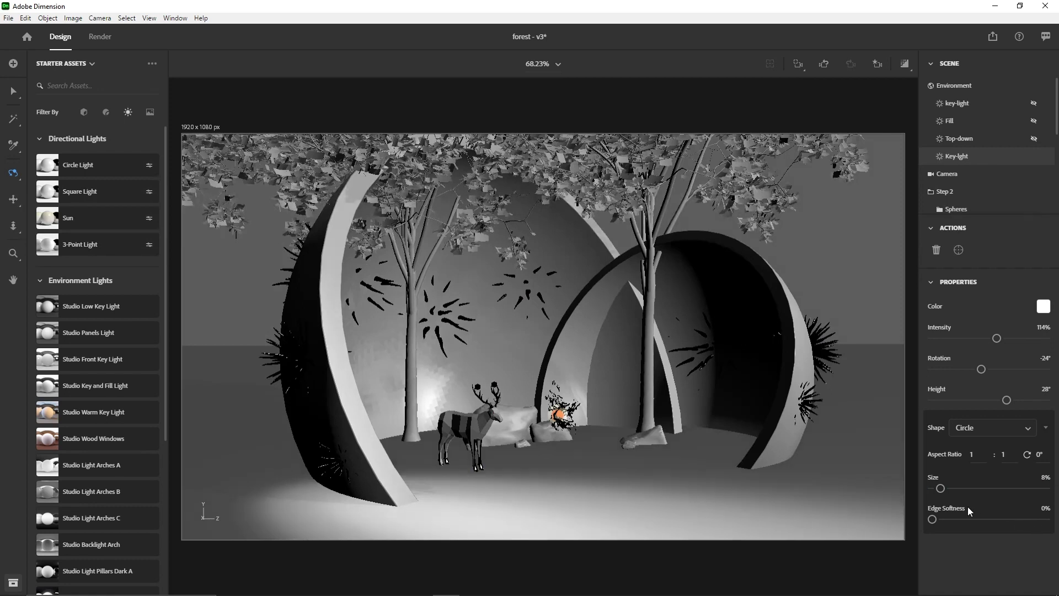
{"action": "left_click", "coordinate": [1044, 508]}
{"action": "key", "text": "Return"}
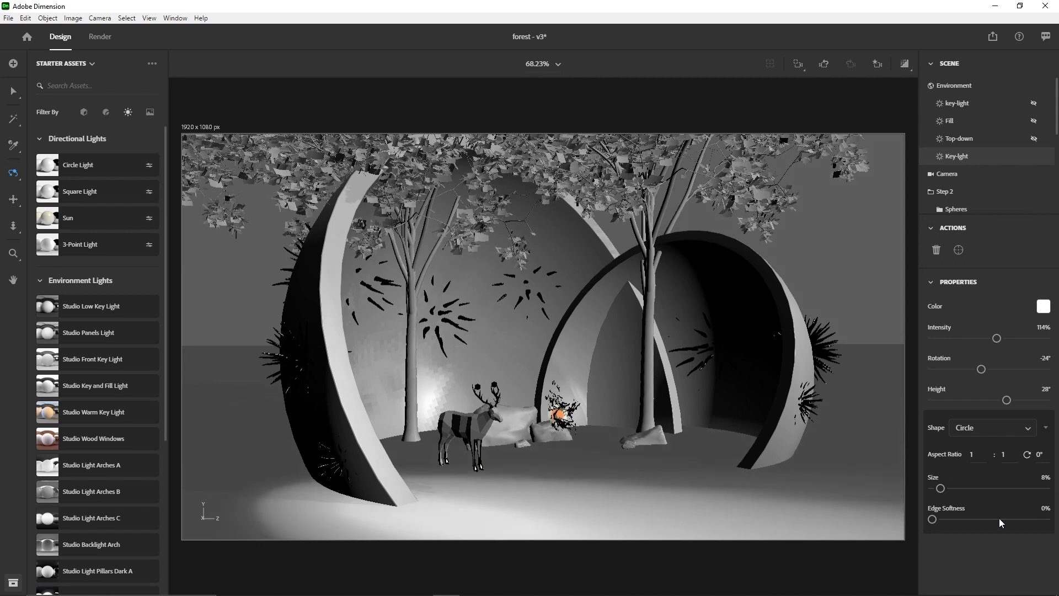
{"action": "left_click", "coordinate": [905, 63]}
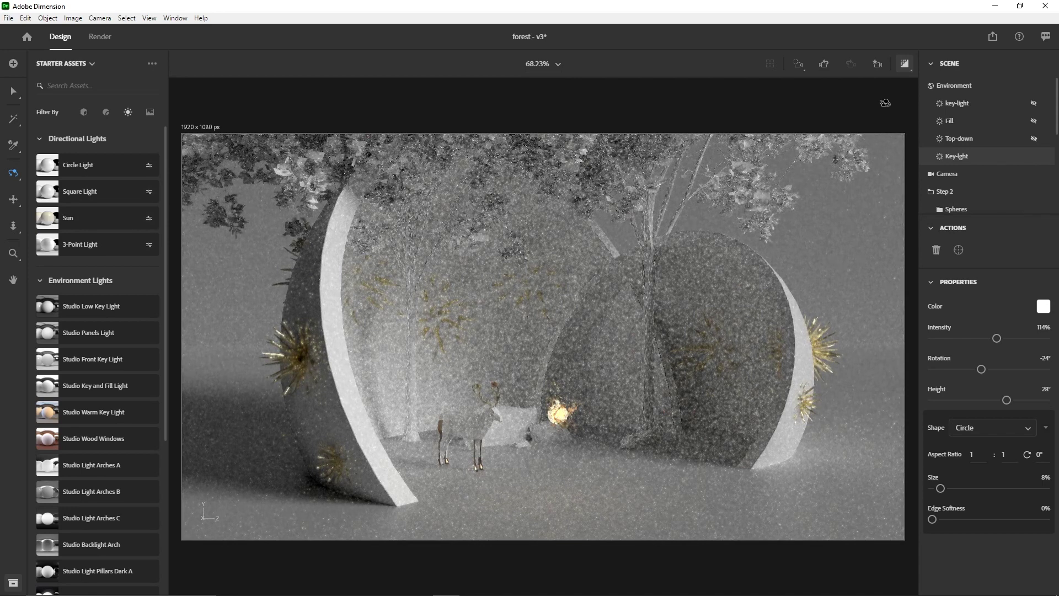
{"action": "left_click", "coordinate": [904, 64]}
{"action": "scroll", "coordinate": [1006, 137], "scroll_direction": "down", "scroll_amount": 3}
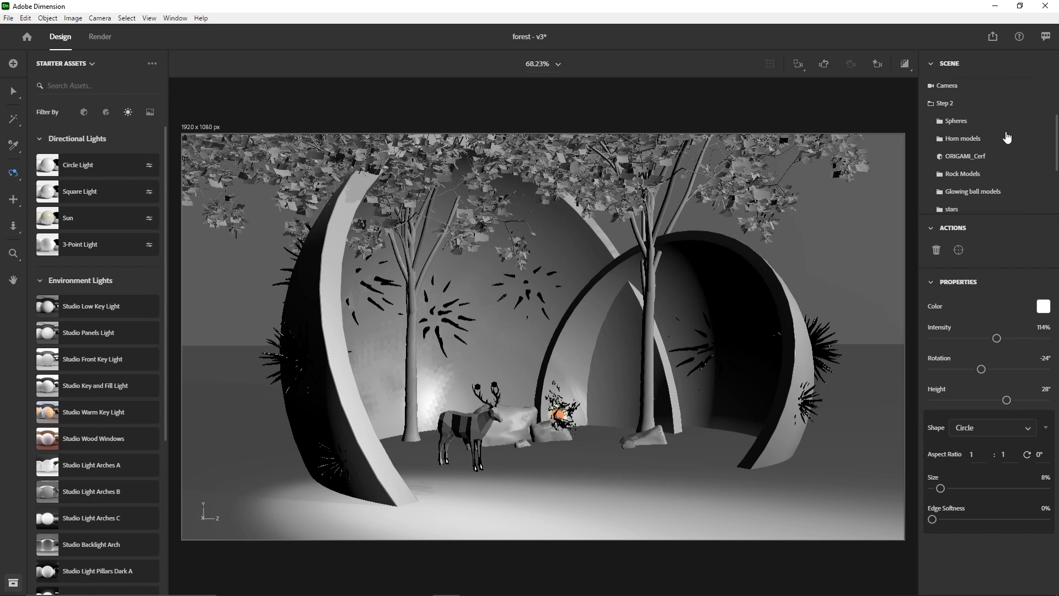
{"action": "scroll", "coordinate": [1006, 136], "scroll_direction": "up", "scroll_amount": 3}
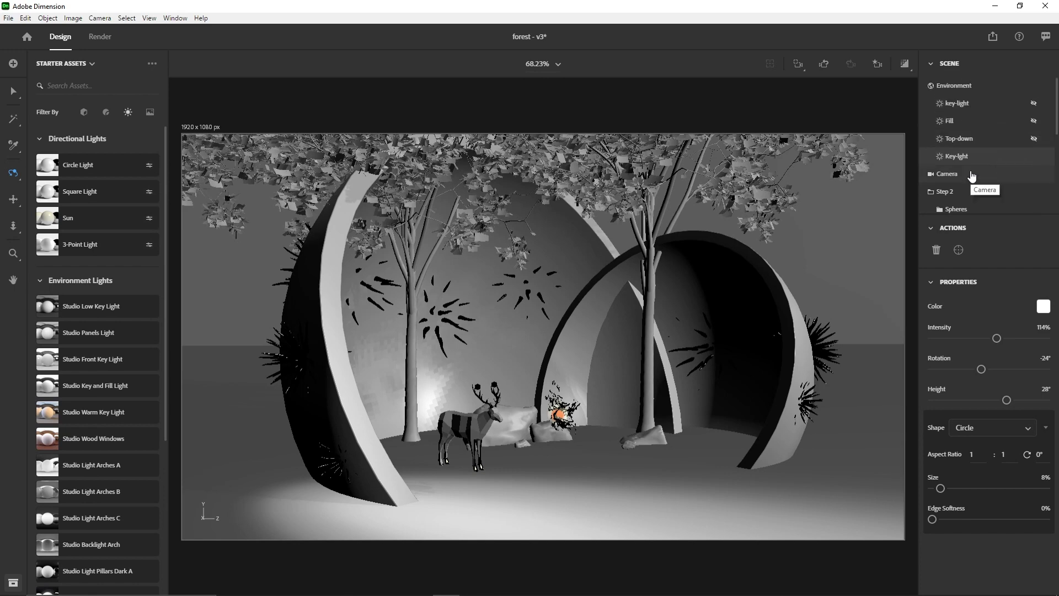
Step: Add a circle directional light and rename the new Directional Light 5 to 'Fill'
{"action": "left_click", "coordinate": [82, 164]}
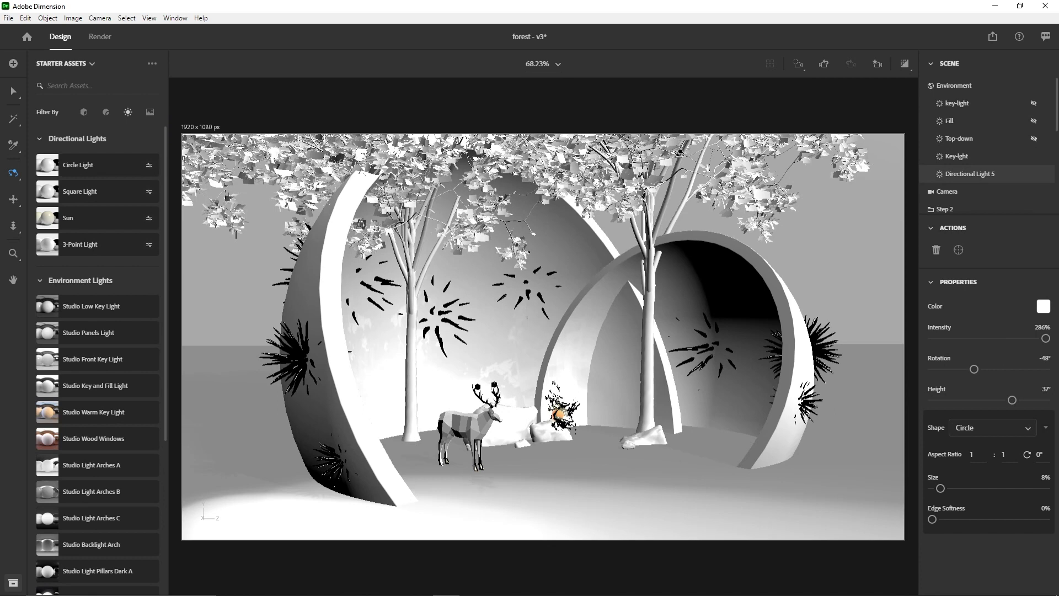
{"action": "double_click", "coordinate": [970, 174]}
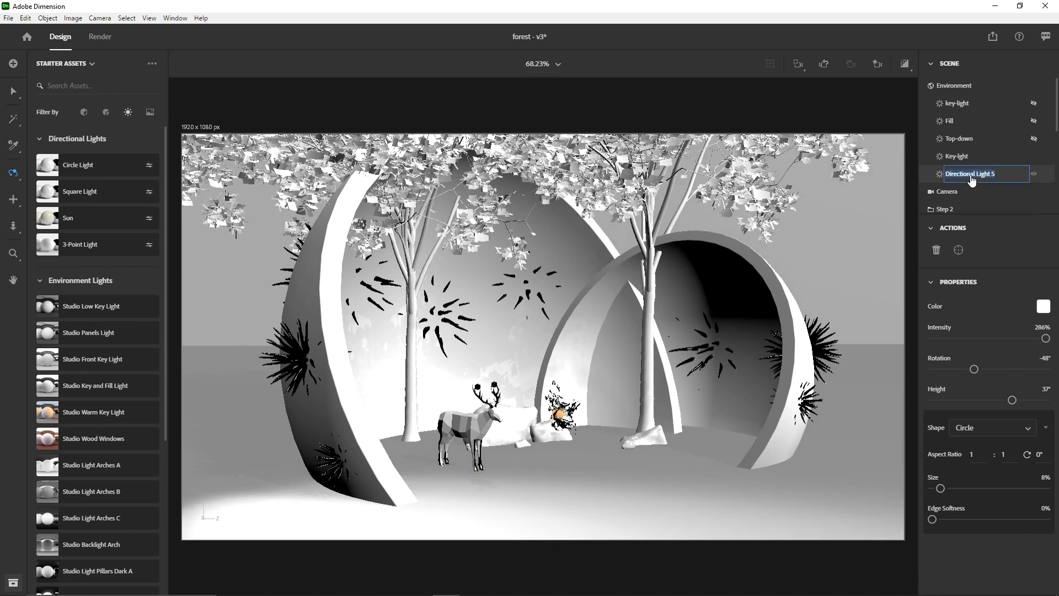
{"action": "type", "text": "Fill"}
{"action": "left_click", "coordinate": [931, 177]}
Step: Give the Fill light 97% intensity, -108° rotation and 6° height
{"action": "left_click", "coordinate": [1043, 328]}
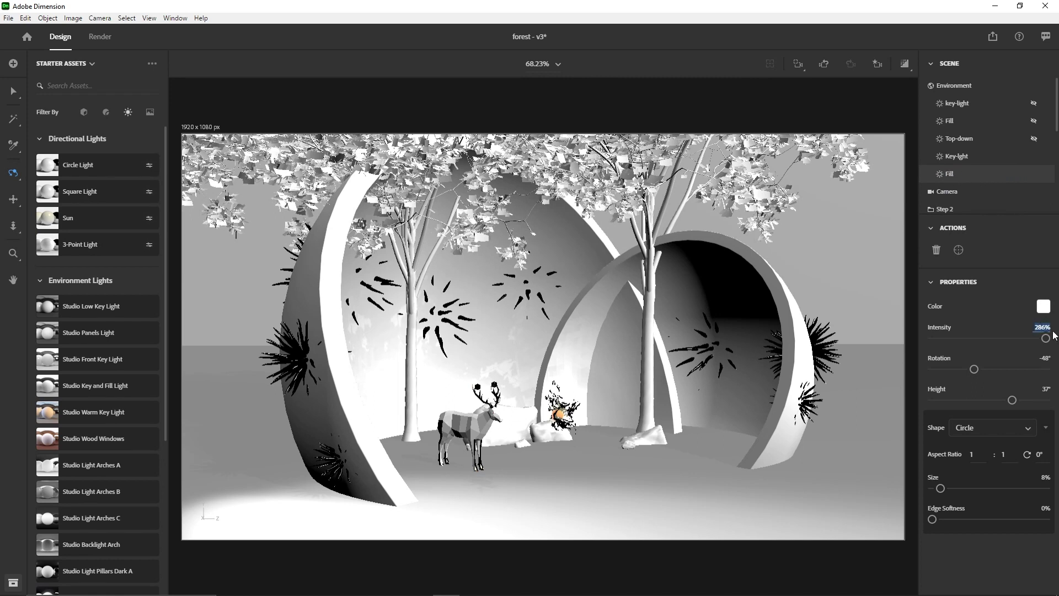
{"action": "type", "text": "97"}
{"action": "key", "text": "Return"}
{"action": "left_click", "coordinate": [1044, 357]}
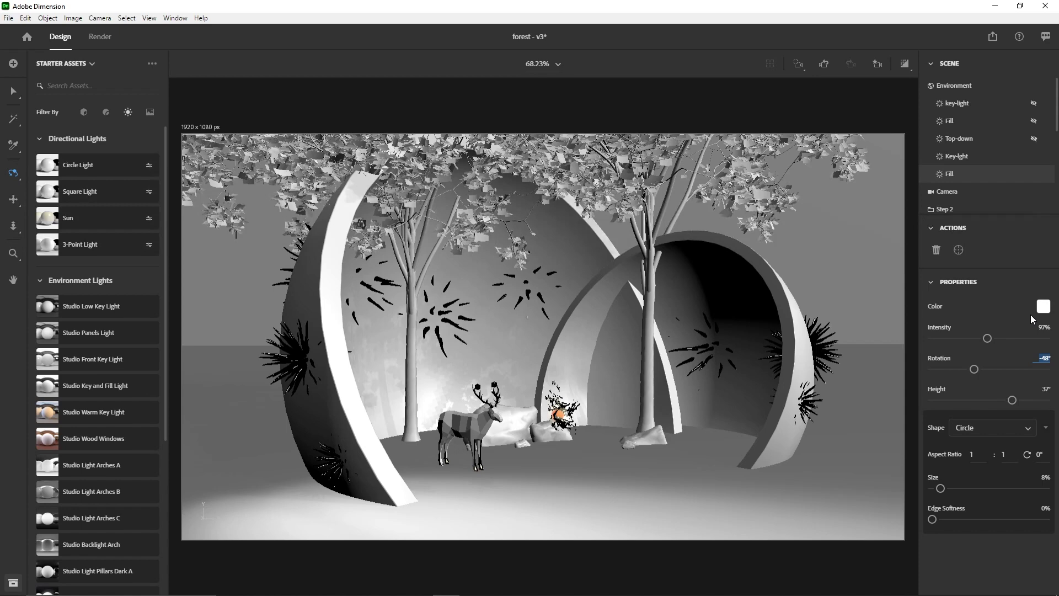
{"action": "key", "text": "BackSpace"}
{"action": "type", "text": "-10"}
{"action": "key", "text": "Return"}
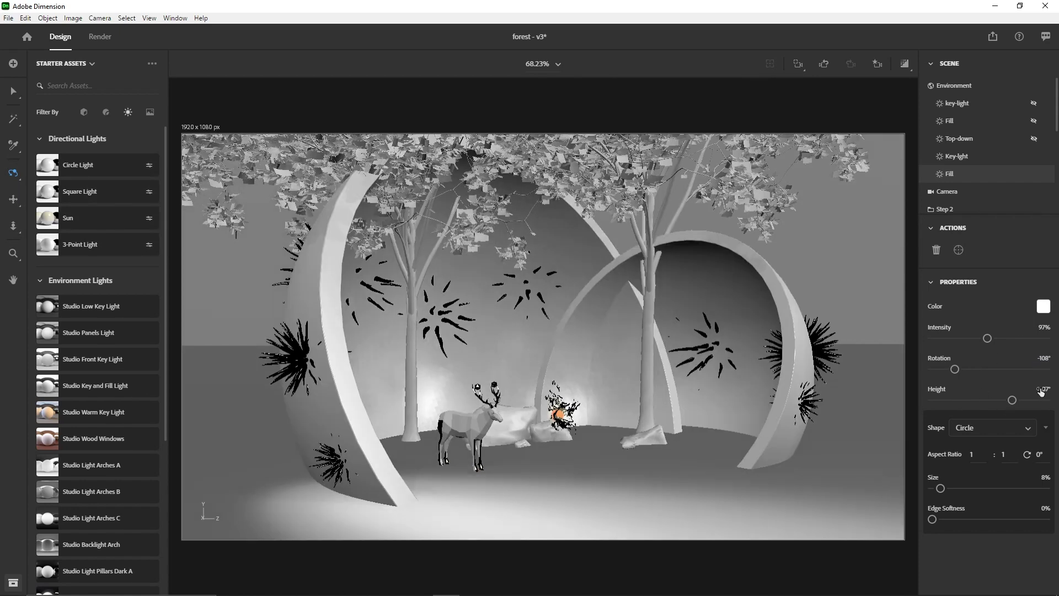
{"action": "key", "text": "Tab"}
{"action": "type", "text": "6"}
{"action": "key", "text": "Return"}
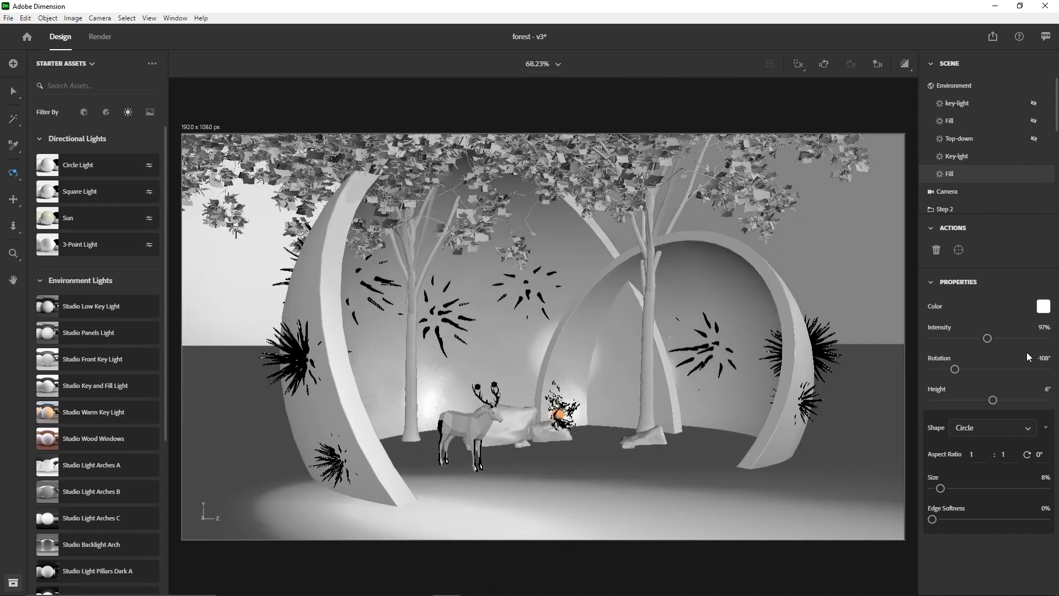
Step: Set the Fill light's size to 13% and edge softness to 28%
{"action": "left_click", "coordinate": [1044, 478]}
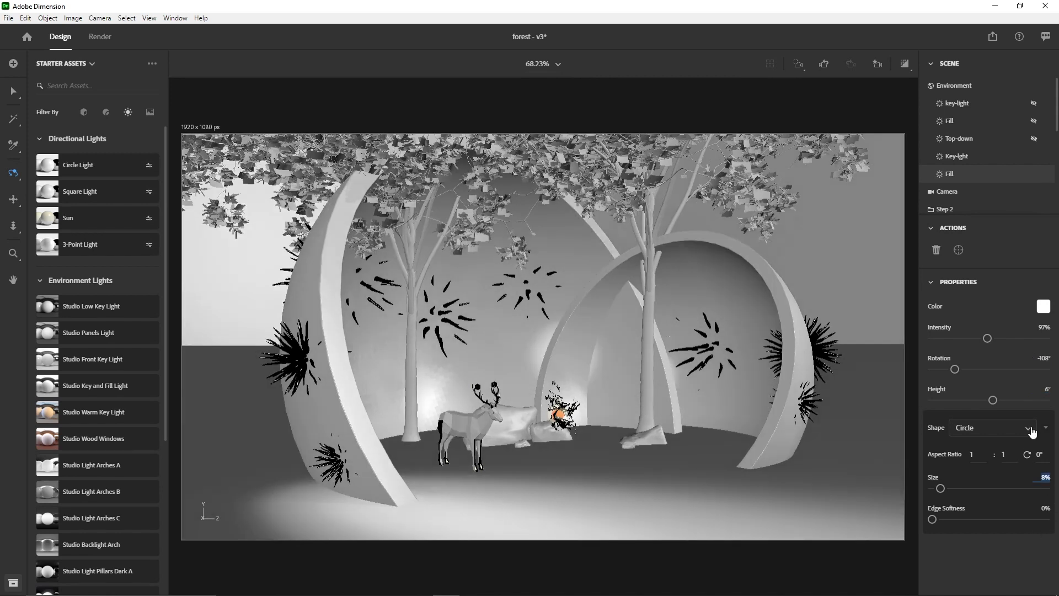
{"action": "type", "text": "13"}
{"action": "key", "text": "Return"}
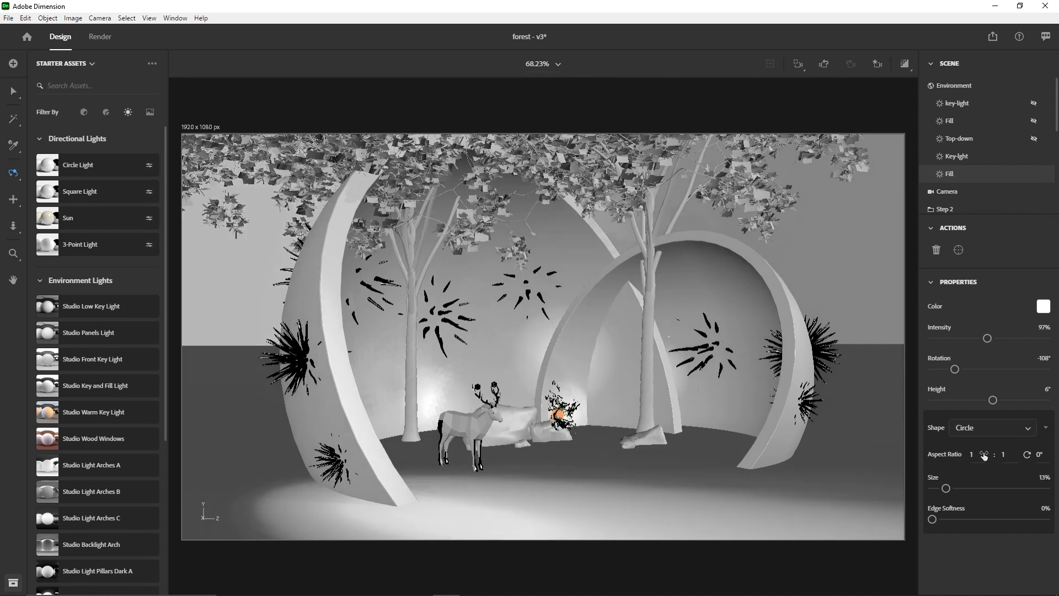
{"action": "left_click", "coordinate": [1044, 508]}
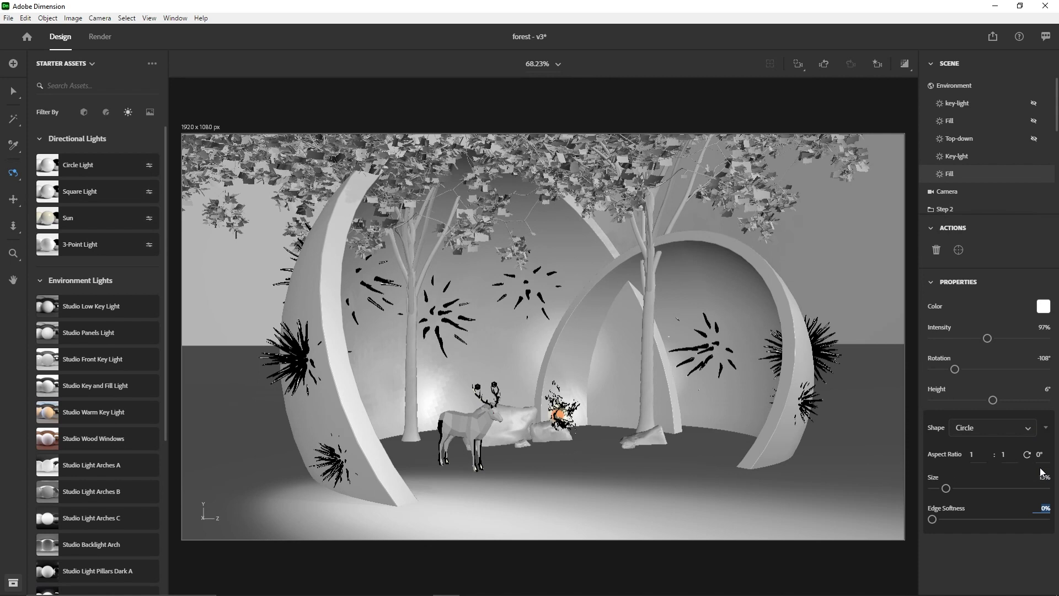
{"action": "type", "text": "28"}
{"action": "key", "text": "Return"}
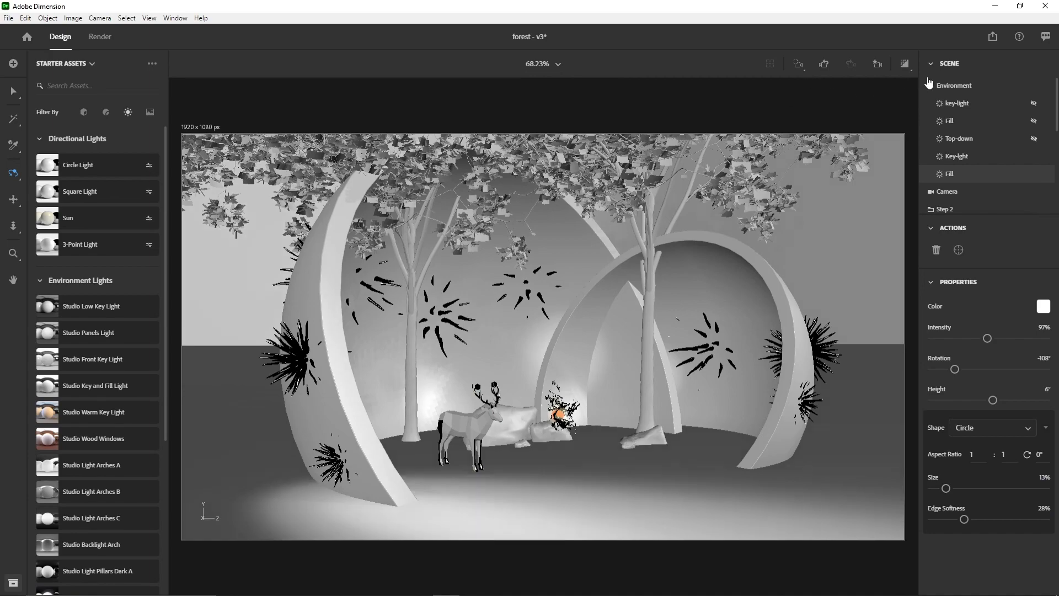
Step: Turn on Render Preview and inspect the Environment lighting, set at 35% intensity
{"action": "left_click", "coordinate": [904, 64]}
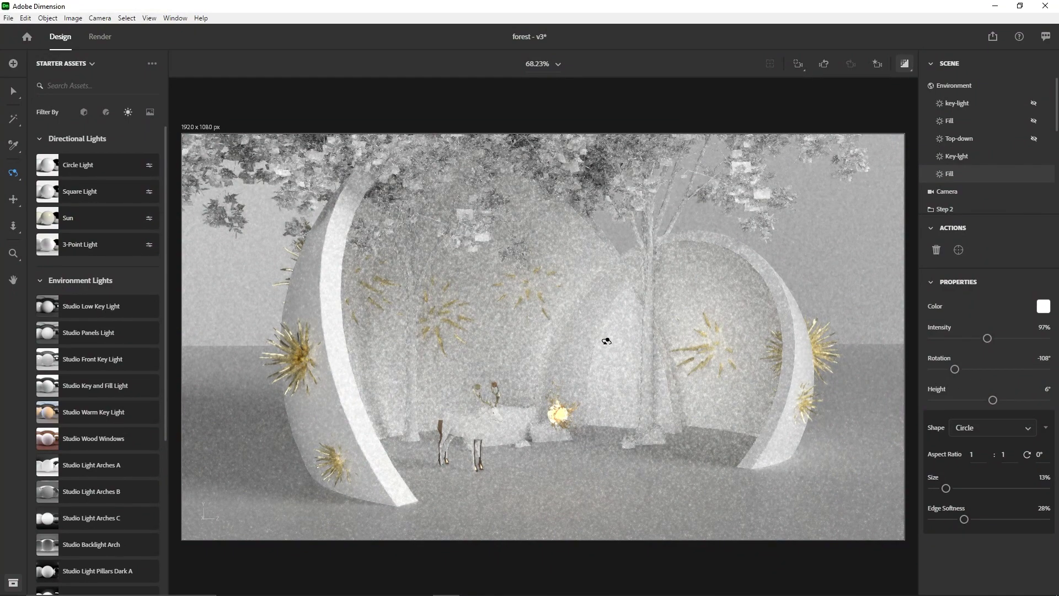
{"action": "left_click", "coordinate": [964, 86]}
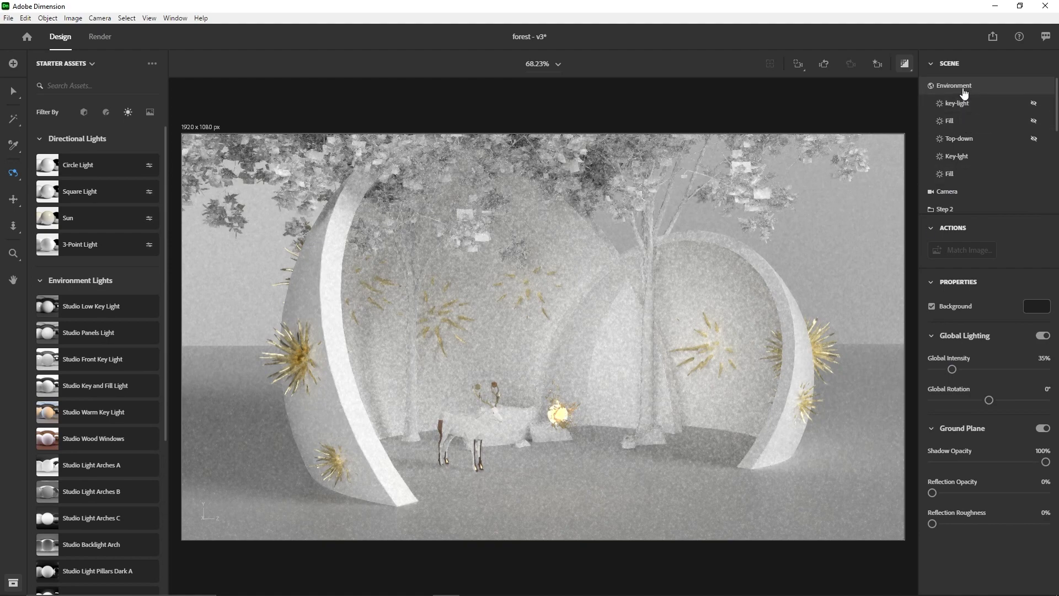
Step: Lower Key-light's intensity to 105% and turn Render Preview back on
{"action": "left_click", "coordinate": [957, 158]}
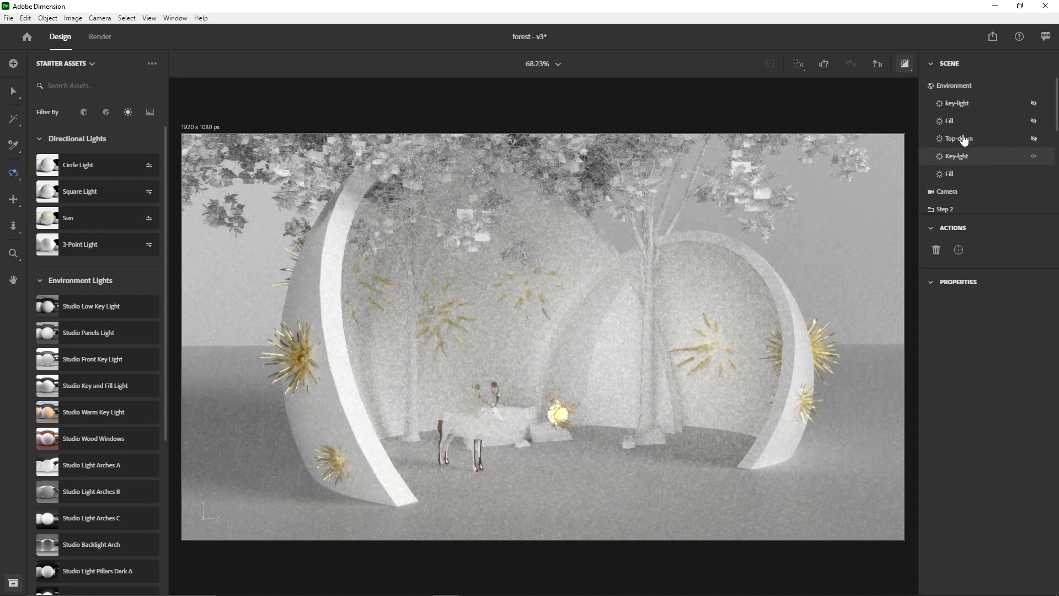
{"action": "left_click", "coordinate": [955, 87]}
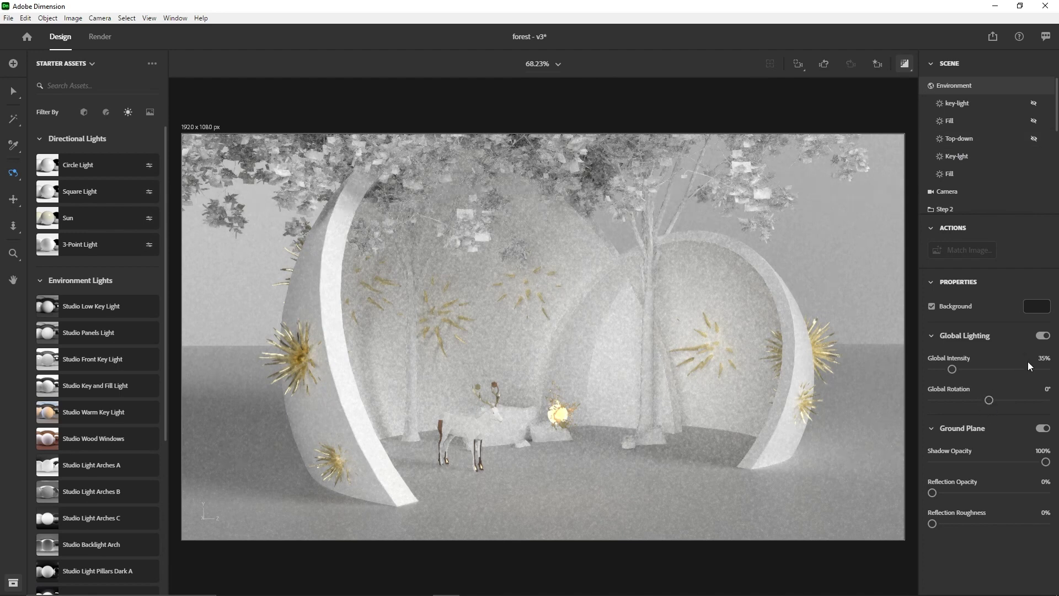
{"action": "left_click", "coordinate": [962, 159]}
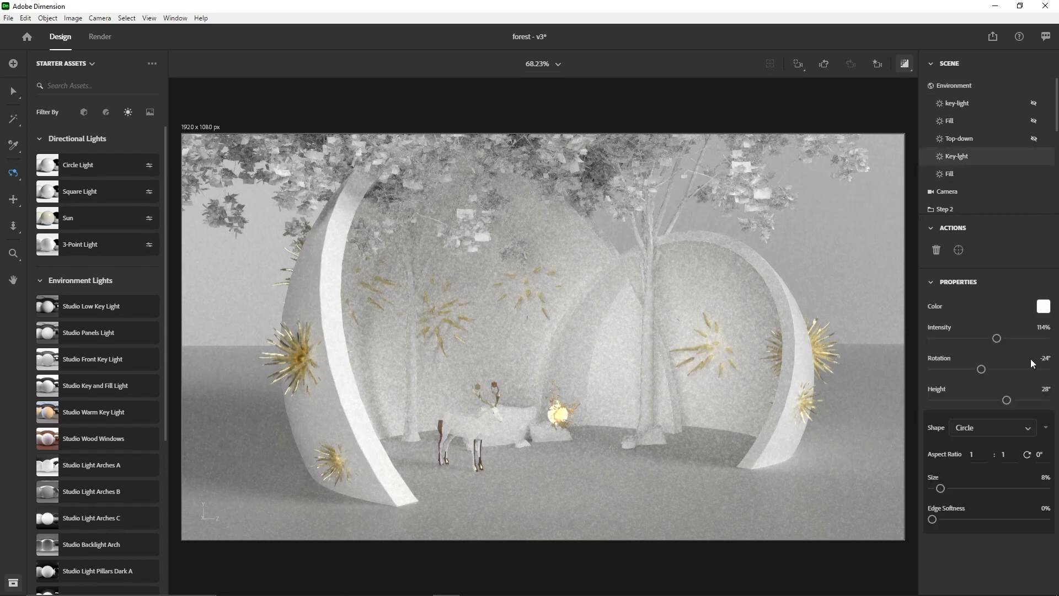
{"action": "left_click_drag", "start_coordinate": [996, 338], "coordinate": [993, 339]}
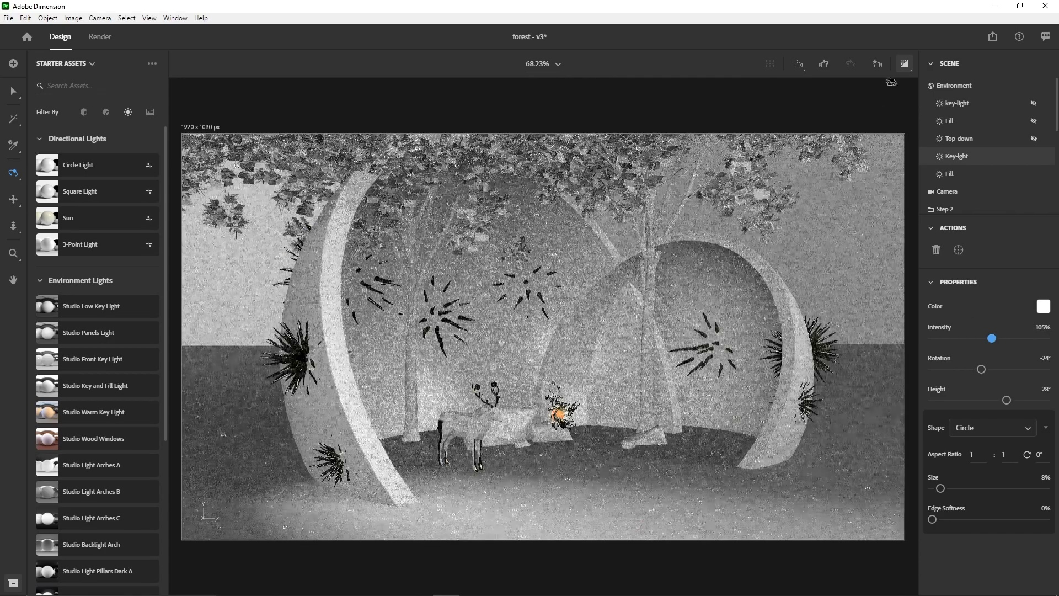
{"action": "left_click", "coordinate": [904, 64]}
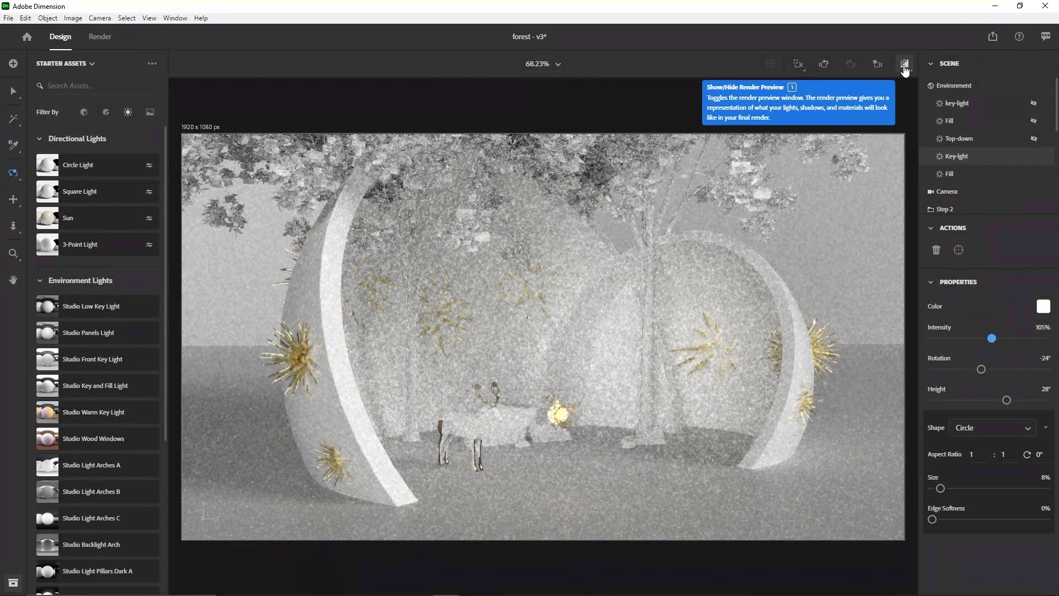
Step: Colour the Key-light a warm pale yellow (hex FFD98C) and preview the render
{"action": "left_click", "coordinate": [904, 66]}
{"action": "left_click", "coordinate": [993, 156]}
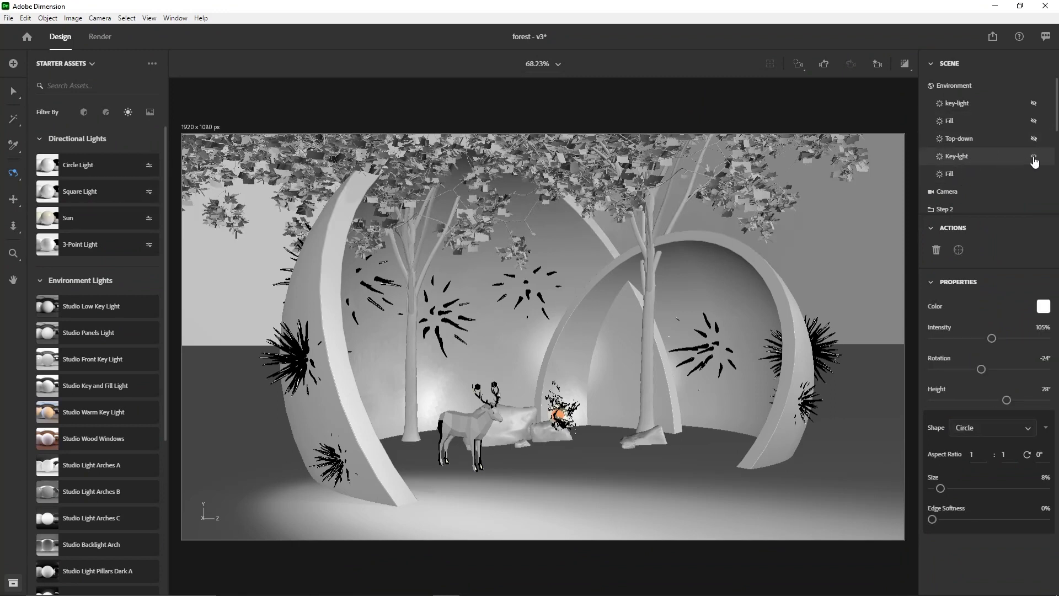
{"action": "left_click", "coordinate": [1043, 308]}
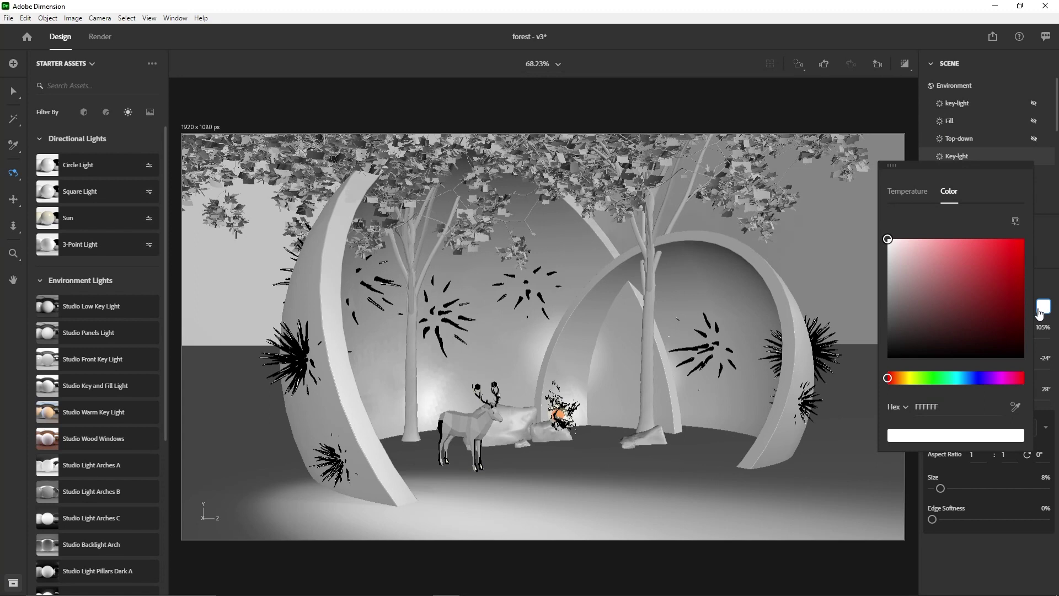
{"action": "left_click_drag", "start_coordinate": [899, 377], "coordinate": [903, 379]}
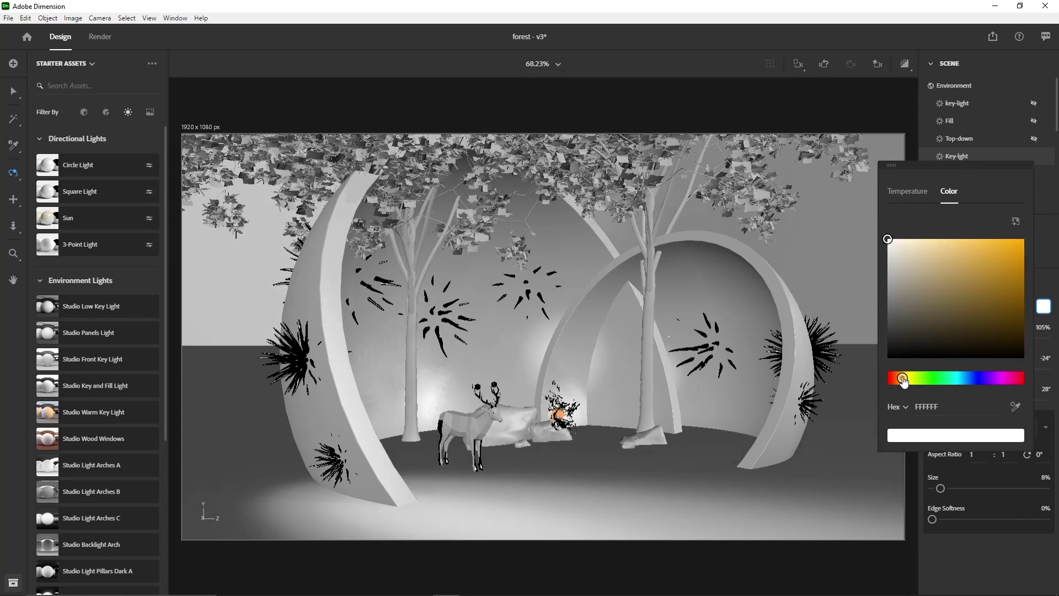
{"action": "left_click", "coordinate": [947, 239]}
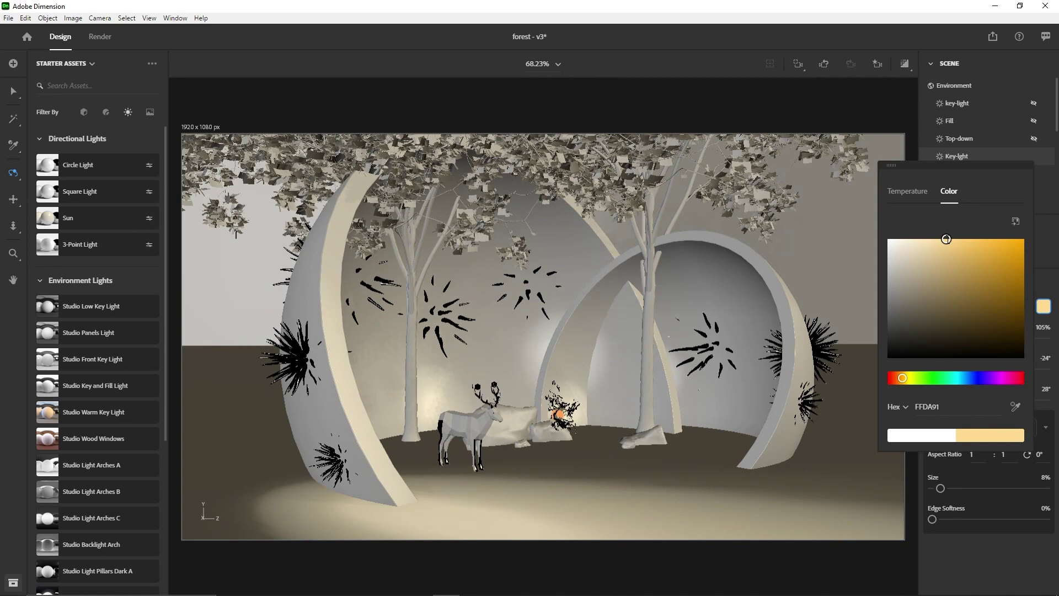
{"action": "left_click_drag", "start_coordinate": [946, 239], "coordinate": [949, 239]}
{"action": "left_click", "coordinate": [896, 69]}
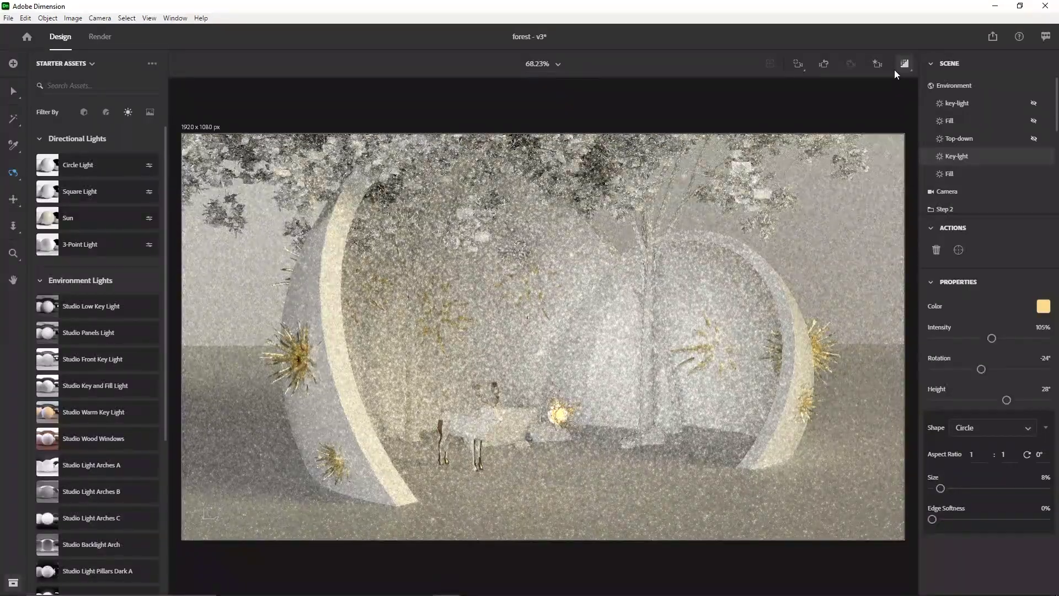
Step: Colour the Fill light a cool pale blue, around 94D2FF
{"action": "left_click", "coordinate": [955, 175]}
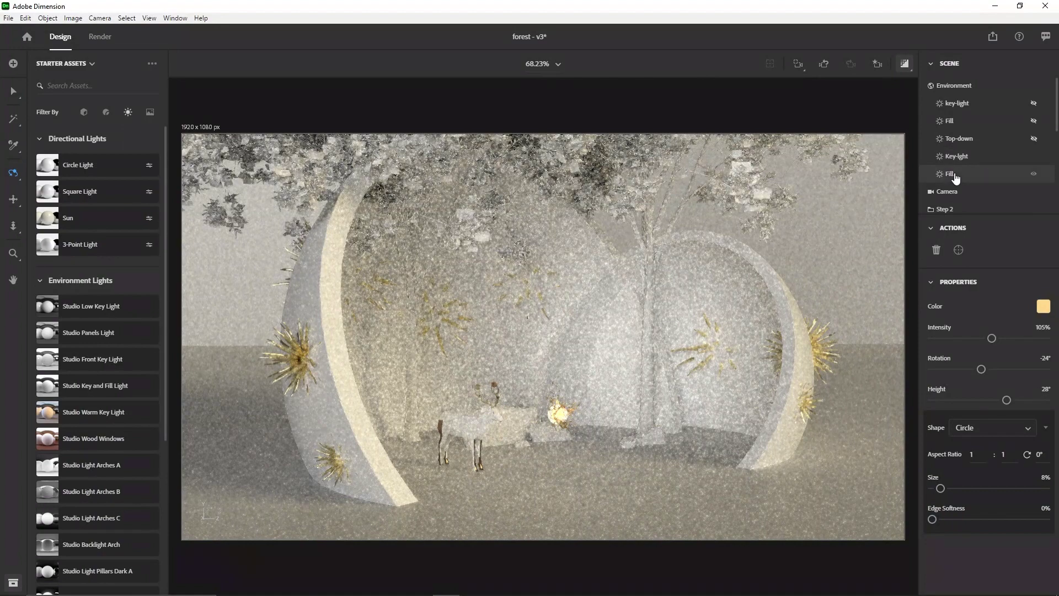
{"action": "left_click", "coordinate": [1043, 306]}
{"action": "left_click_drag", "start_coordinate": [950, 368], "coordinate": [965, 371]}
{"action": "left_click", "coordinate": [949, 227]}
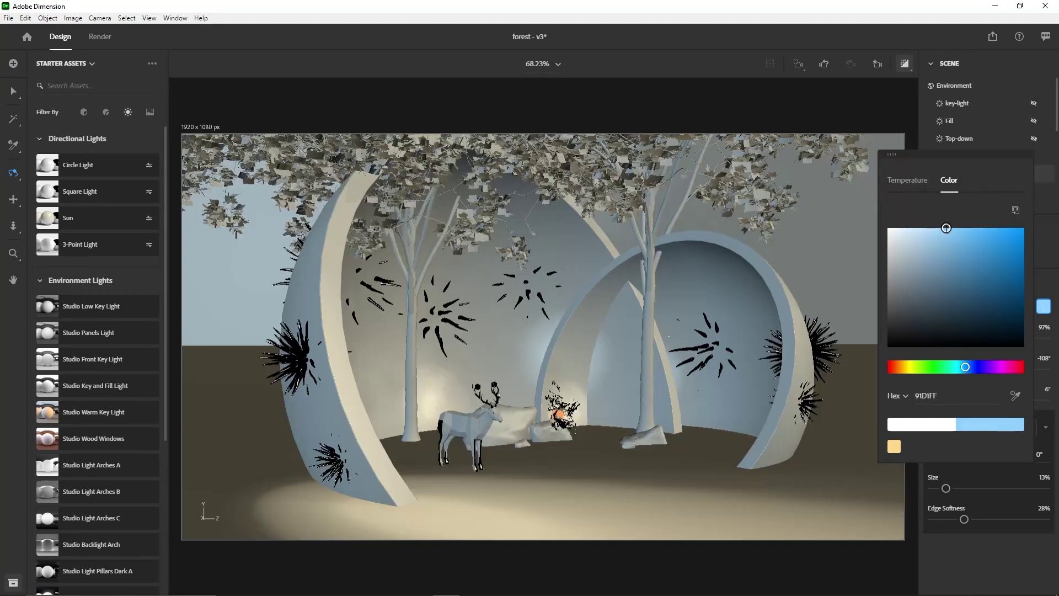
{"action": "left_click_drag", "start_coordinate": [947, 228], "coordinate": [944, 229]}
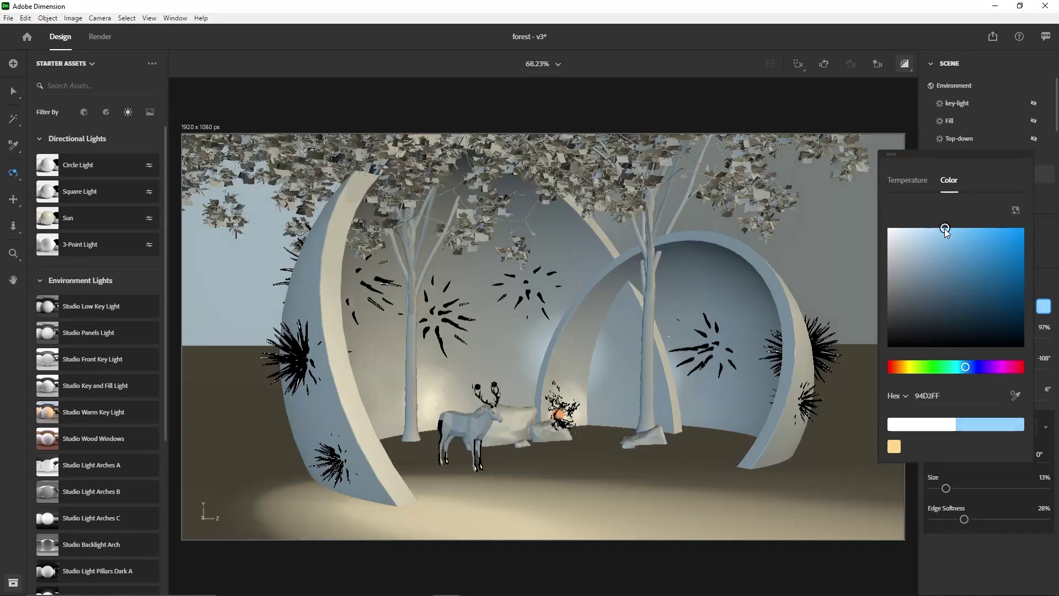
{"action": "left_click", "coordinate": [905, 41]}
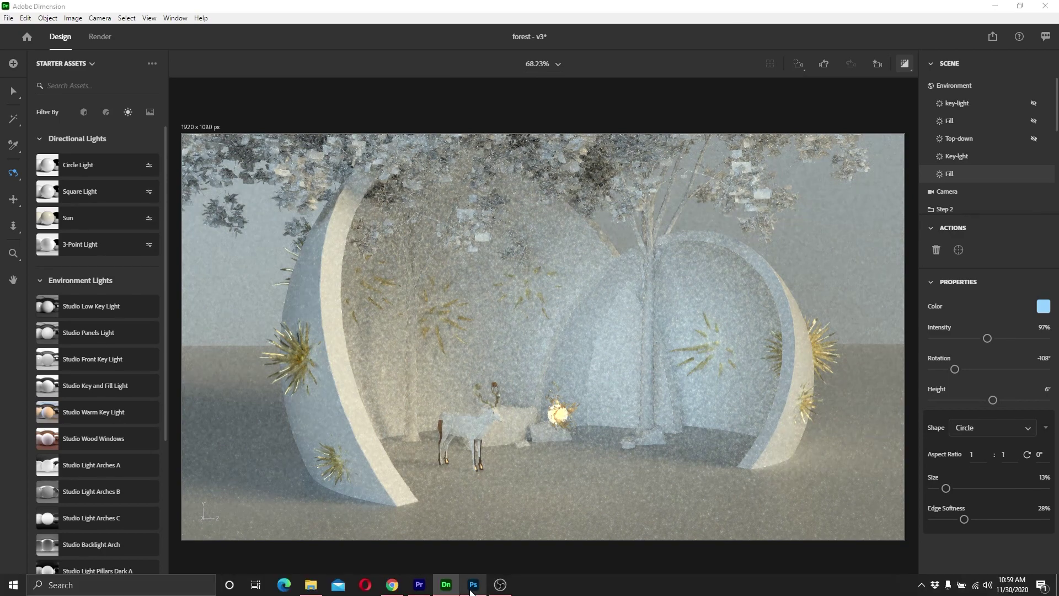
Step: In Photoshop, dismiss the calendar notification, toggle Group 1 to compare forest original.psd, then return to Dimension
{"action": "left_click", "coordinate": [472, 585]}
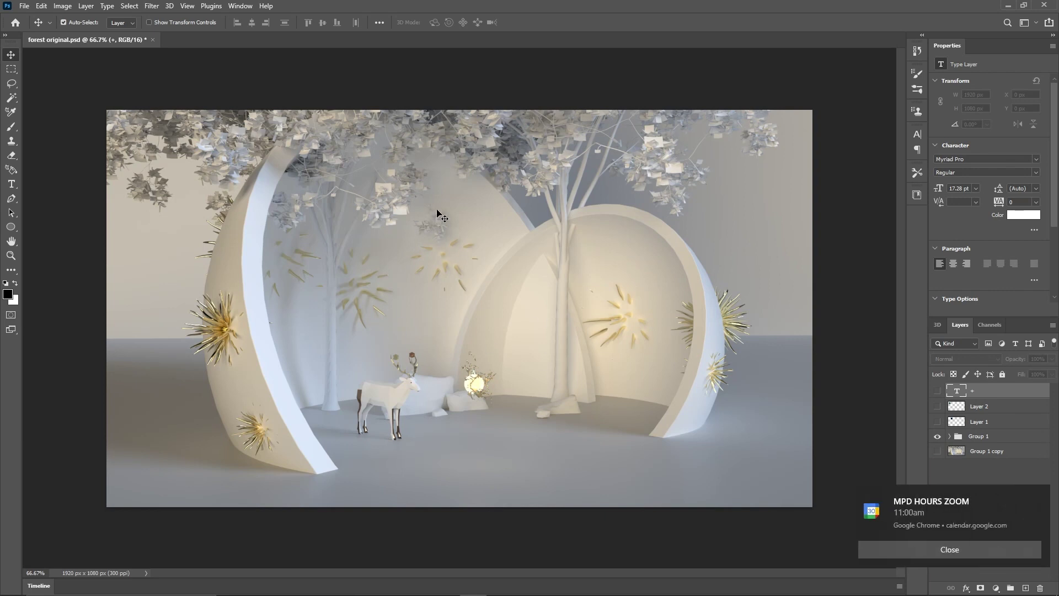
{"action": "left_click", "coordinate": [1041, 500]}
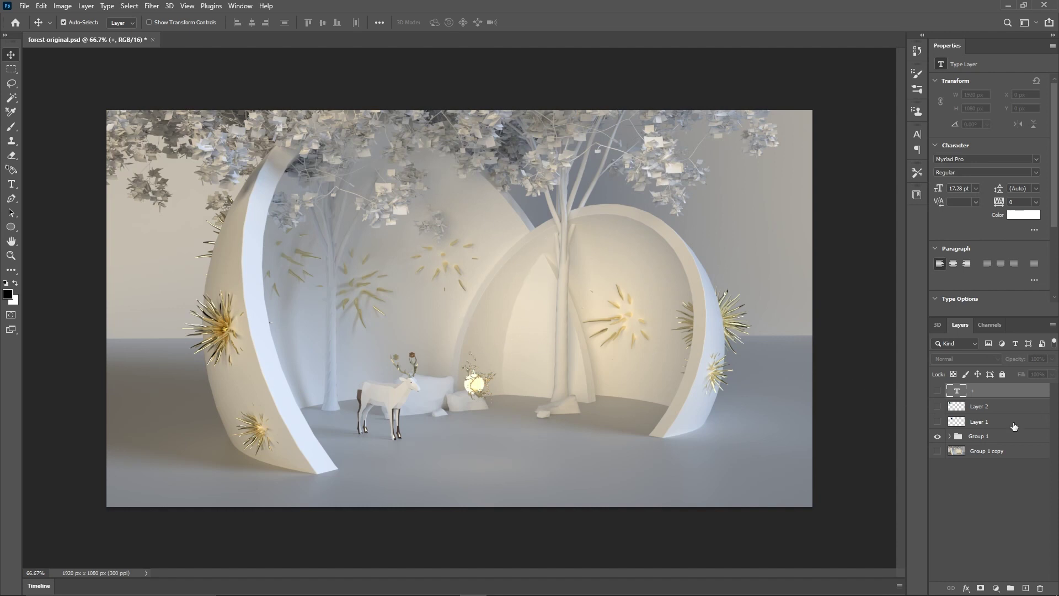
{"action": "left_click", "coordinate": [937, 436]}
{"action": "left_click", "coordinate": [937, 436]}
{"action": "key", "text": "alt+Tab"}
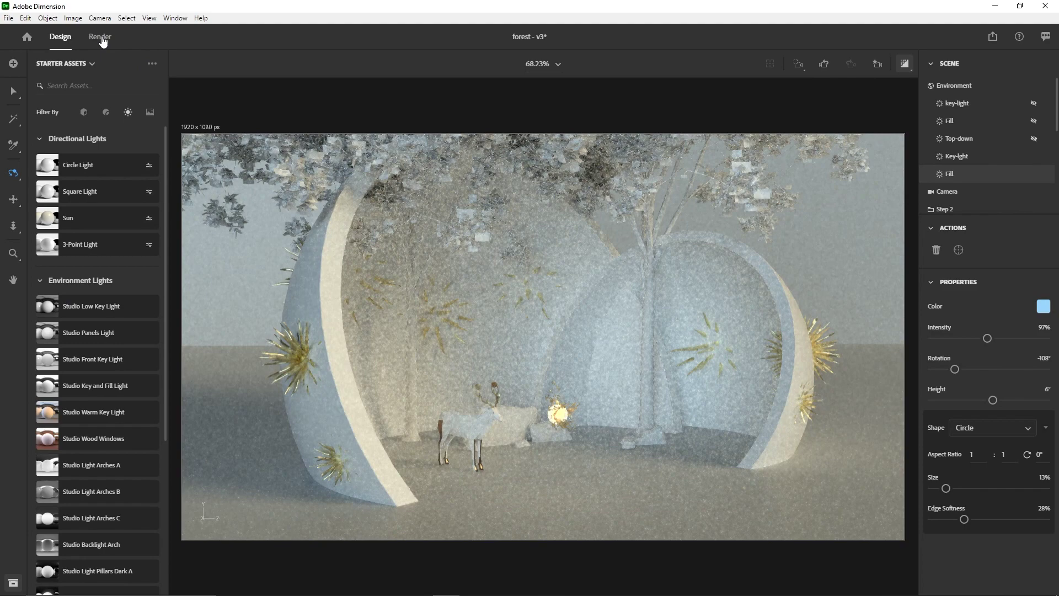
Step: Render only the Main-view camera, not Current View, at High (Slow) quality
{"action": "left_click", "coordinate": [101, 39]}
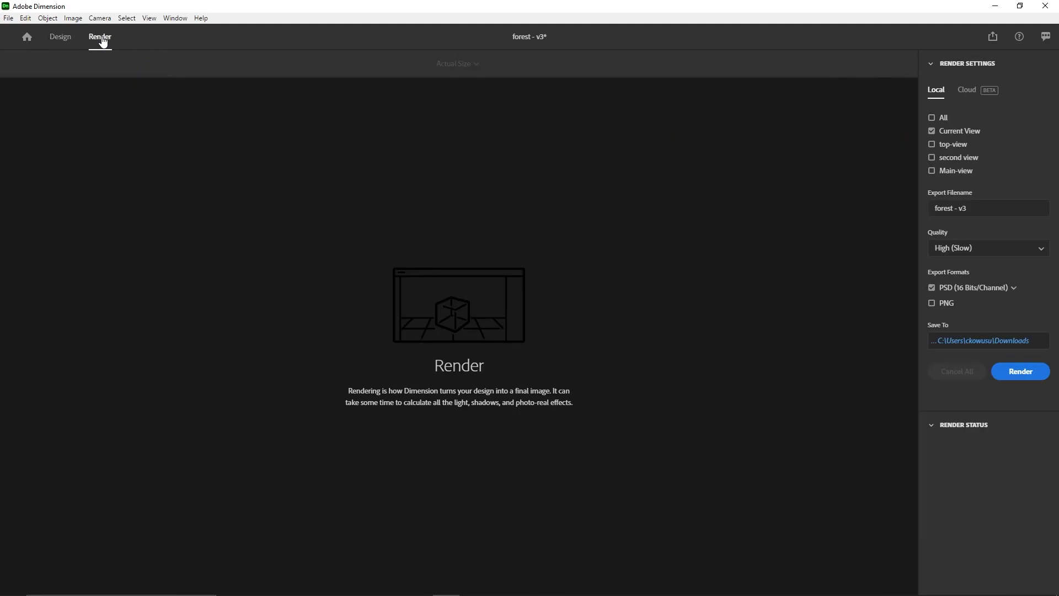
{"action": "left_click", "coordinate": [931, 171]}
{"action": "left_click", "coordinate": [932, 132]}
{"action": "left_click", "coordinate": [931, 171]}
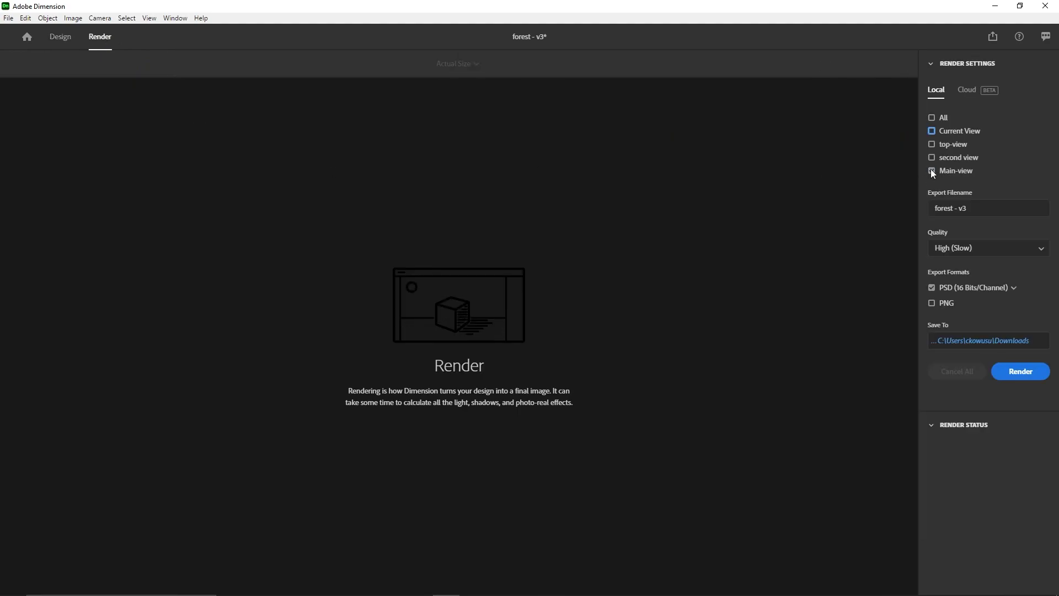
{"action": "left_click", "coordinate": [970, 255]}
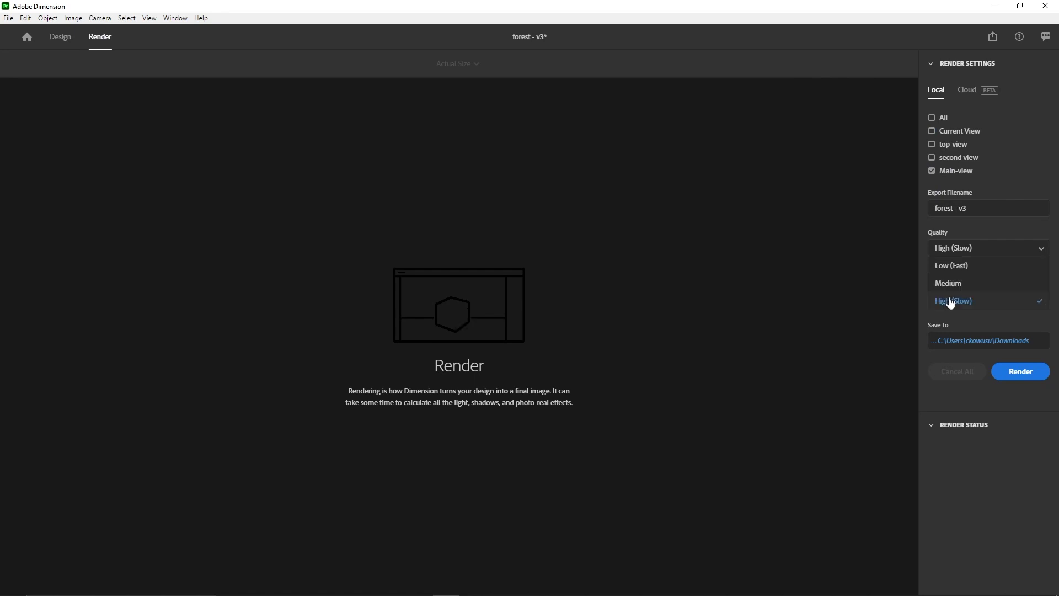
{"action": "left_click", "coordinate": [1009, 428]}
{"action": "left_click", "coordinate": [976, 253]}
{"action": "left_click", "coordinate": [974, 231]}
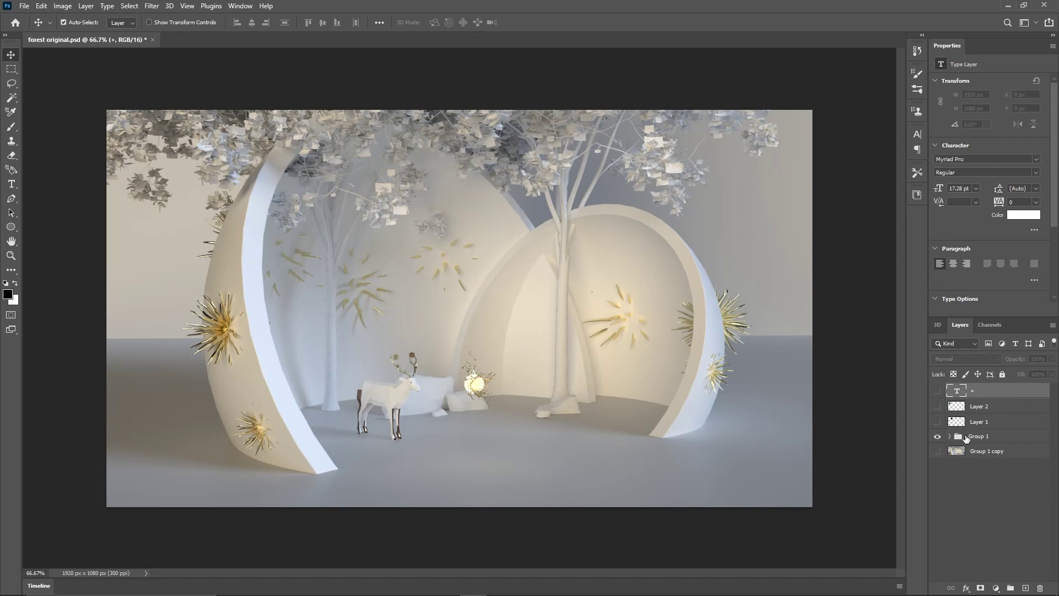
Step: Toggle Group 1's visibility to check the render, then select Group 1
{"action": "left_click", "coordinate": [937, 437]}
{"action": "left_click", "coordinate": [937, 437]}
{"action": "left_click", "coordinate": [988, 439]}
{"action": "left_click", "coordinate": [950, 437]}
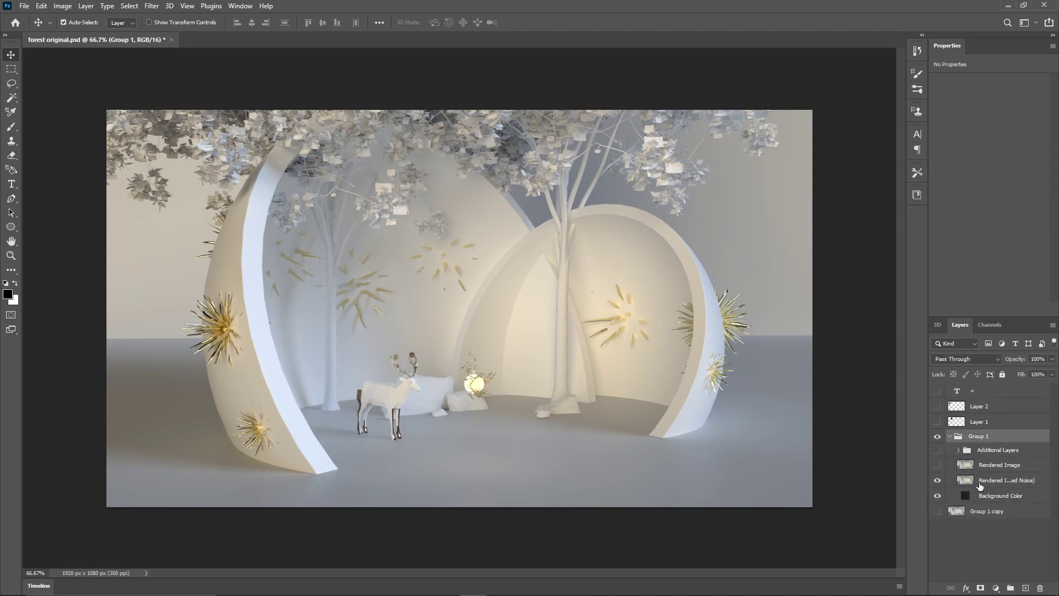
{"action": "left_click", "coordinate": [950, 436]}
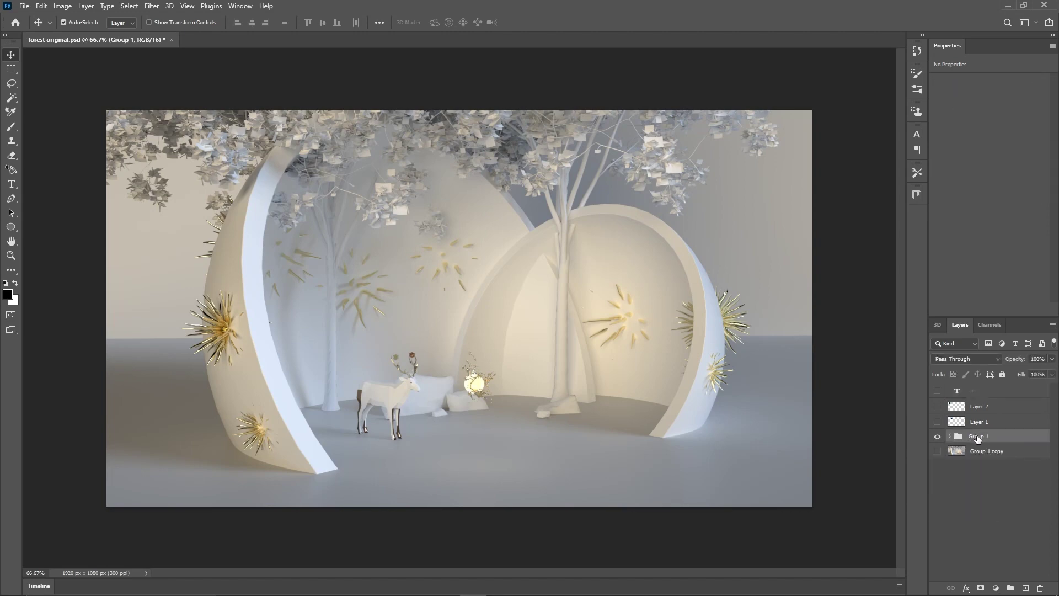
Step: Duplicate Group 1 and merge the copy into a single layer, Group 1 copy 2
{"action": "left_click_drag", "start_coordinate": [976, 438], "coordinate": [1025, 588]}
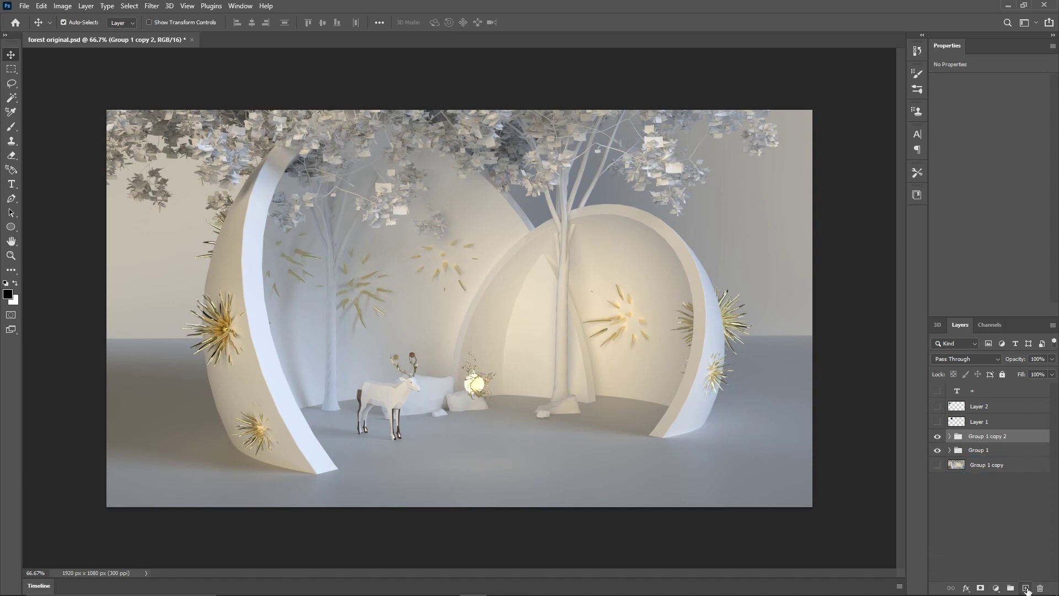
{"action": "right_click", "coordinate": [978, 440]}
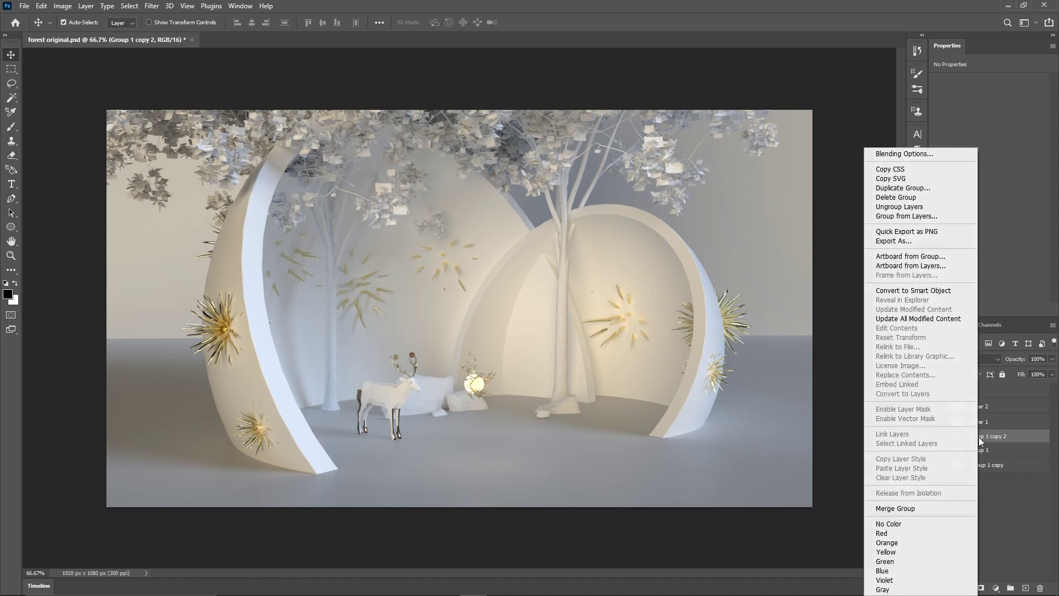
{"action": "left_click", "coordinate": [909, 507]}
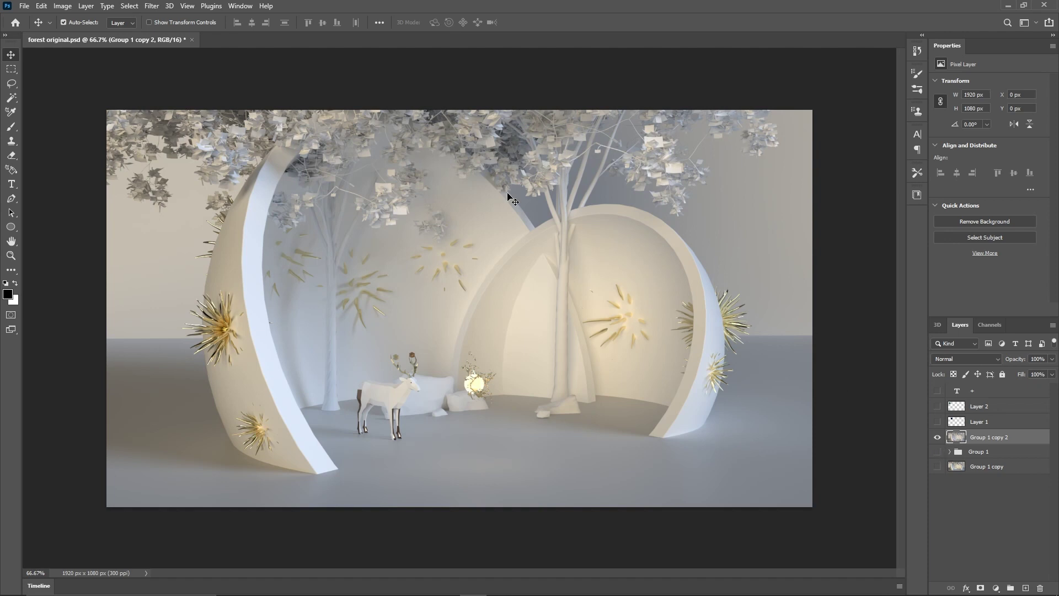
{"action": "left_click", "coordinate": [152, 6]}
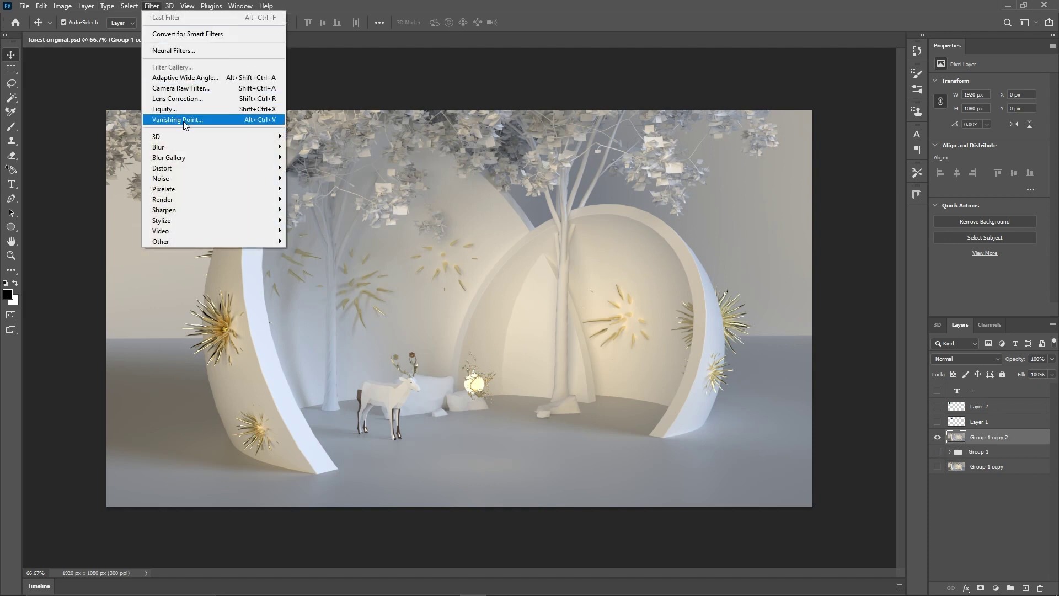
Step: Apply the Camera Raw Filter to Group 1 copy 2 with Contrast +3, Shadows +5, Clarity +5
{"action": "left_click", "coordinate": [190, 99]}
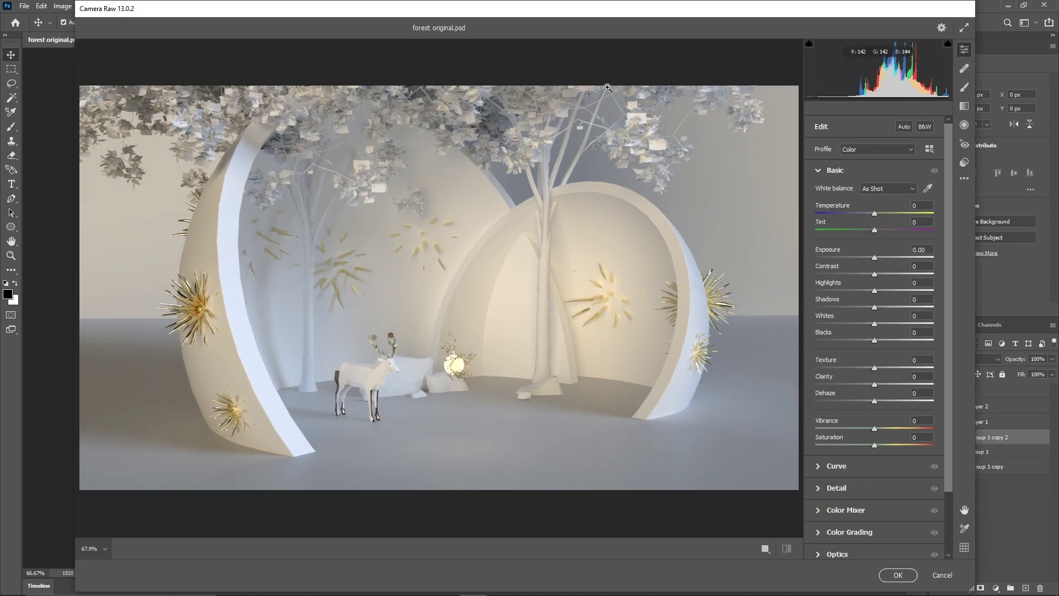
{"action": "mouse_move", "coordinate": [550, 12]}
{"action": "left_mouse_down"}
{"action": "mouse_move", "coordinate": [568, 124]}
{"action": "mouse_move", "coordinate": [554, 20]}
{"action": "left_mouse_up"}
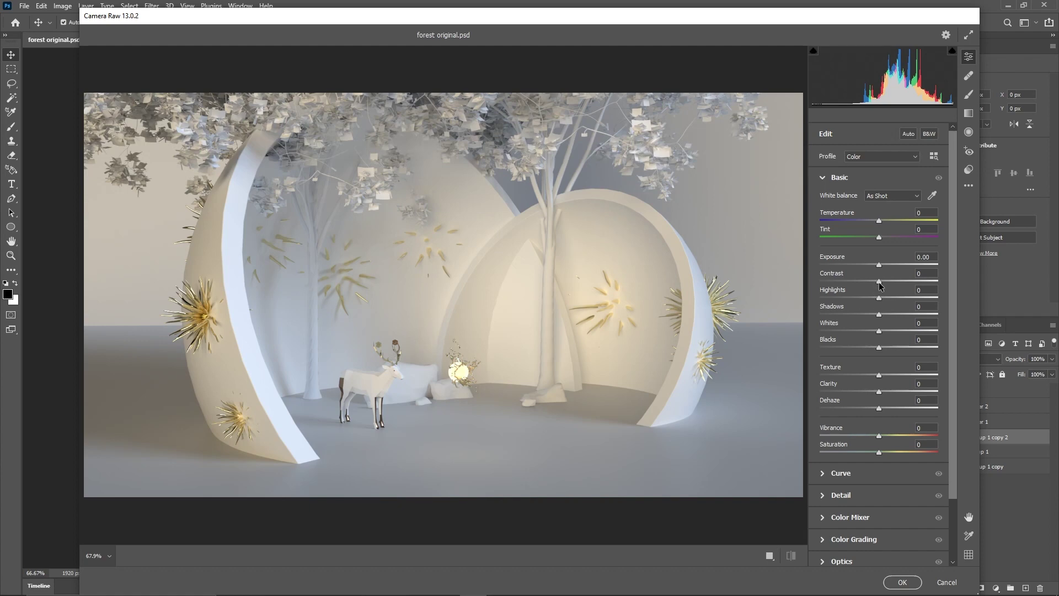
{"action": "mouse_move", "coordinate": [879, 284]}
{"action": "left_mouse_down"}
{"action": "mouse_move", "coordinate": [865, 283]}
{"action": "mouse_move", "coordinate": [894, 284]}
{"action": "mouse_move", "coordinate": [883, 285]}
{"action": "left_mouse_up"}
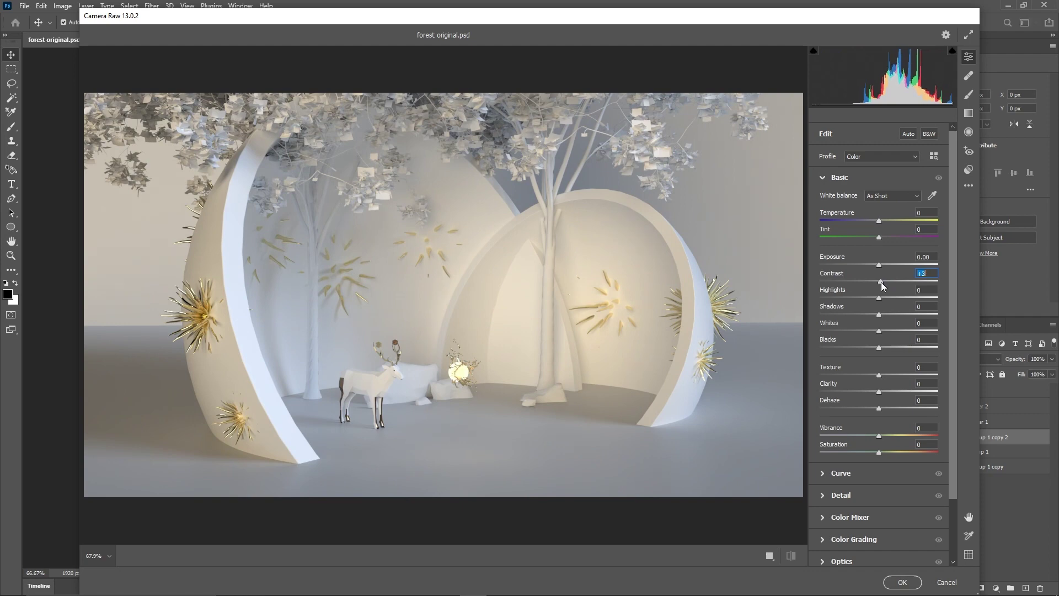
{"action": "mouse_move", "coordinate": [879, 315]}
{"action": "left_mouse_down"}
{"action": "mouse_move", "coordinate": [898, 318]}
{"action": "mouse_move", "coordinate": [881, 318]}
{"action": "left_mouse_up"}
{"action": "left_click", "coordinate": [879, 392]}
{"action": "left_click_drag", "start_coordinate": [879, 392], "coordinate": [881, 394]}
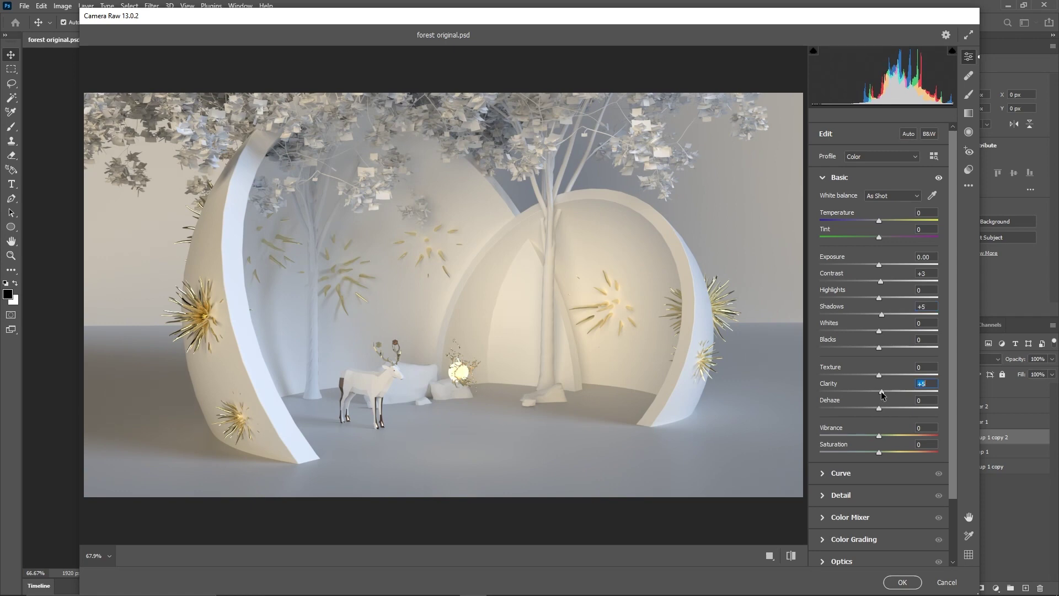
Step: Form an S-shaped point curve with a raised highlight point and lowered shadow point, then apply
{"action": "left_click", "coordinate": [826, 179]}
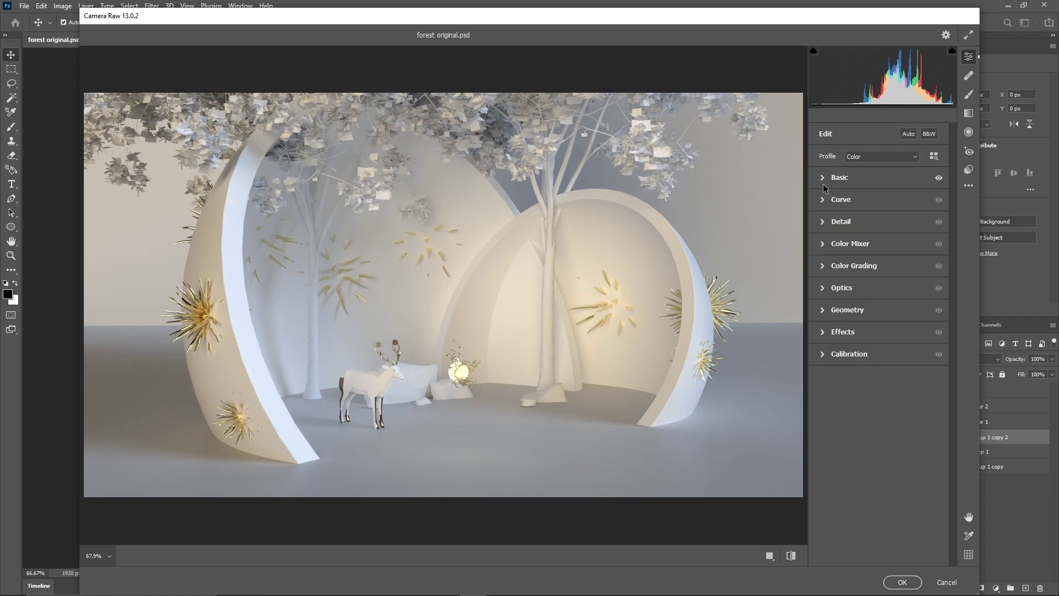
{"action": "left_click", "coordinate": [846, 201]}
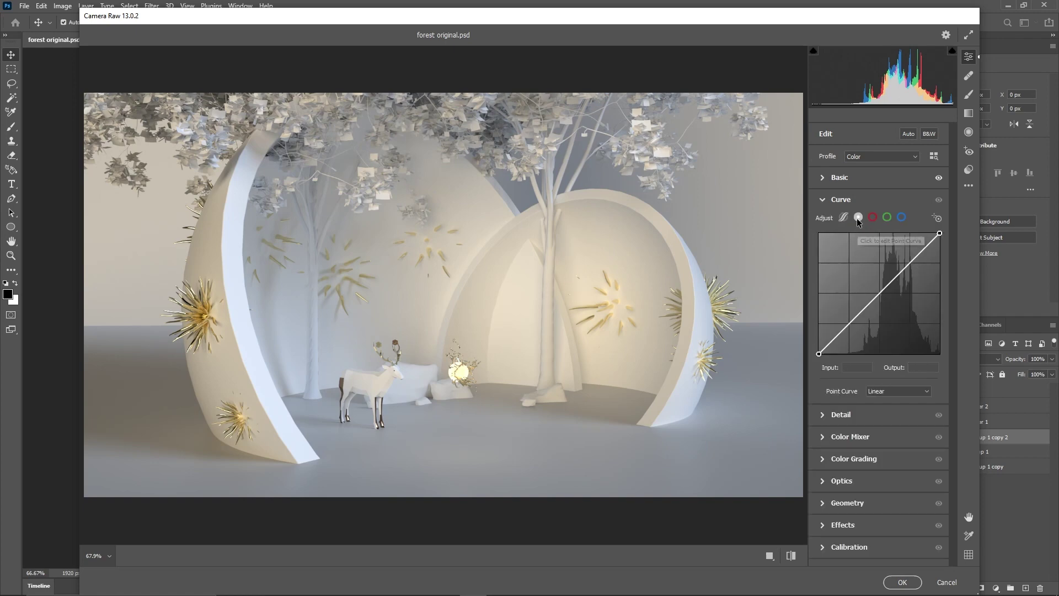
{"action": "left_click", "coordinate": [911, 263]}
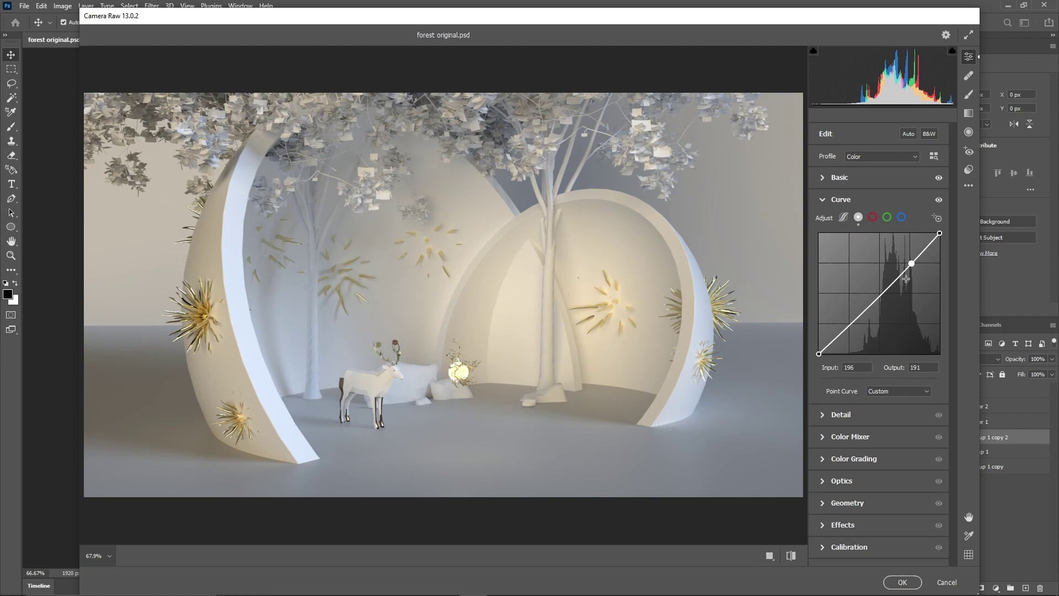
{"action": "left_click_drag", "start_coordinate": [880, 292], "coordinate": [851, 326]}
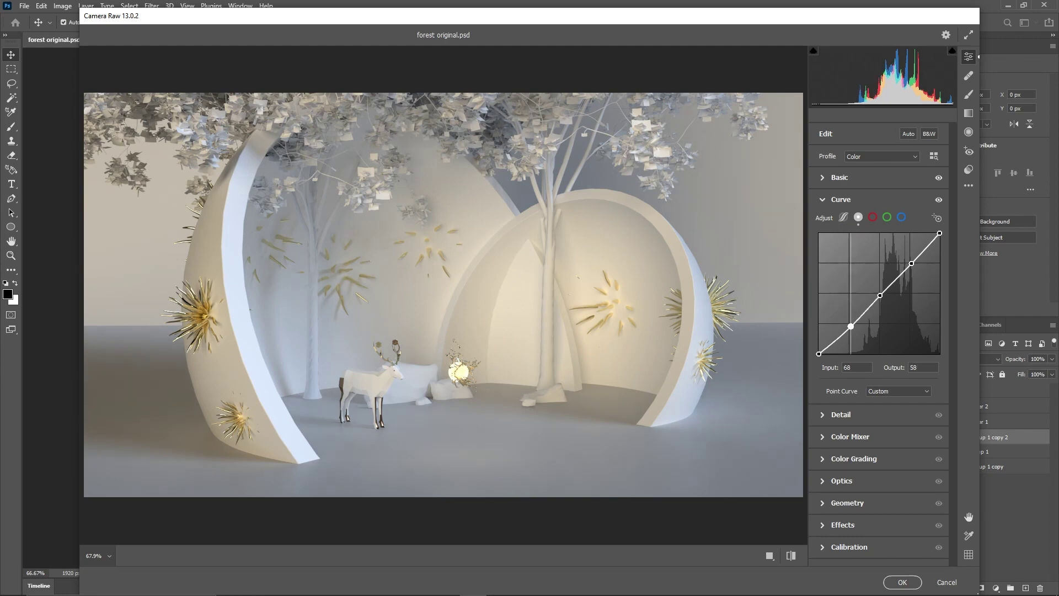
{"action": "left_click_drag", "start_coordinate": [911, 263], "coordinate": [910, 261]}
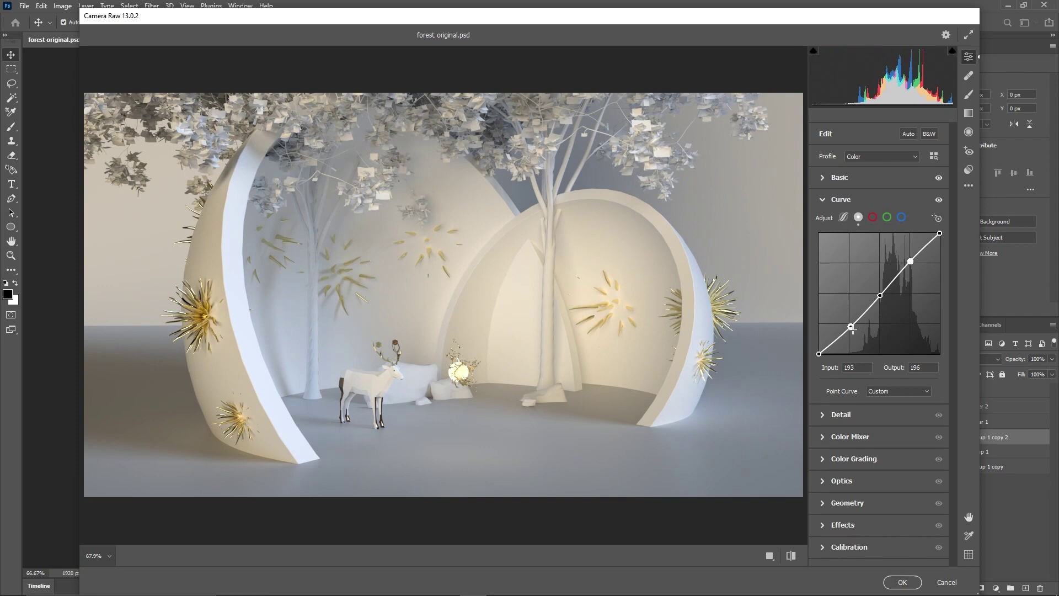
{"action": "left_click_drag", "start_coordinate": [850, 326], "coordinate": [819, 351]}
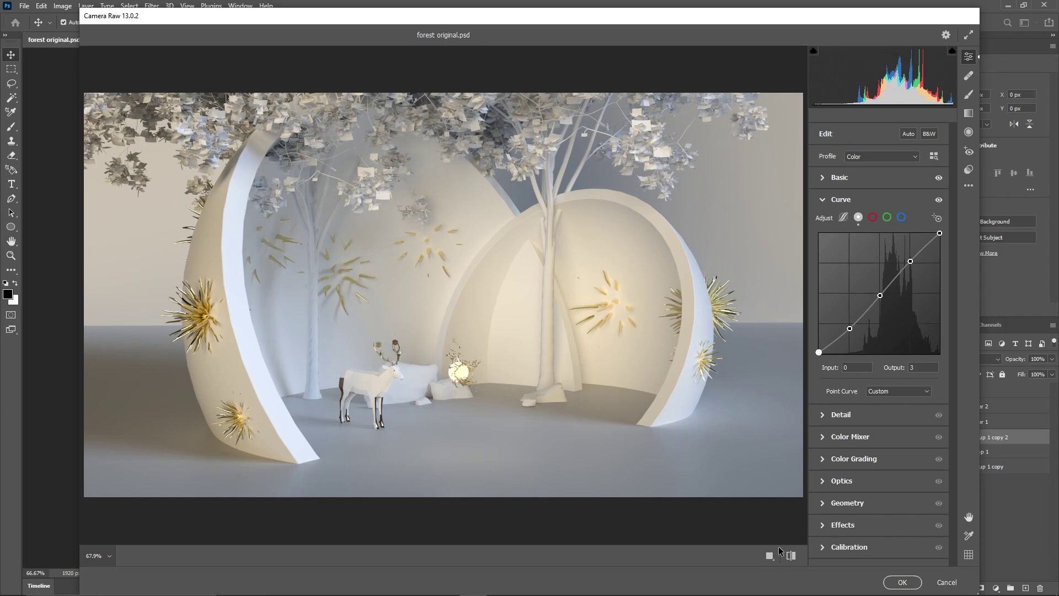
{"action": "left_click", "coordinate": [902, 582]}
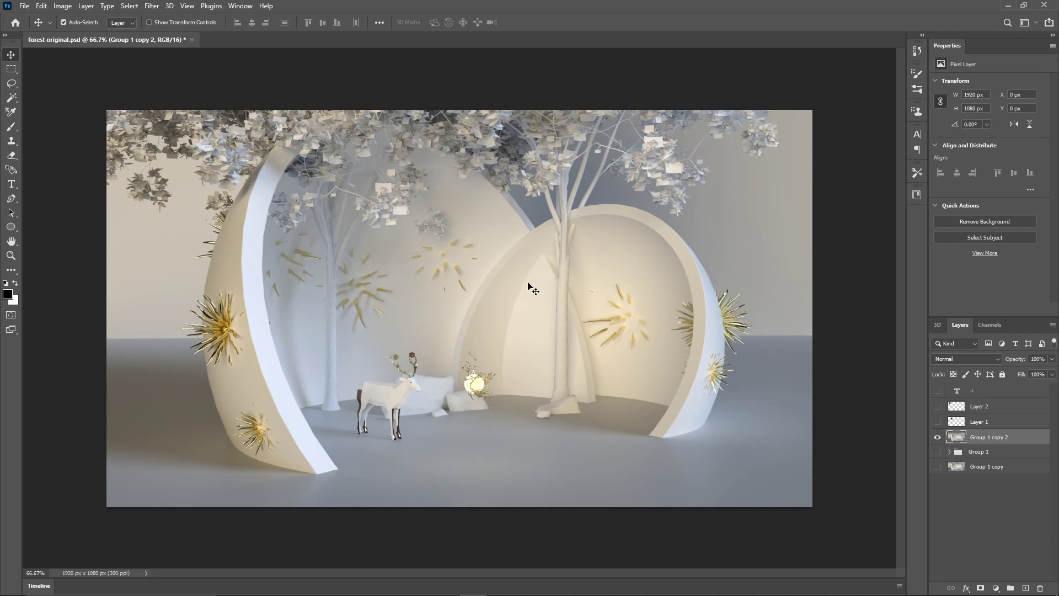
Step: Return to Dimension's Design view and select the canvas to show 1,920 × 1,080 px at 300 ppi
{"action": "key", "text": "alt+Tab"}
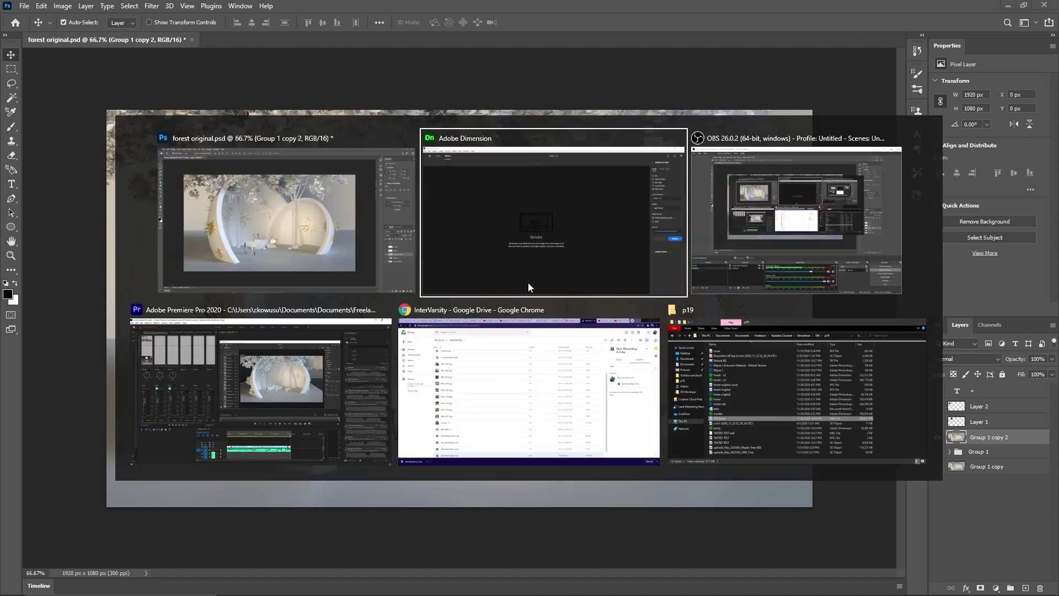
{"action": "left_click", "coordinate": [58, 36]}
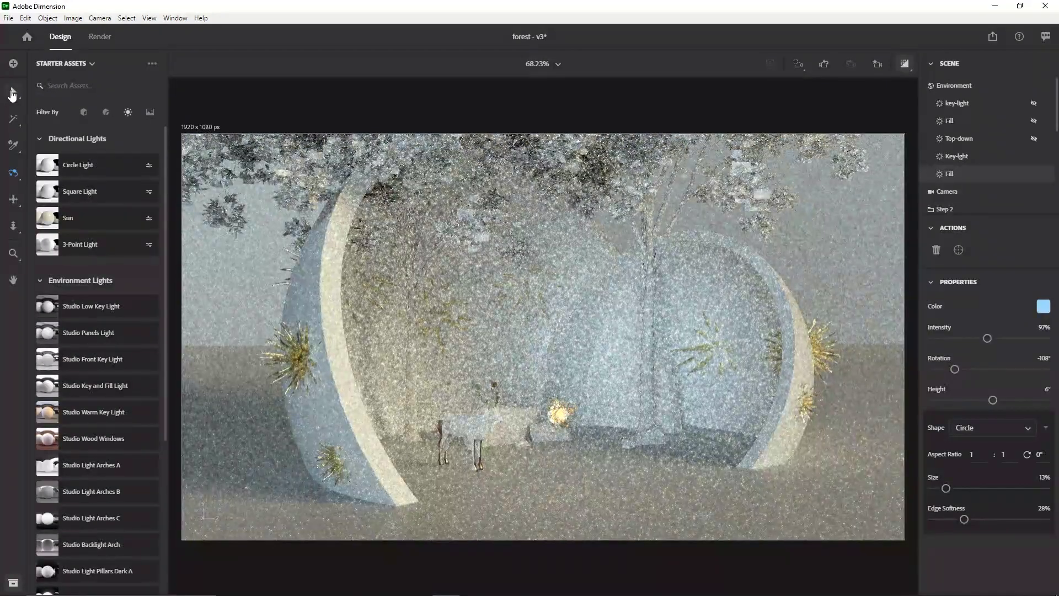
{"action": "left_click", "coordinate": [13, 95]}
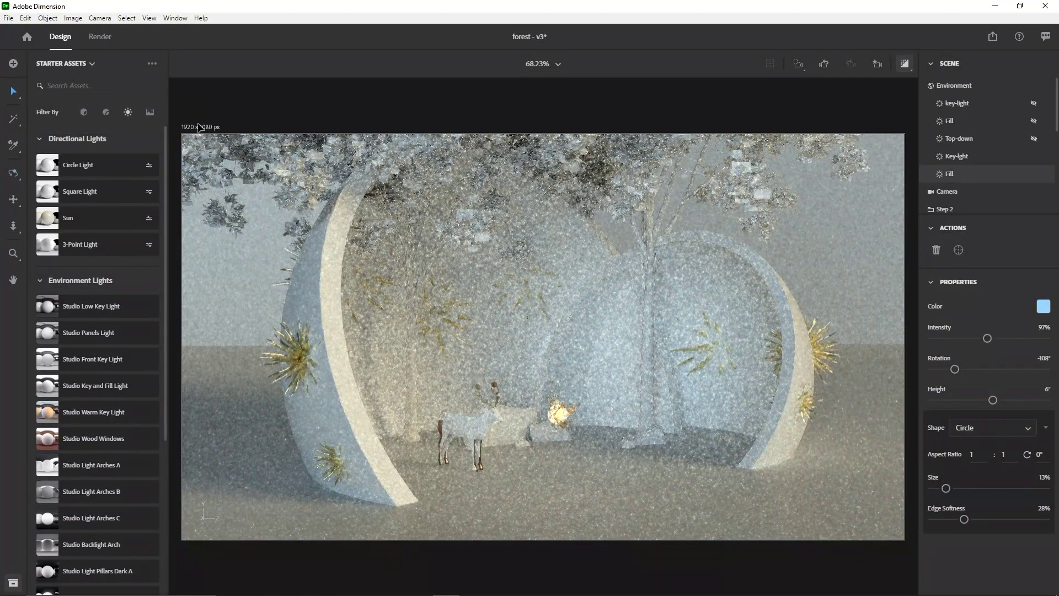
{"action": "left_click", "coordinate": [200, 128]}
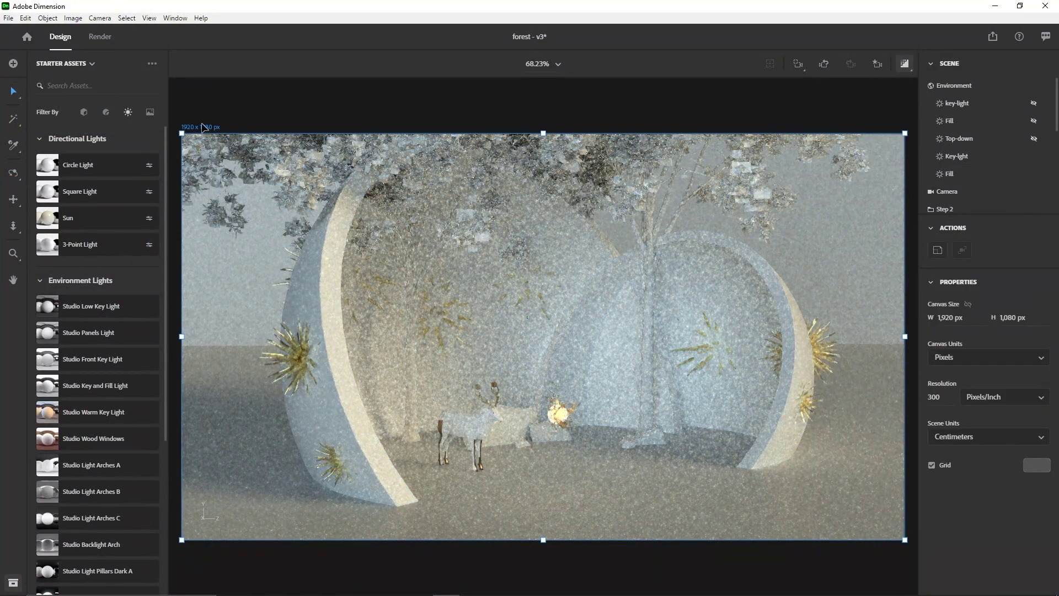